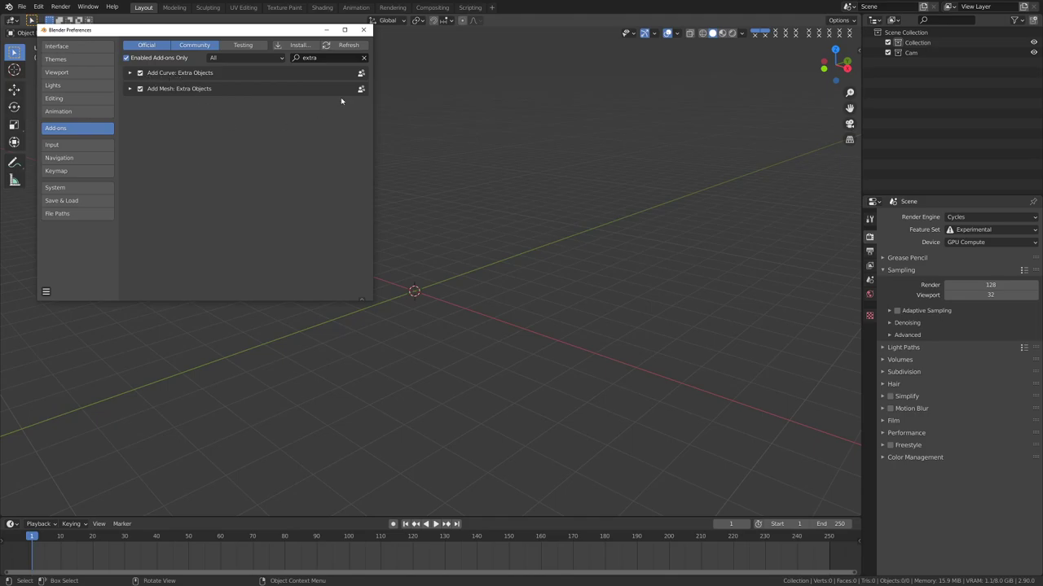
Close the Blender Preferences window, leaving the empty 3D viewport.
{"action": "left_click", "coordinate": [364, 30]}
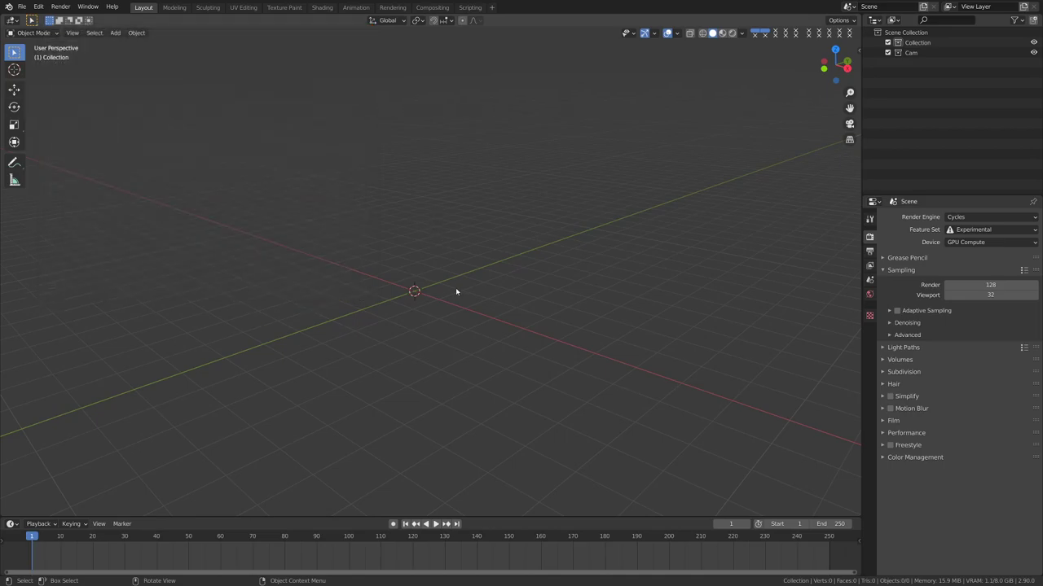
Add a Round Cube mesh and apply its Quadsphere preset.
{"action": "key", "text": "shift+a"}
{"action": "mouse_move", "coordinate": [456, 290]}
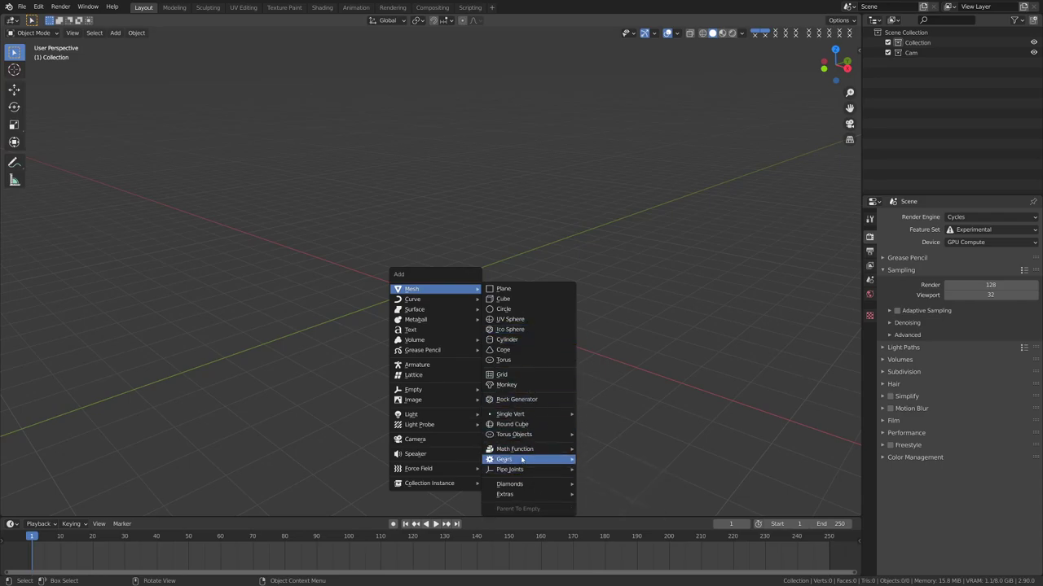
{"action": "left_click", "coordinate": [512, 425]}
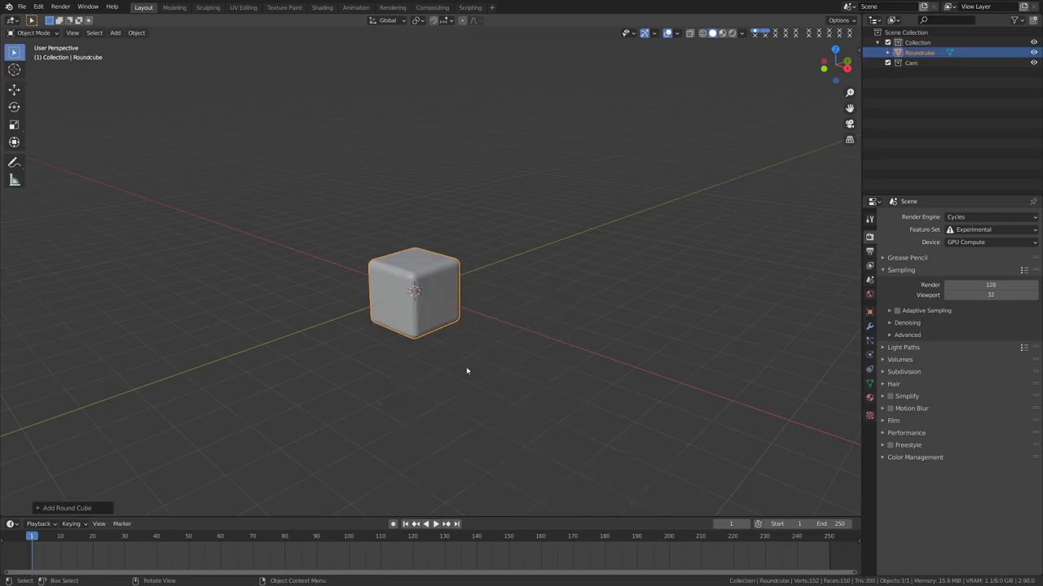
{"action": "scroll", "coordinate": [465, 366], "scroll_direction": "up", "scroll_amount": 5}
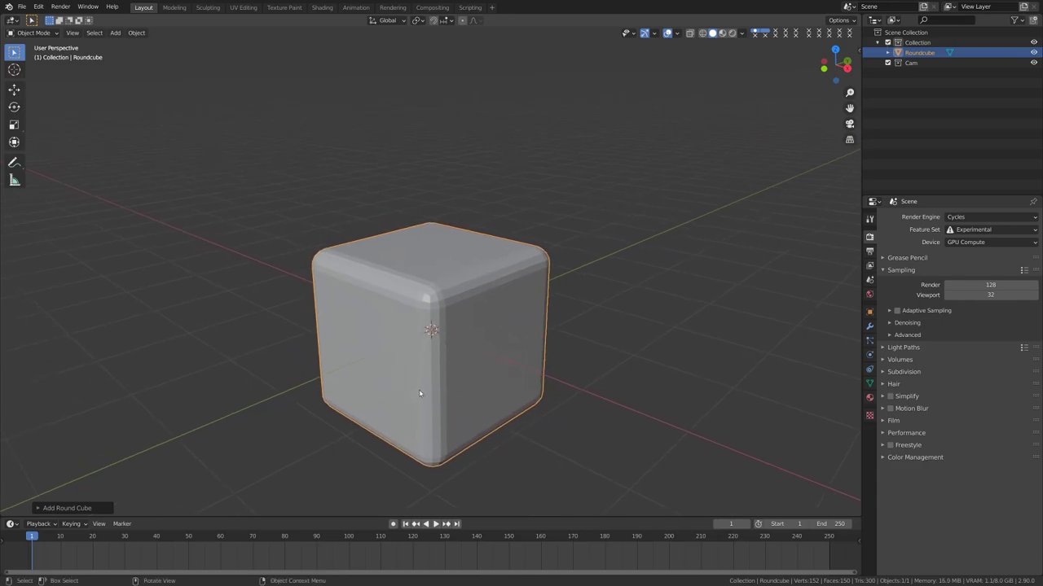
{"action": "left_click", "coordinate": [68, 509]}
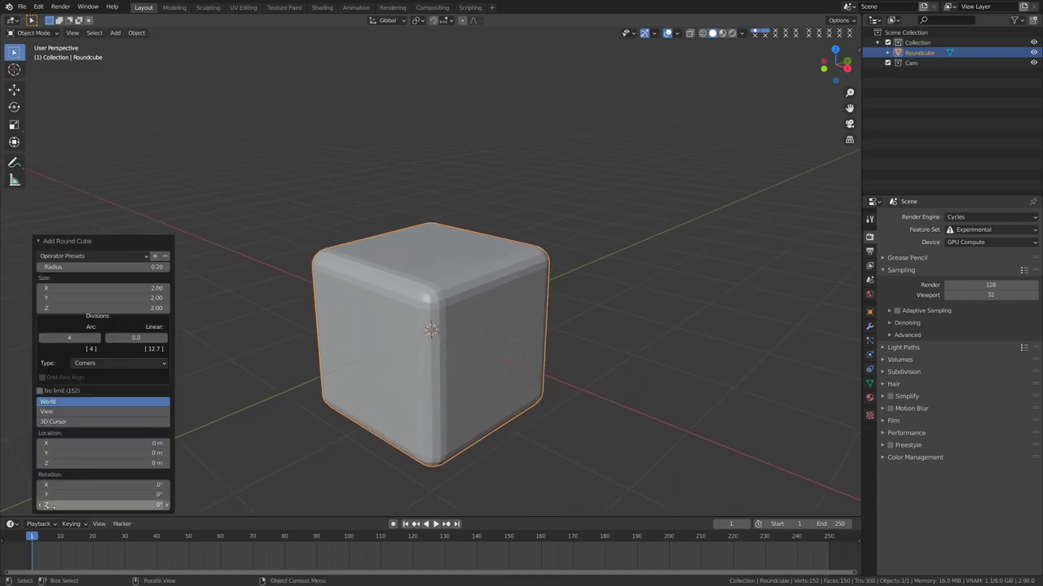
{"action": "left_click", "coordinate": [92, 256]}
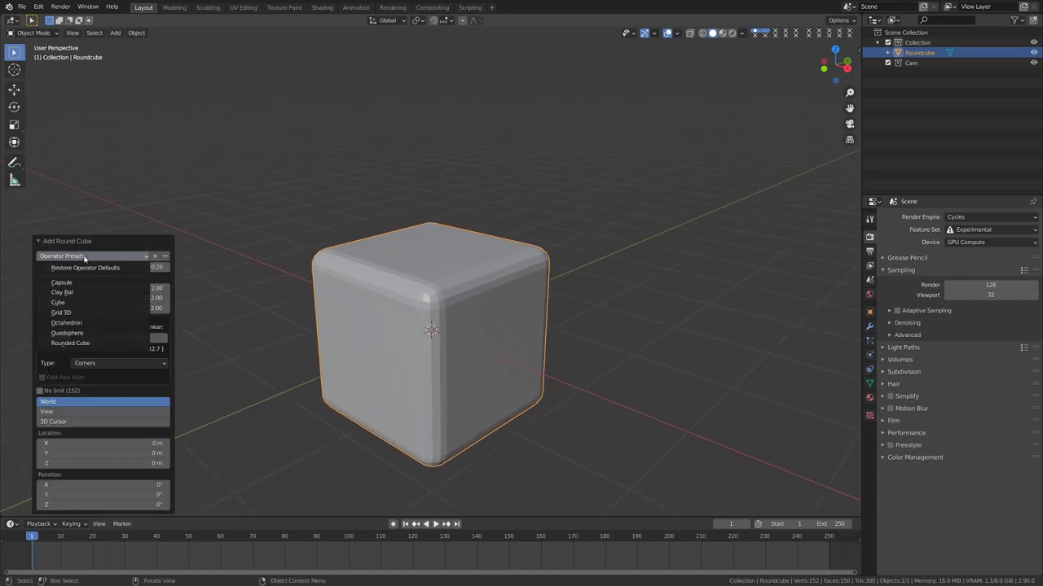
{"action": "left_click", "coordinate": [94, 333]}
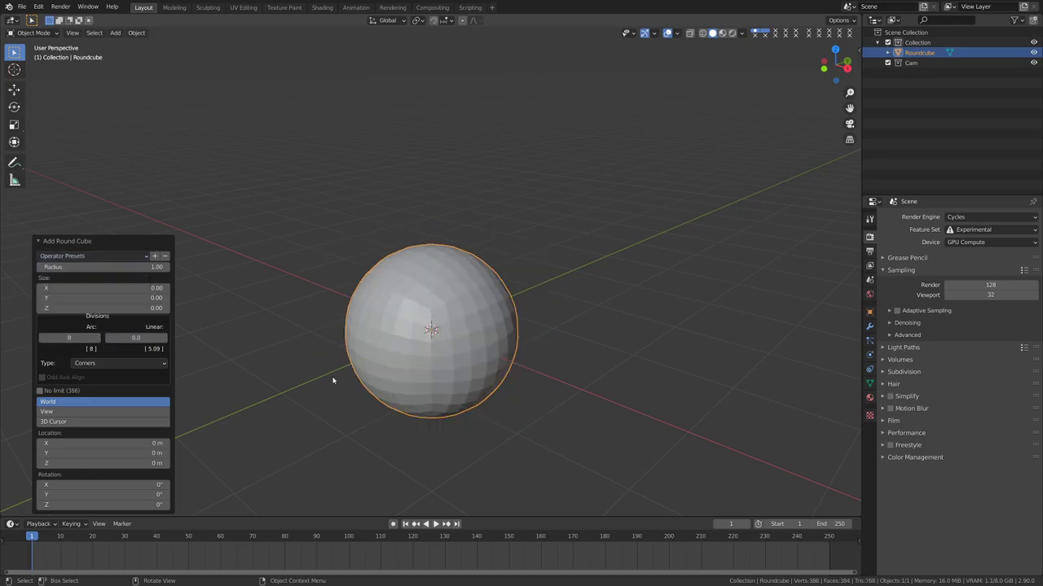
Raise the quadsphere about 1.73 m along the Z axis.
{"action": "left_click", "coordinate": [668, 412]}
{"action": "middle_click_drag", "start_coordinate": [668, 412], "coordinate": [409, 376]}
{"action": "middle_click_drag", "start_coordinate": [479, 373], "coordinate": [466, 383]}
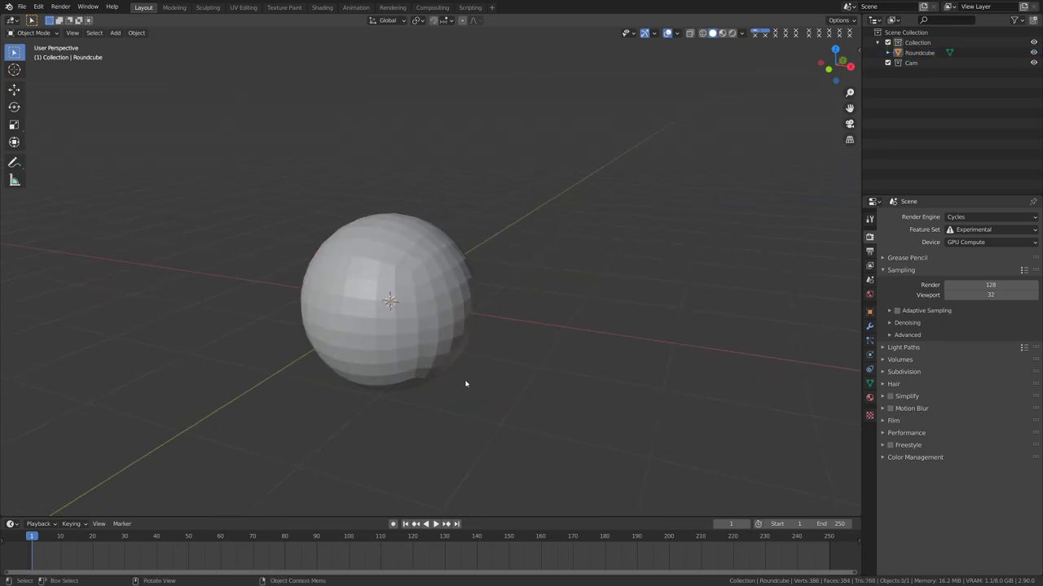
{"action": "left_click", "coordinate": [426, 338]}
{"action": "key", "text": "g"}
{"action": "key", "text": "z"}
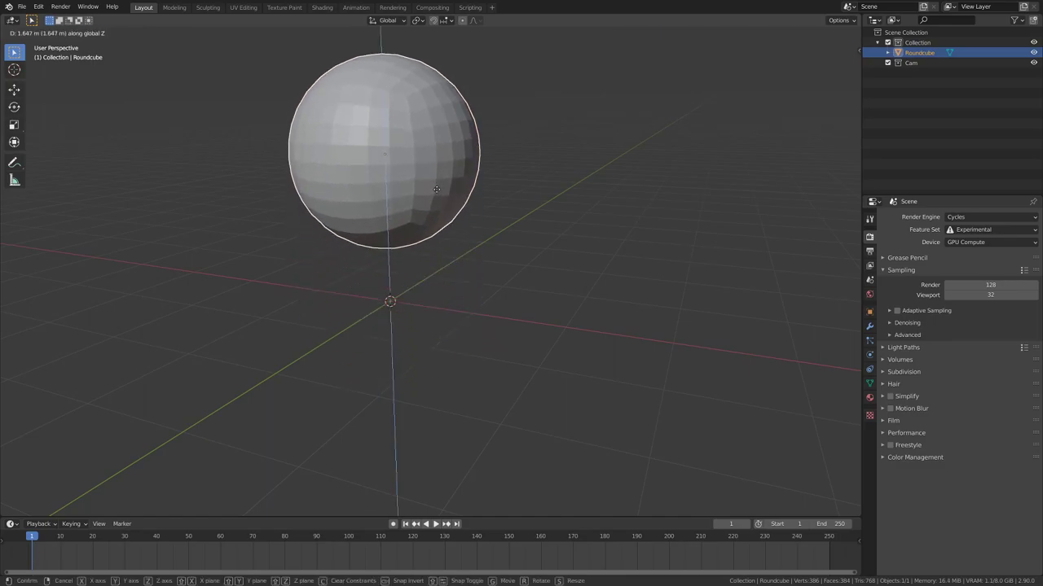
{"action": "left_click", "coordinate": [443, 241]}
{"action": "middle_click_drag", "start_coordinate": [442, 242], "coordinate": [432, 291]}
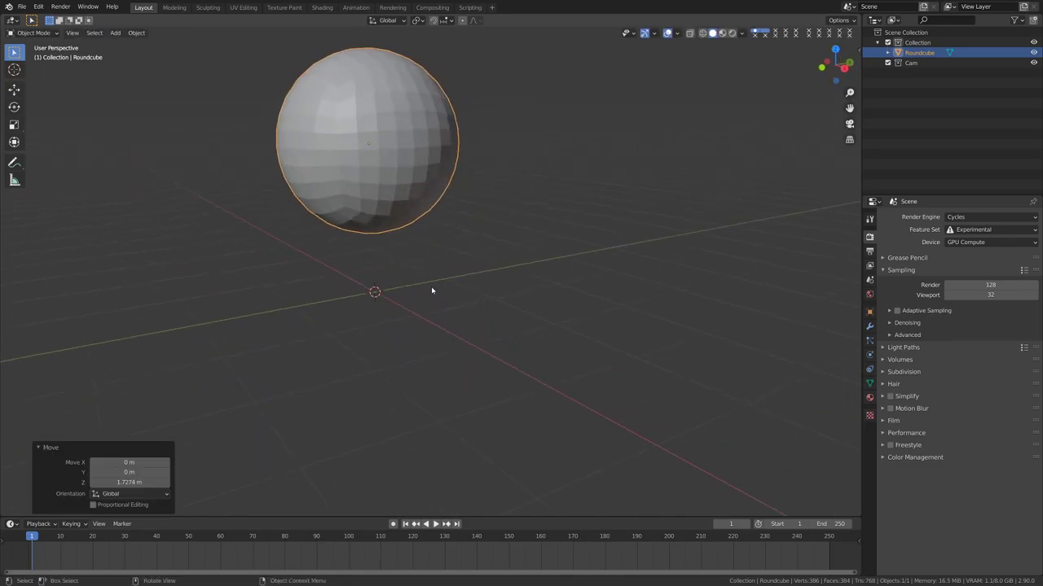
Add a plane at the origin, scale it about 4 times, and enable Collision physics.
{"action": "key", "text": "shift+a"}
{"action": "mouse_move", "coordinate": [403, 281]}
{"action": "left_click", "coordinate": [446, 281]}
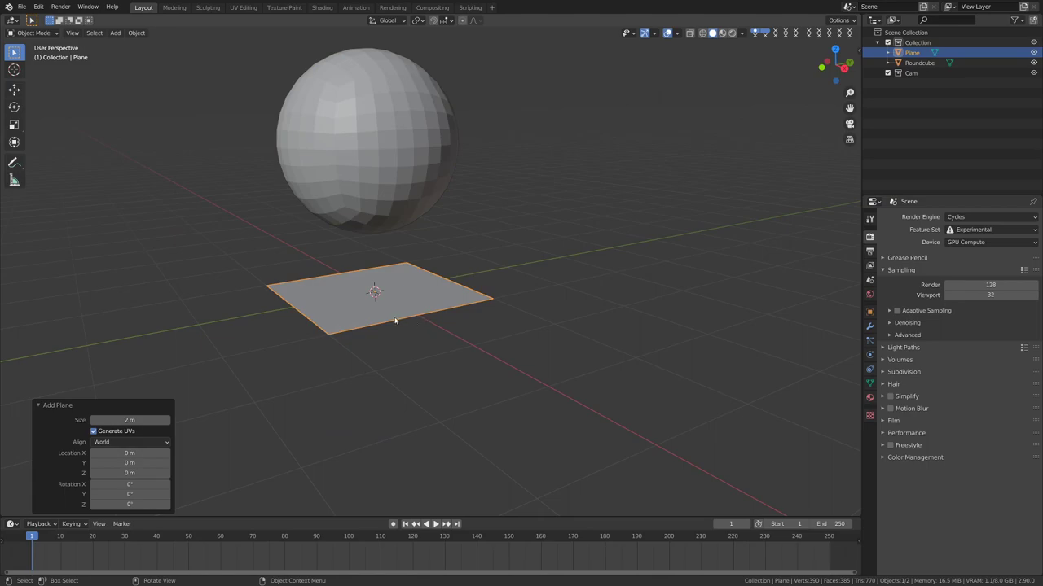
{"action": "scroll", "coordinate": [394, 321], "scroll_direction": "down", "scroll_amount": 4}
{"action": "middle_click_drag", "start_coordinate": [393, 318], "coordinate": [430, 318]}
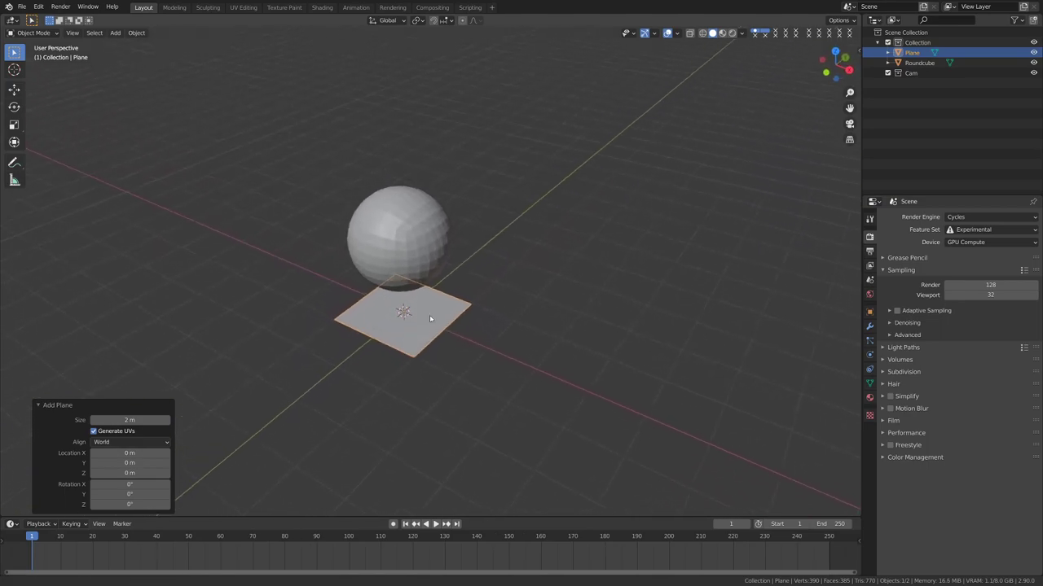
{"action": "key", "text": "s"}
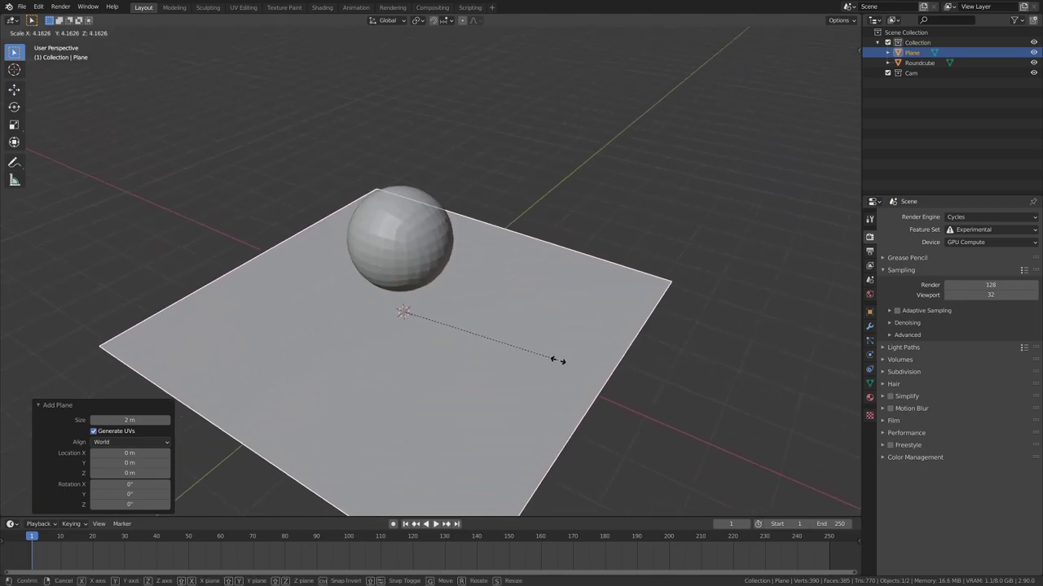
{"action": "left_click", "coordinate": [550, 369]}
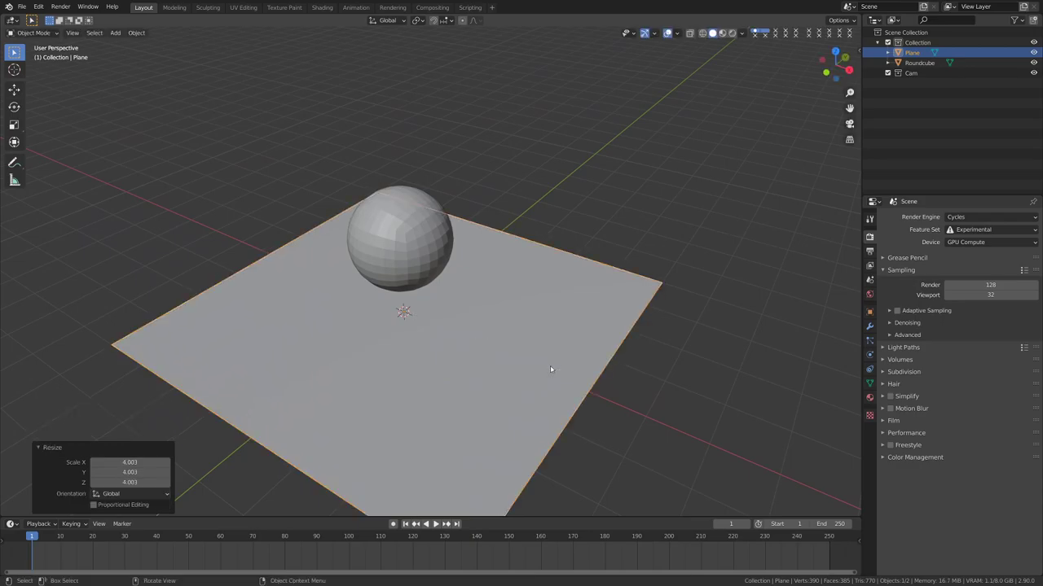
{"action": "middle_click_drag", "start_coordinate": [550, 369], "coordinate": [551, 396]}
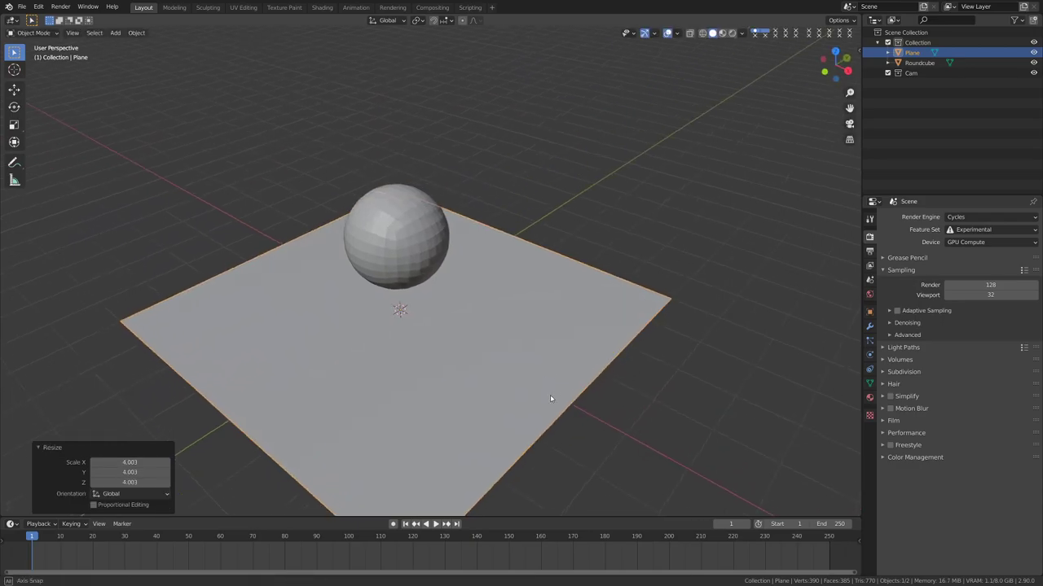
{"action": "left_click", "coordinate": [869, 358]}
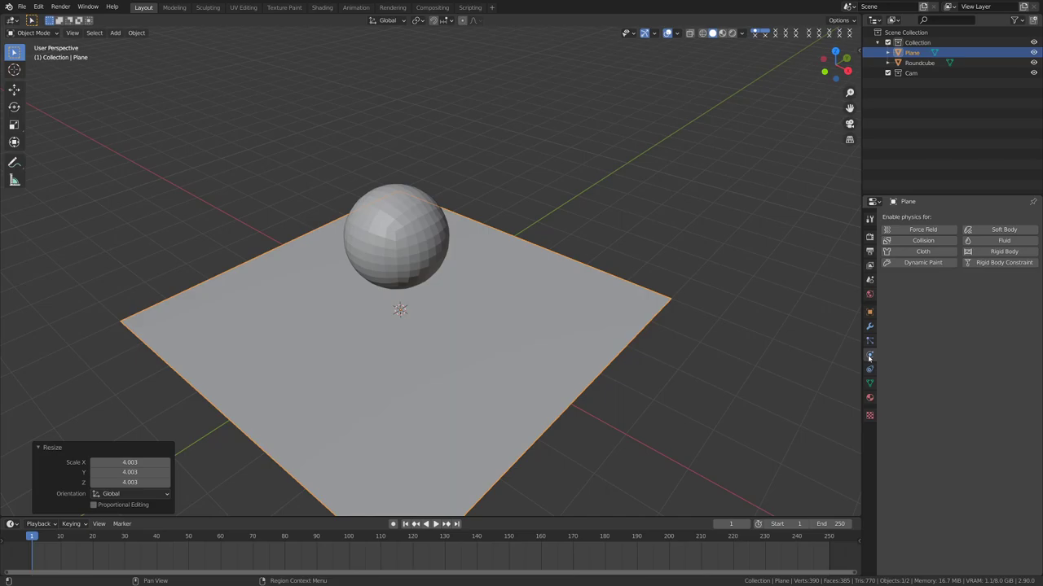
{"action": "left_click", "coordinate": [904, 241]}
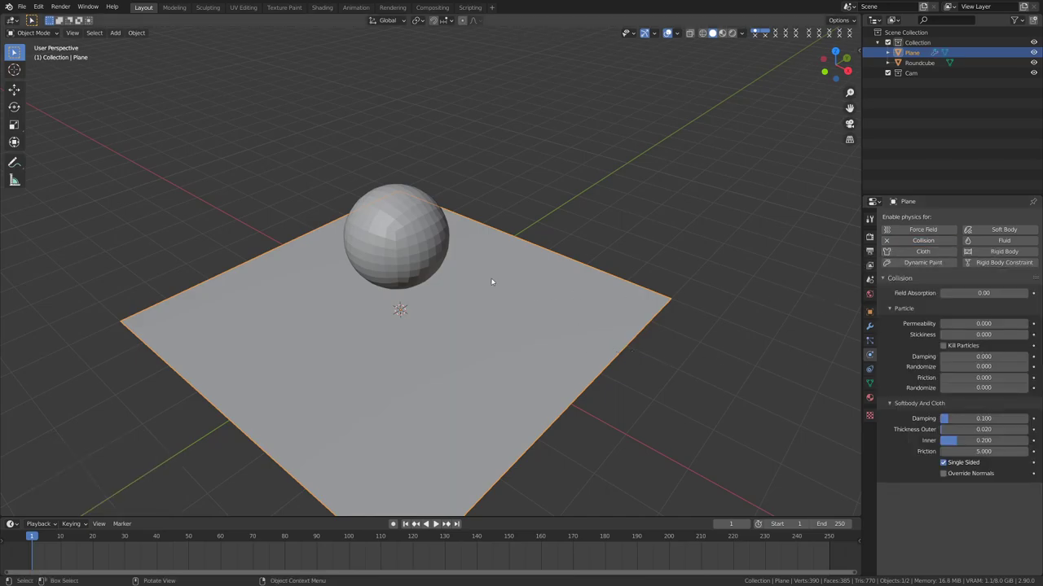
Give the sphere Cloth physics.
{"action": "left_click", "coordinate": [437, 263]}
{"action": "middle_click_drag", "start_coordinate": [437, 263], "coordinate": [596, 288]}
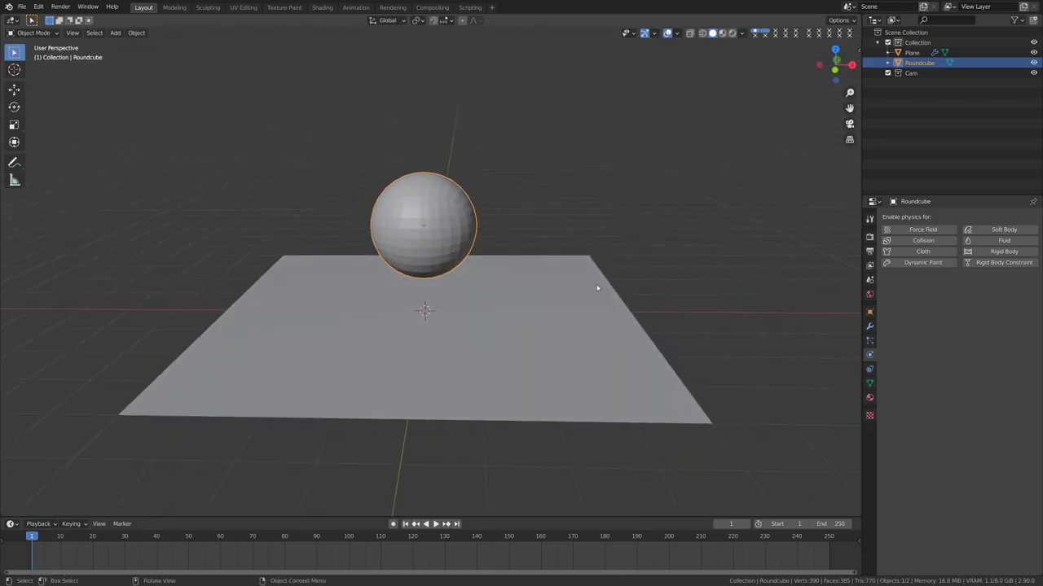
{"action": "left_click", "coordinate": [923, 252]}
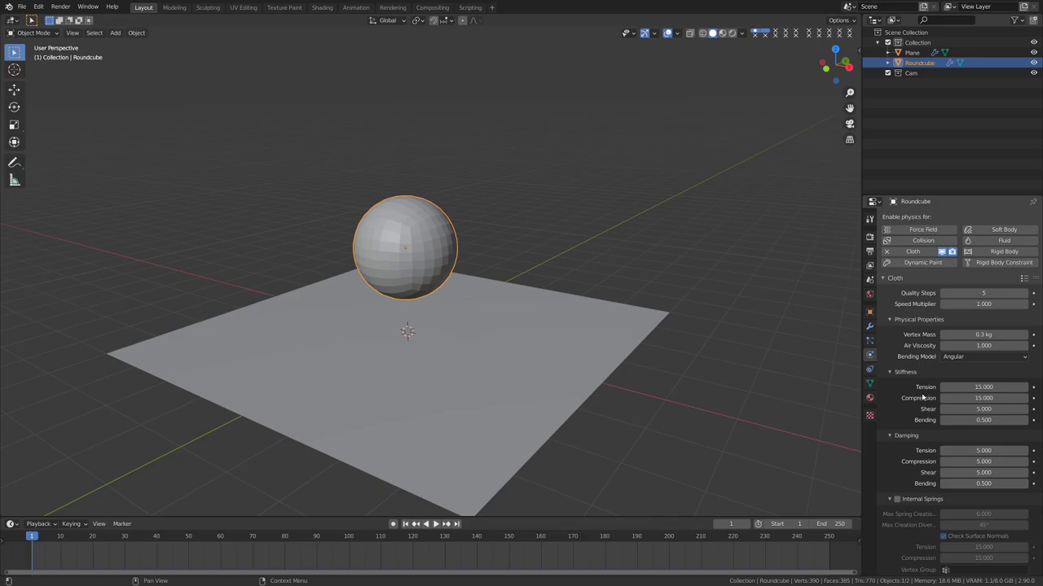
{"action": "middle_click_drag", "start_coordinate": [505, 366], "coordinate": [586, 359]}
{"action": "scroll", "coordinate": [943, 472], "scroll_direction": "down", "scroll_amount": 3}
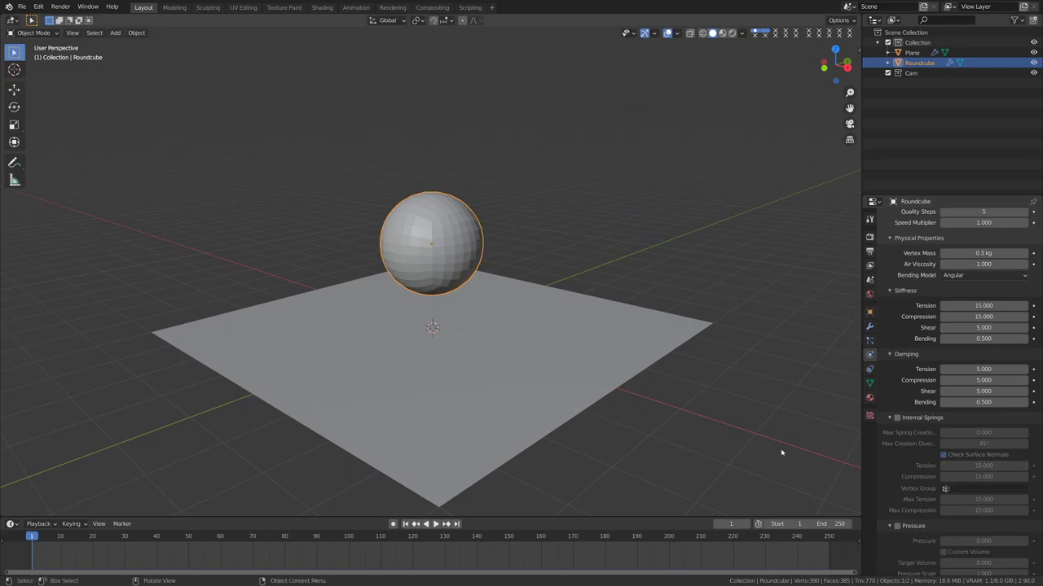
{"action": "middle_click_drag", "start_coordinate": [693, 391], "coordinate": [643, 337]}
{"action": "scroll", "coordinate": [598, 346], "scroll_direction": "up", "scroll_amount": 4}
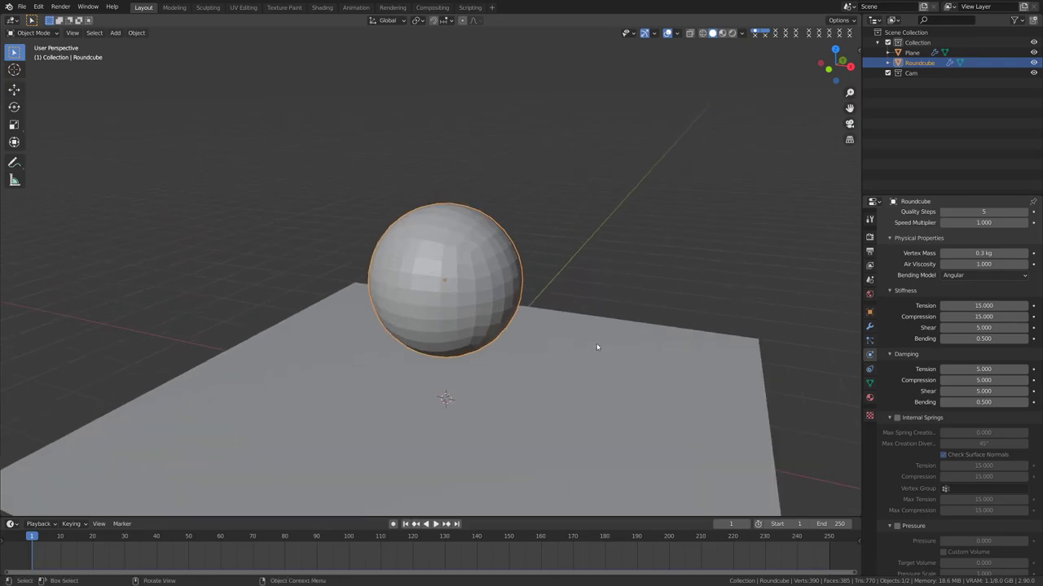
Shade the sphere smooth and play the simulation to watch it slump onto the plane.
{"action": "right_click", "coordinate": [505, 278]}
{"action": "left_click", "coordinate": [510, 289]}
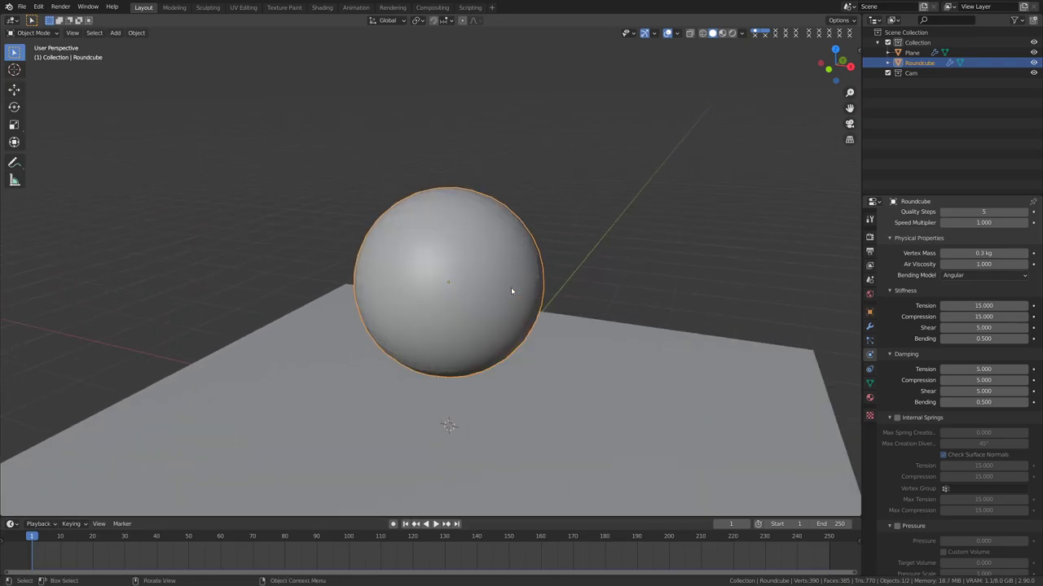
{"action": "middle_click_drag", "start_coordinate": [615, 374], "coordinate": [619, 399]}
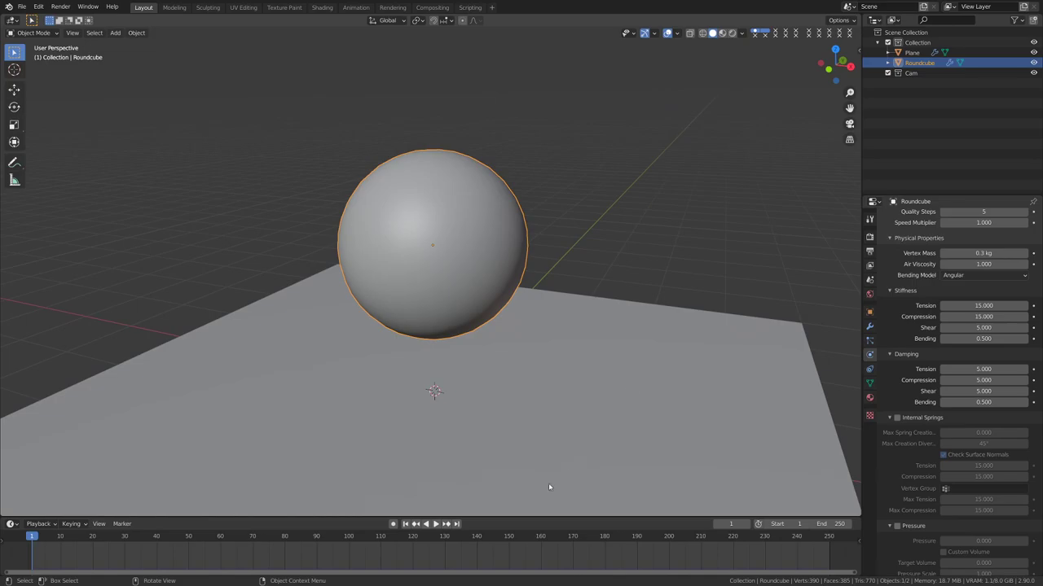
{"action": "left_click", "coordinate": [437, 525]}
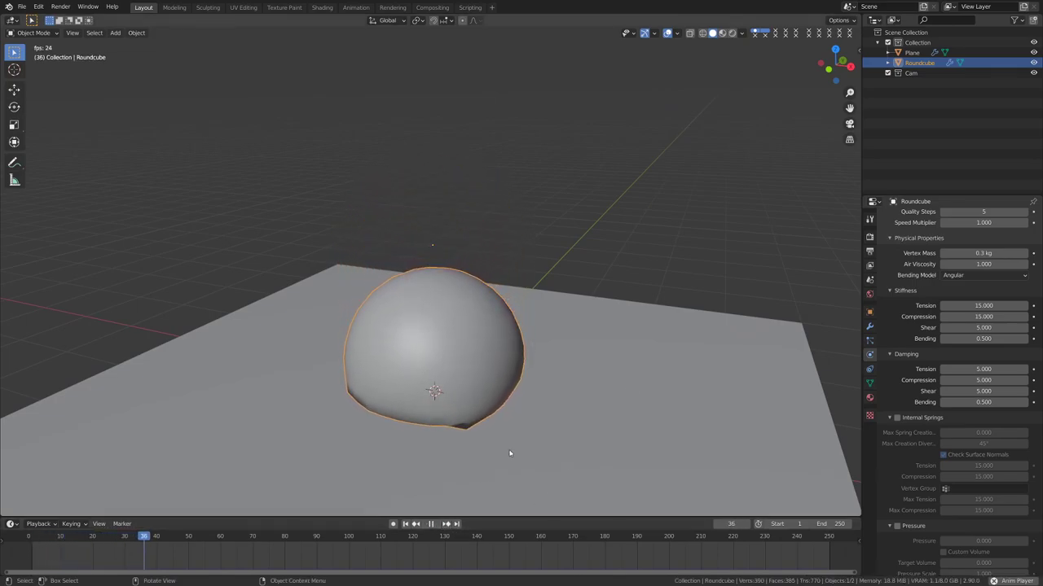
{"action": "middle_click_drag", "start_coordinate": [510, 454], "coordinate": [442, 377]}
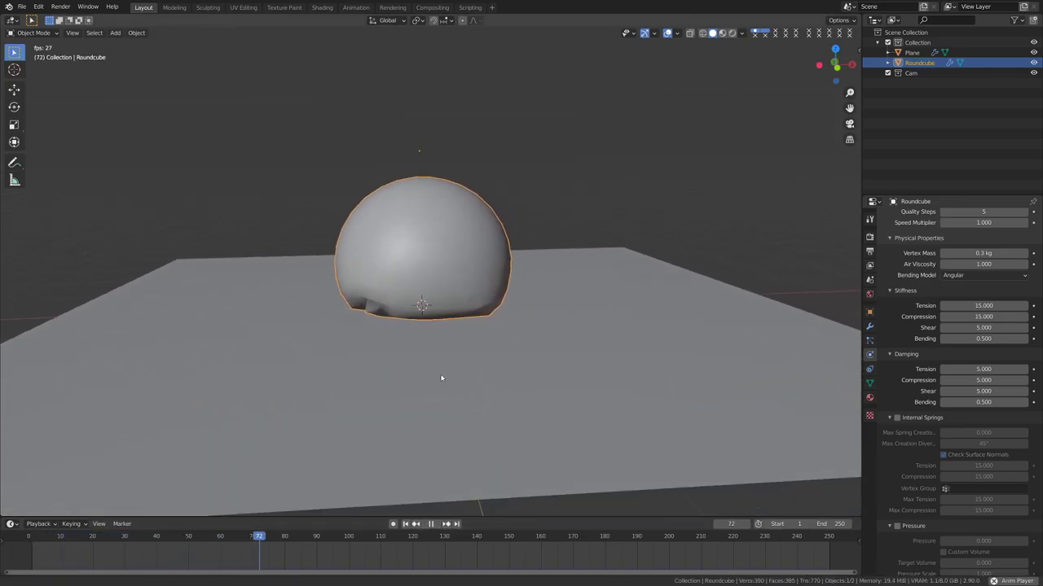
{"action": "left_click", "coordinate": [432, 524]}
{"action": "scroll", "coordinate": [929, 342], "scroll_direction": "up", "scroll_amount": 3}
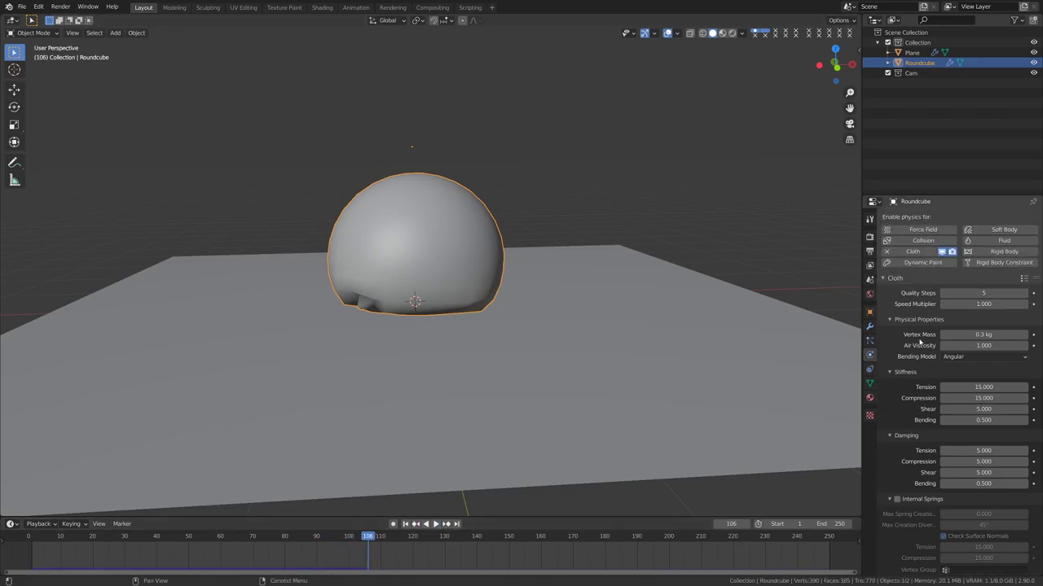
Add a Subdivision Surface modifier above Cloth with viewport level 2.
{"action": "left_click", "coordinate": [869, 326]}
{"action": "left_click", "coordinate": [900, 217]}
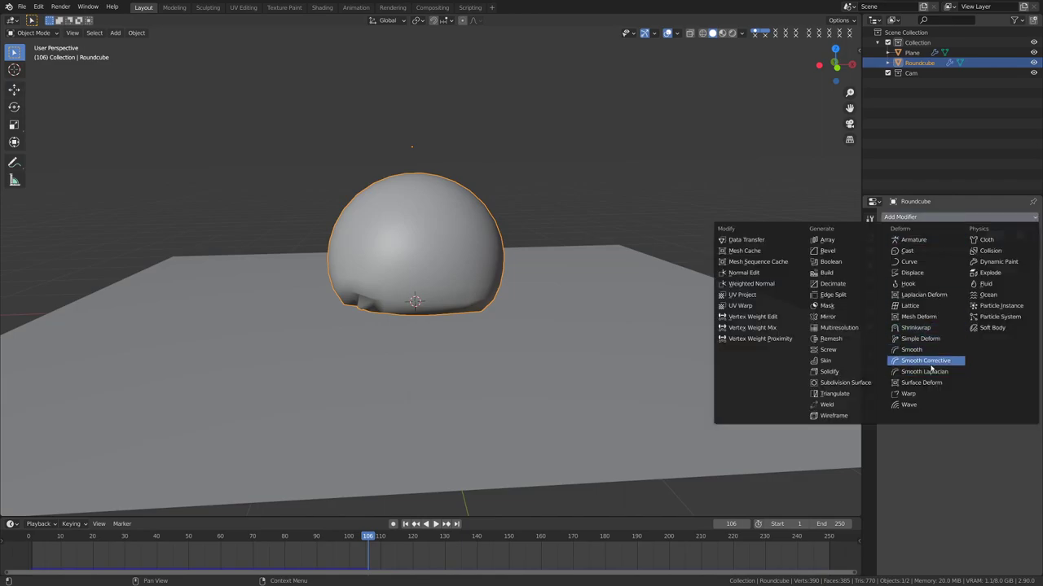
{"action": "left_click", "coordinate": [872, 383]}
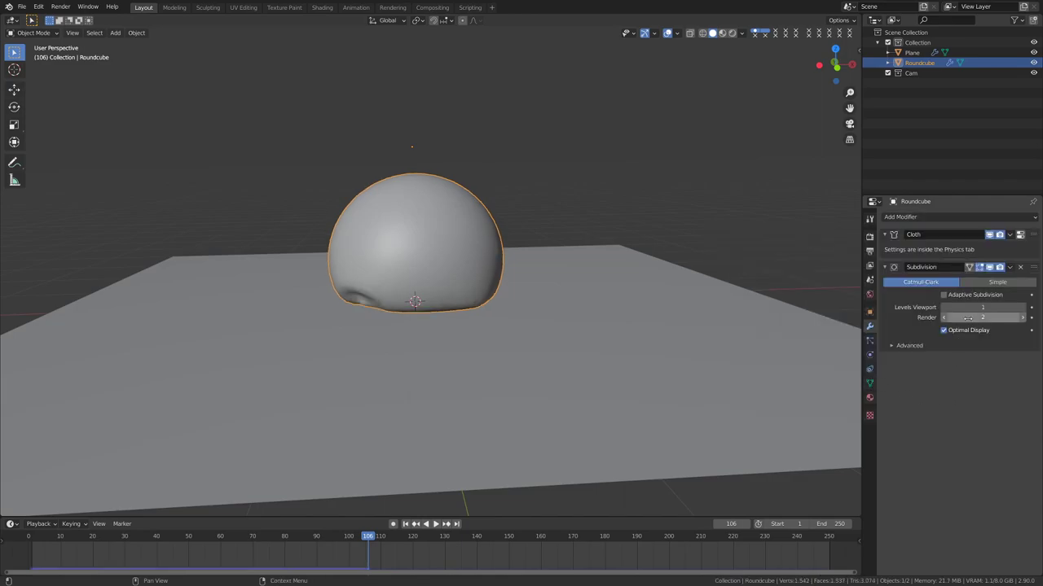
{"action": "left_click_drag", "start_coordinate": [1031, 269], "coordinate": [1031, 234]}
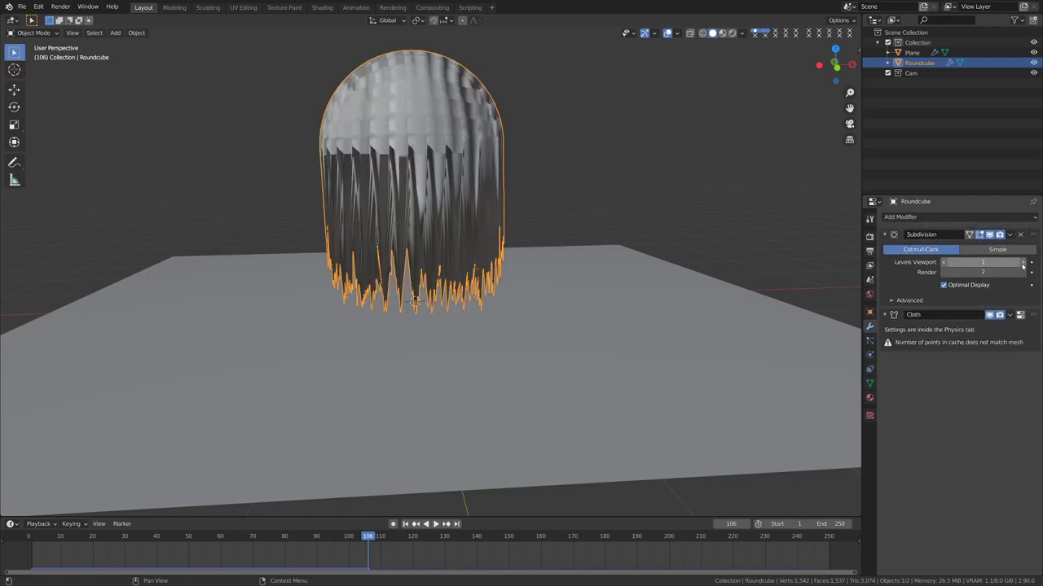
{"action": "left_click", "coordinate": [1022, 262]}
{"action": "middle_click_drag", "start_coordinate": [589, 320], "coordinate": [309, 438]}
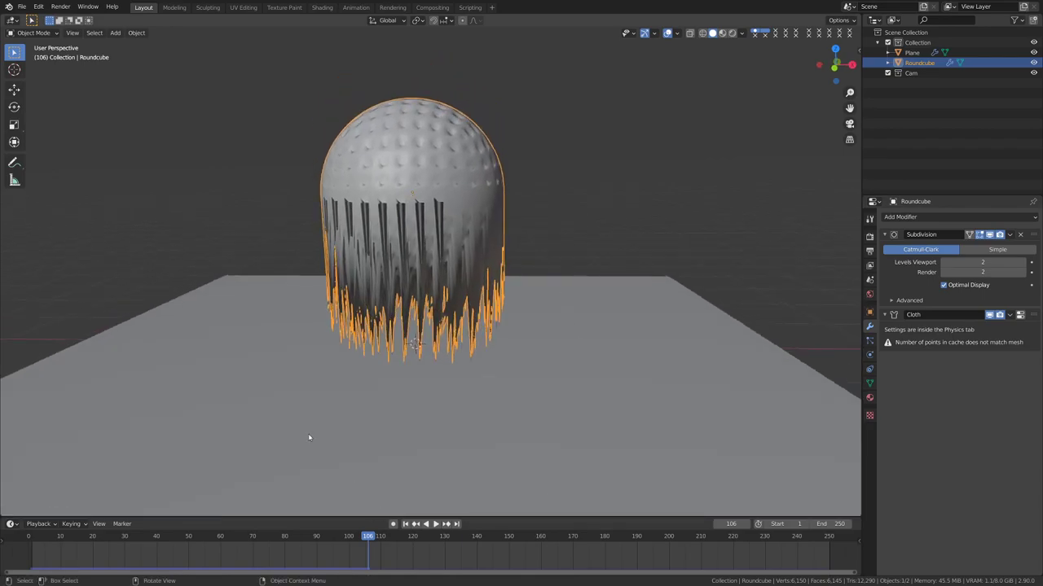
Rewind to frame 1 and replay the cloth fall, stopping at frame 40.
{"action": "left_click", "coordinate": [406, 525]}
{"action": "middle_click_drag", "start_coordinate": [521, 375], "coordinate": [547, 345]}
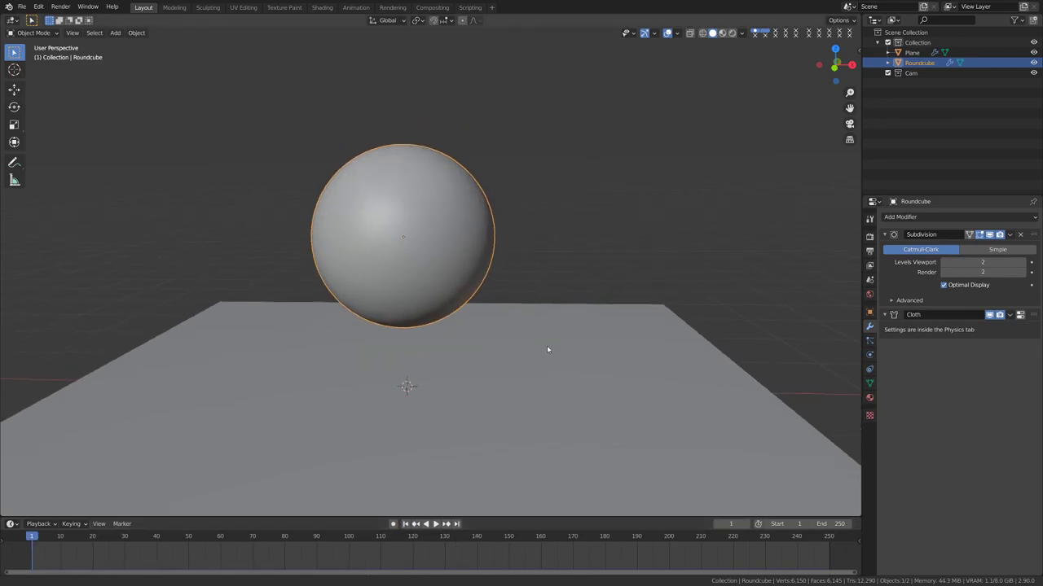
{"action": "left_click", "coordinate": [438, 523]}
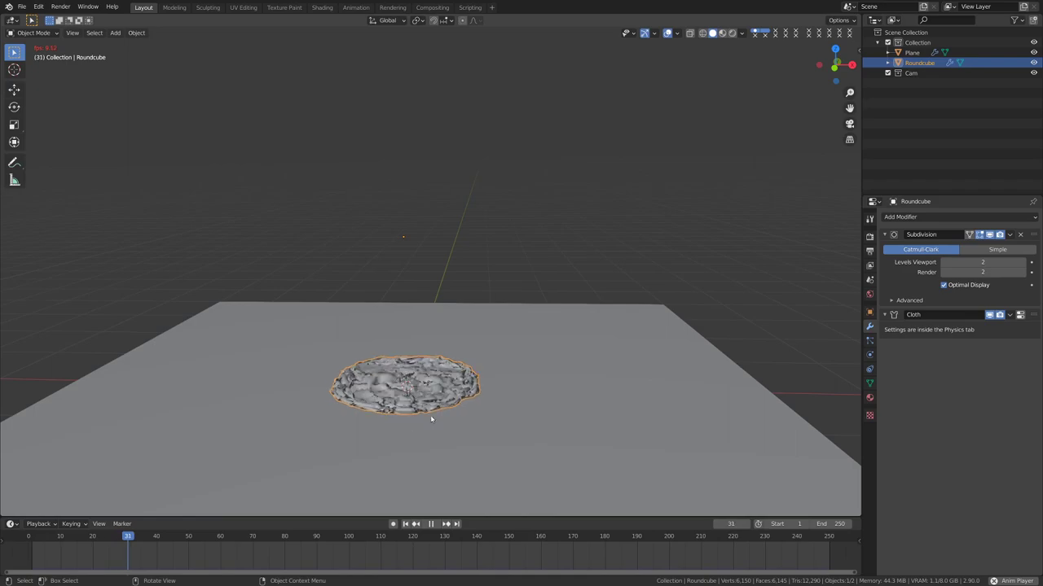
{"action": "left_click", "coordinate": [430, 524]}
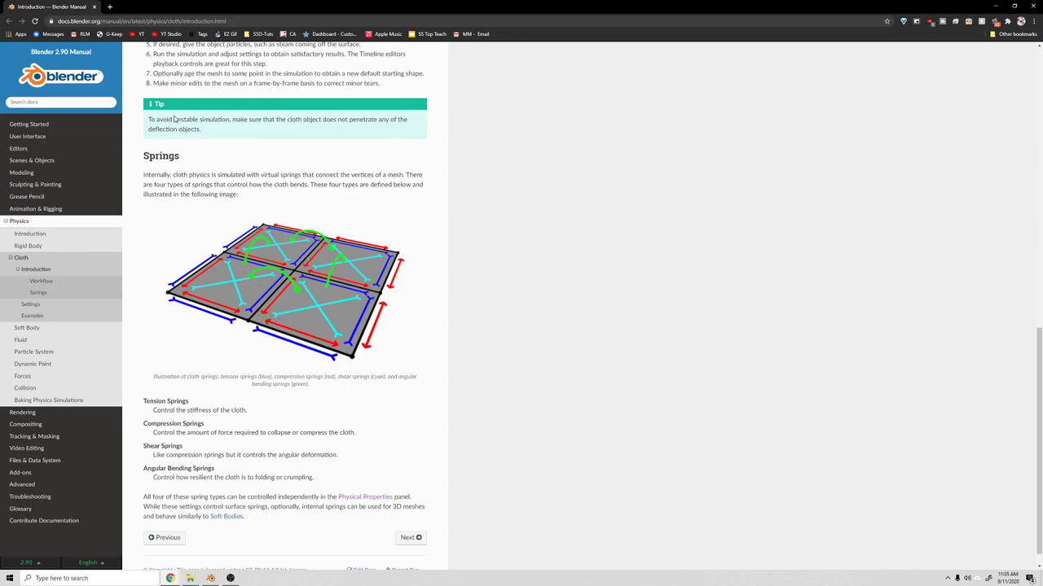
Close the manual, rewind, and move Subdivision below Cloth in the modifier stack.
{"action": "left_click", "coordinate": [94, 7]}
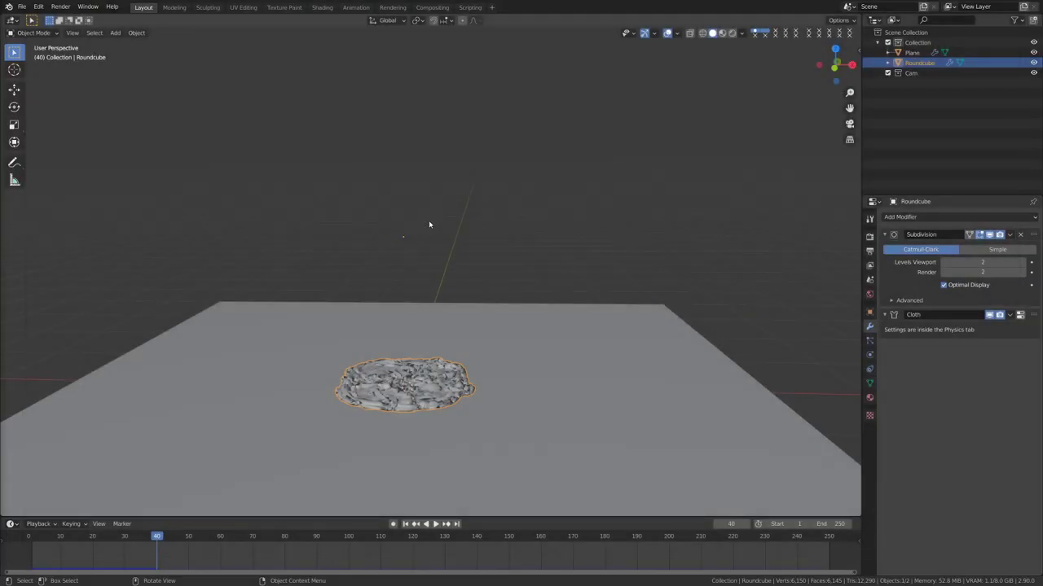
{"action": "left_click", "coordinate": [406, 524]}
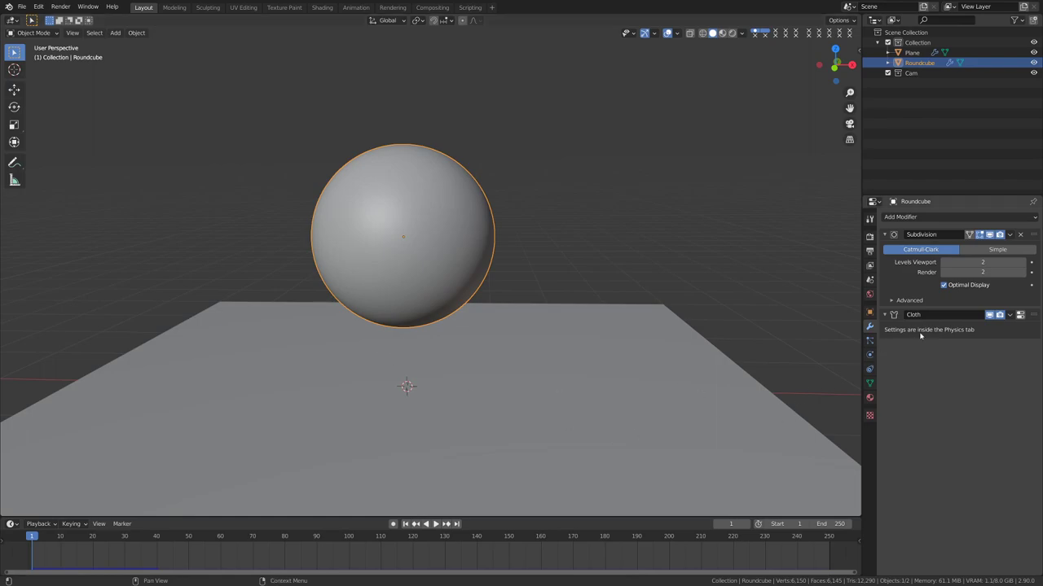
{"action": "left_click", "coordinate": [884, 235]}
{"action": "left_click", "coordinate": [884, 250]}
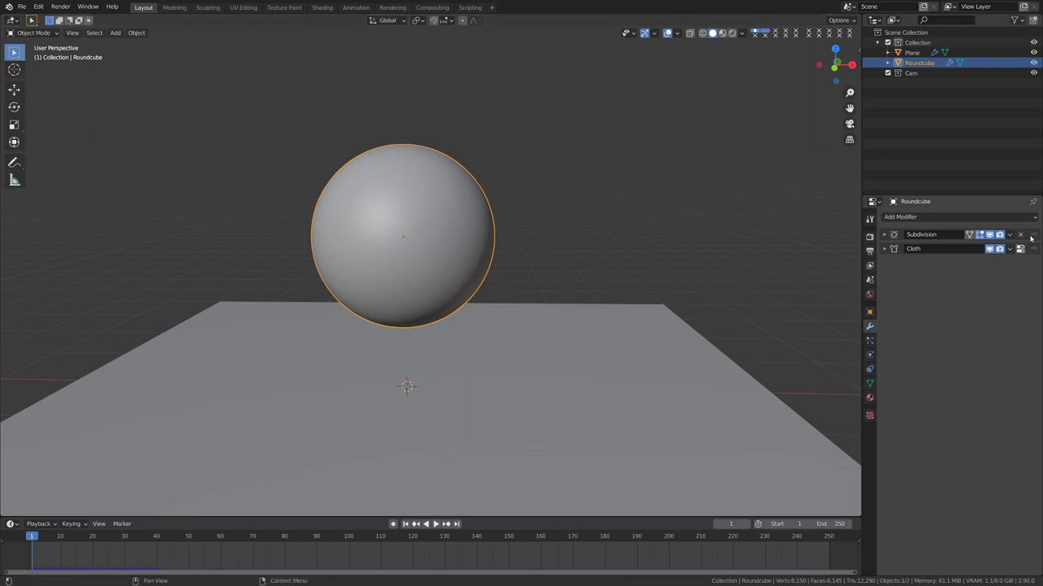
{"action": "left_click_drag", "start_coordinate": [1032, 236], "coordinate": [1032, 252]}
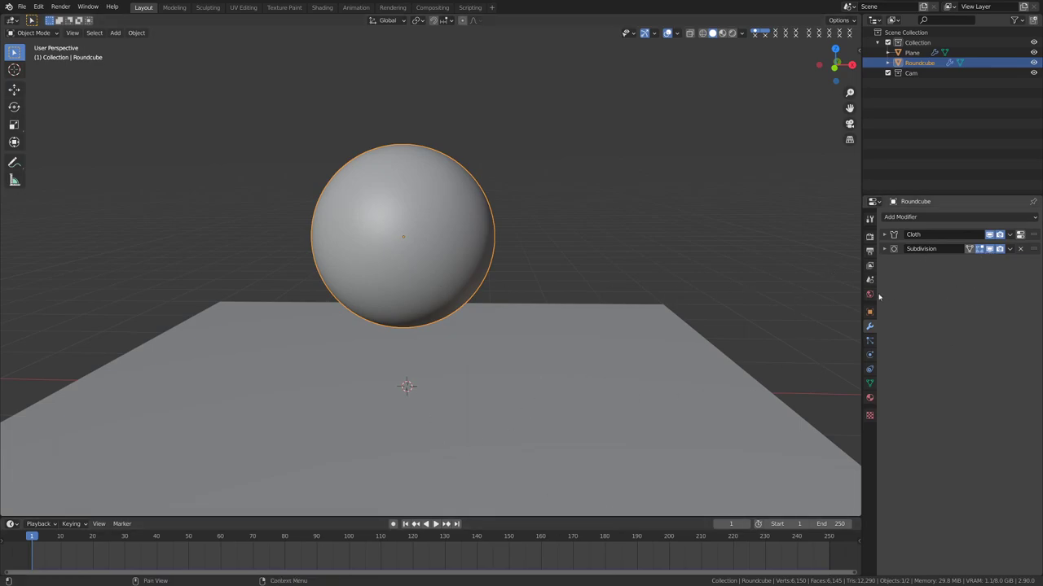
Test the reordered stack by playing the fall, then show the Cloth physics settings.
{"action": "left_click", "coordinate": [435, 524]}
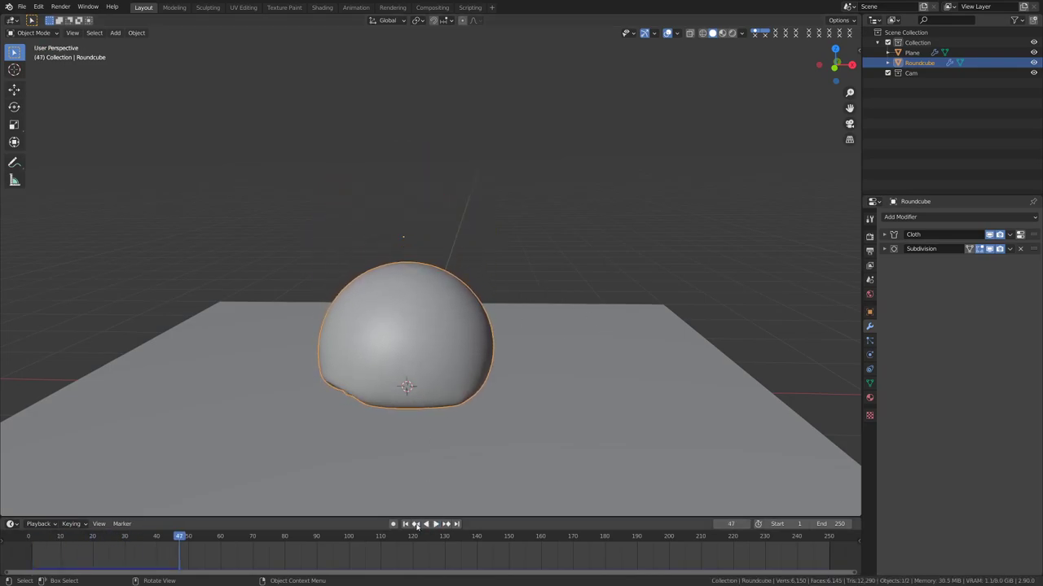
{"action": "key", "text": "Escape"}
{"action": "left_click", "coordinate": [869, 354]}
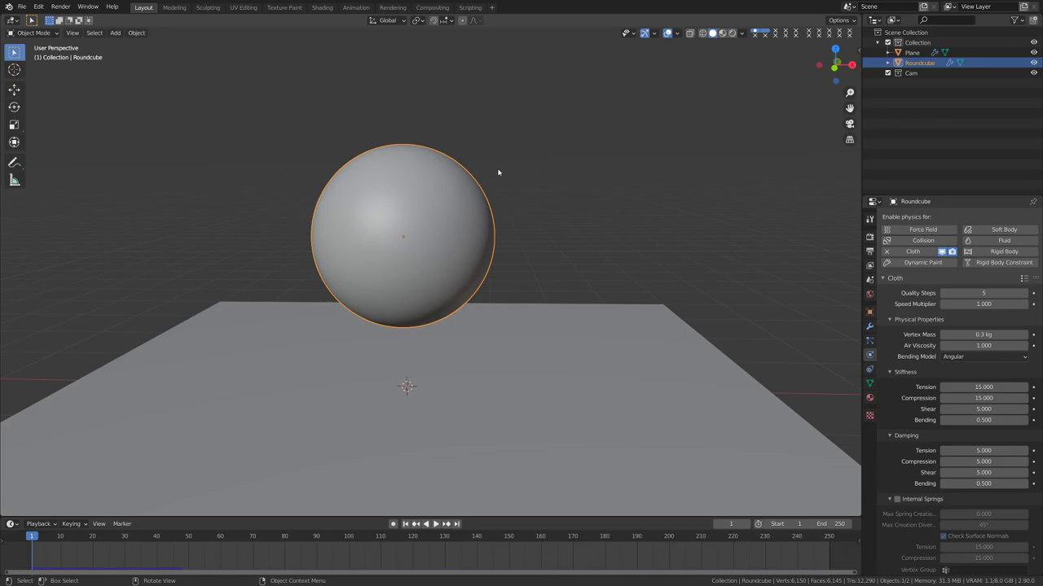
Switch to front orthographic view, test the simulation, and enter Edit Mode on the sphere.
{"action": "key", "text": "KP_1"}
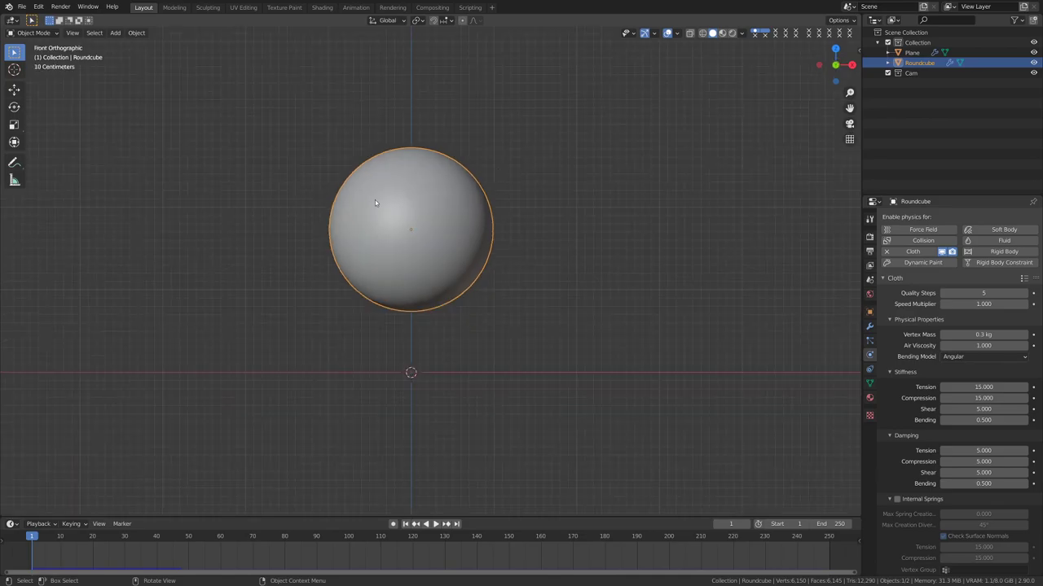
{"action": "key", "text": "space"}
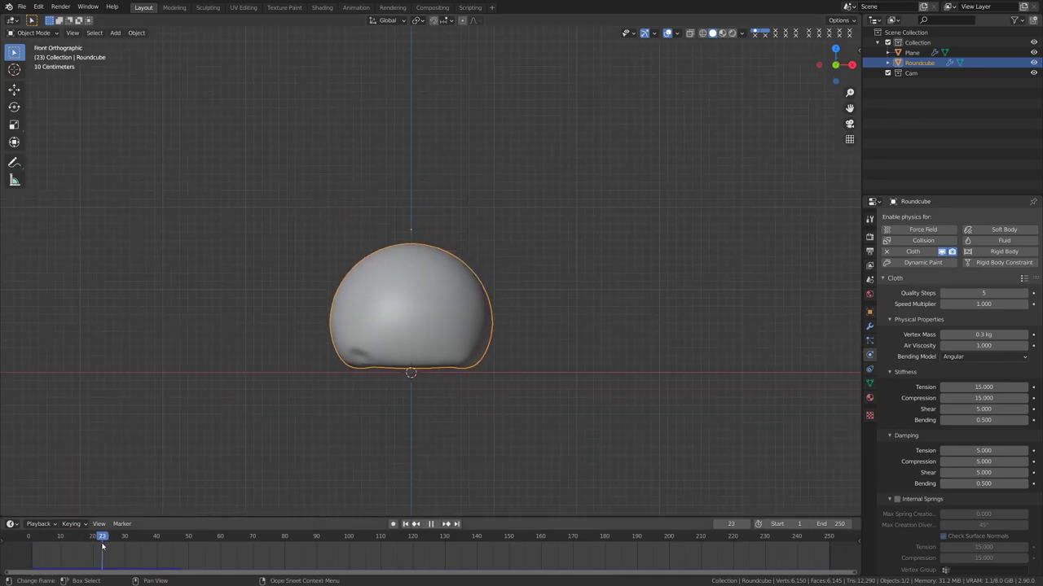
{"action": "key", "text": "space"}
{"action": "key", "text": "ctrl+Tab"}
{"action": "left_click", "coordinate": [450, 351]}
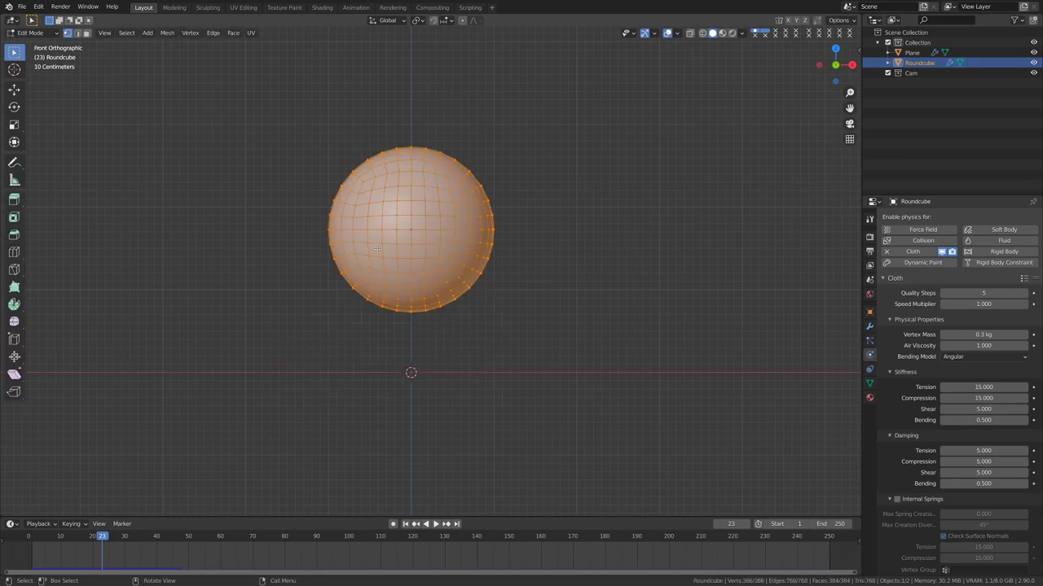
{"action": "middle_click_drag", "start_coordinate": [376, 249], "coordinate": [402, 348], "text": "shift"}
{"action": "scroll", "coordinate": [378, 287], "scroll_direction": "up", "scroll_amount": 2}
Flatten the sphere's bottom by scaling its lowest faces in Z with proportional editing.
{"action": "key", "text": "alt+a"}
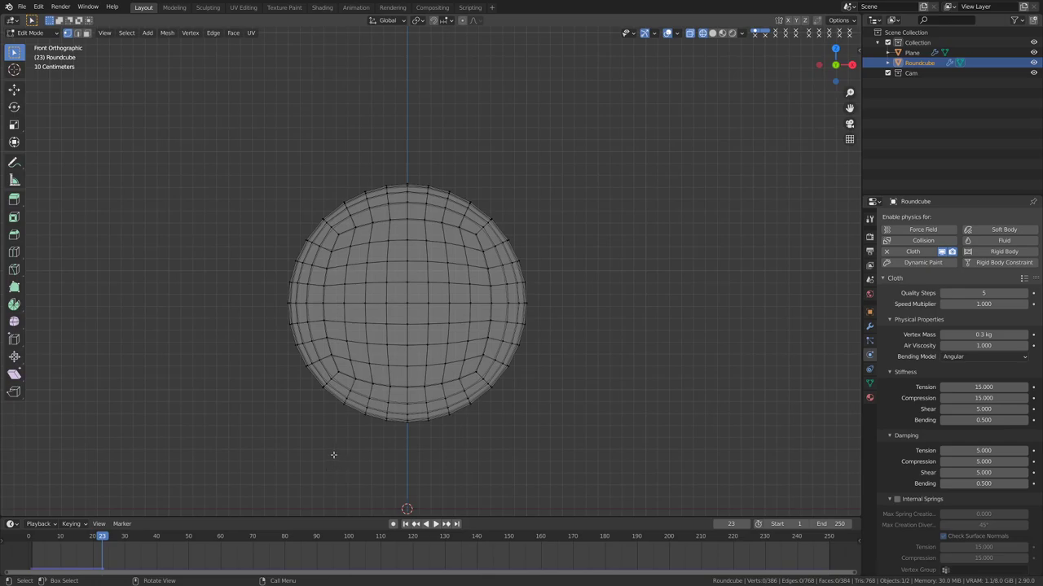
{"action": "key", "text": "c"}
{"action": "mouse_move", "coordinate": [345, 399]}
{"action": "left_mouse_down"}
{"action": "mouse_move", "coordinate": [375, 399]}
{"action": "mouse_move", "coordinate": [447, 393]}
{"action": "mouse_move", "coordinate": [382, 420]}
{"action": "mouse_move", "coordinate": [488, 389]}
{"action": "left_mouse_up"}
{"action": "right_click", "coordinate": [488, 389]}
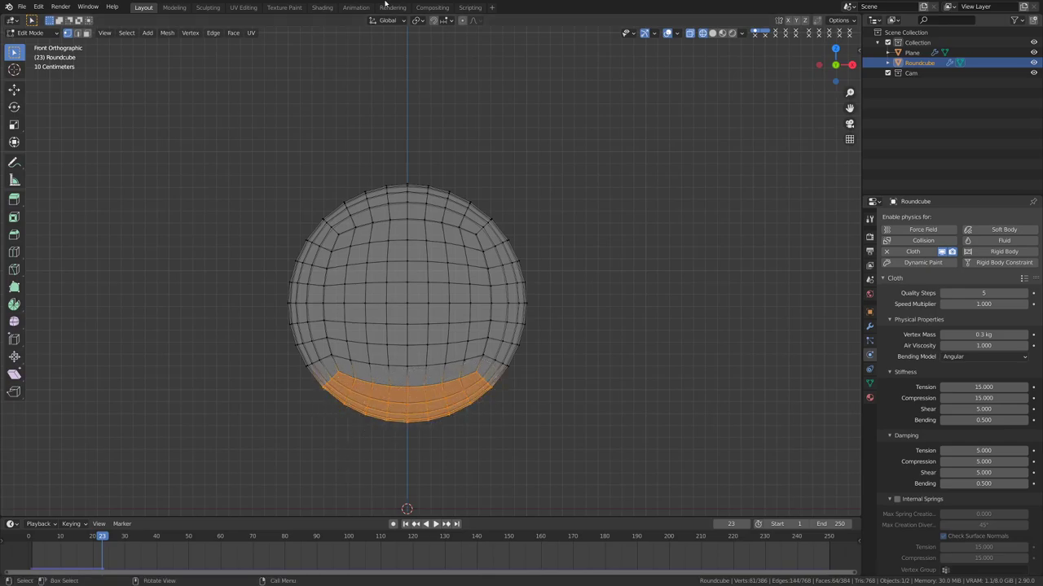
{"action": "left_click", "coordinate": [462, 22]}
{"action": "key", "text": "s"}
{"action": "key", "text": "z"}
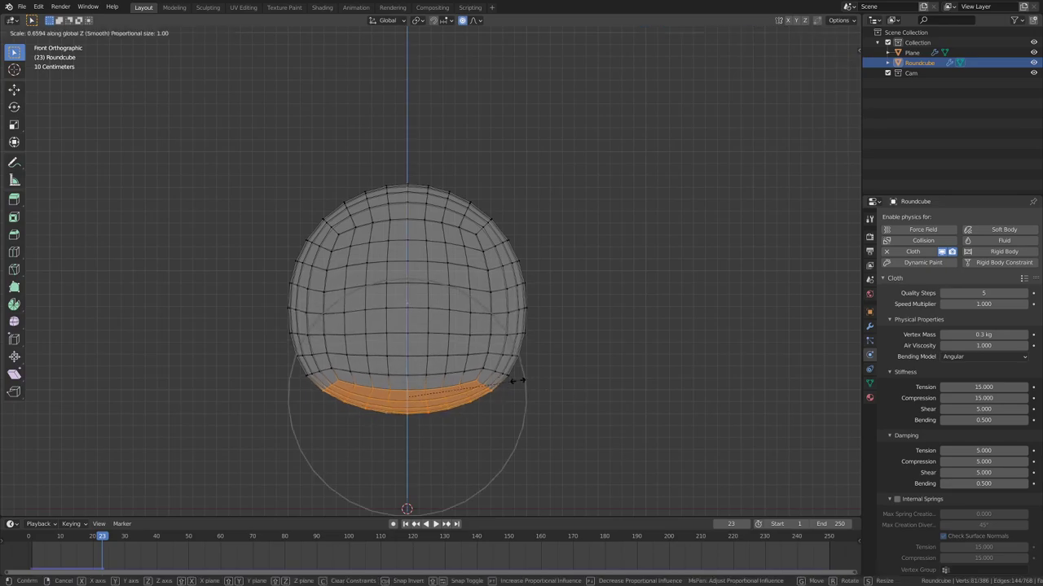
{"action": "left_click", "coordinate": [470, 383]}
{"action": "key", "text": "alt+a"}
{"action": "middle_click_drag", "start_coordinate": [470, 383], "coordinate": [462, 423], "text": "shift"}
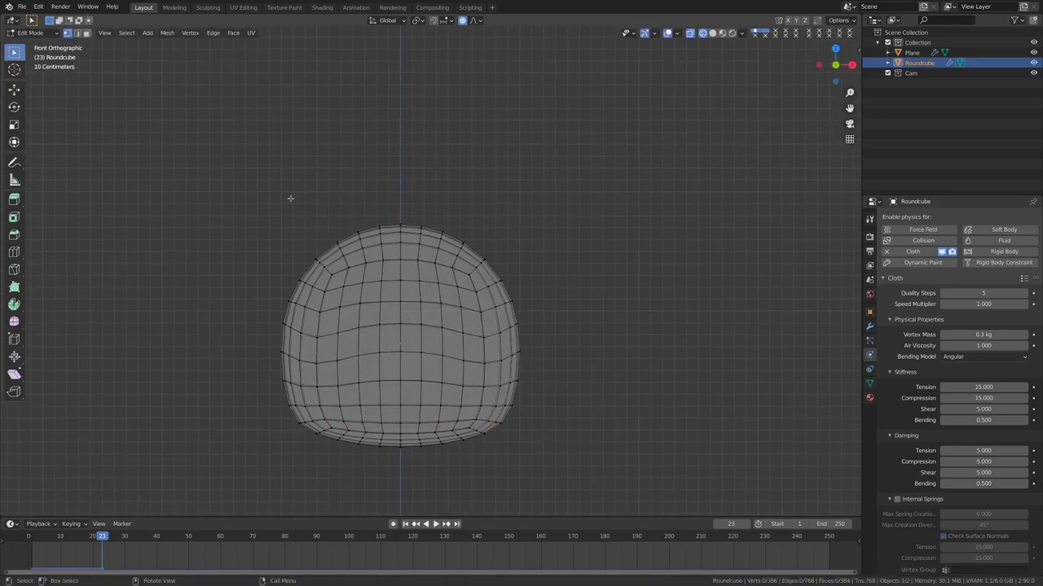
Narrow the top of the mesh by proportionally scaling its upper vertex rows.
{"action": "left_click_drag", "start_coordinate": [291, 198], "coordinate": [492, 282]}
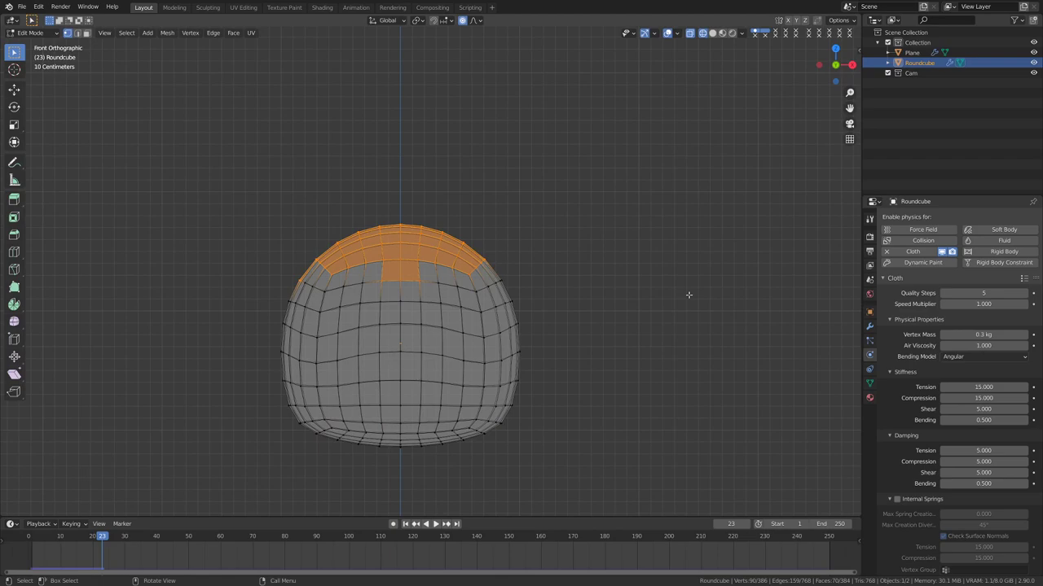
{"action": "key", "text": "s"}
{"action": "key", "text": "Escape"}
{"action": "key", "text": "alt+a"}
{"action": "key", "text": "c"}
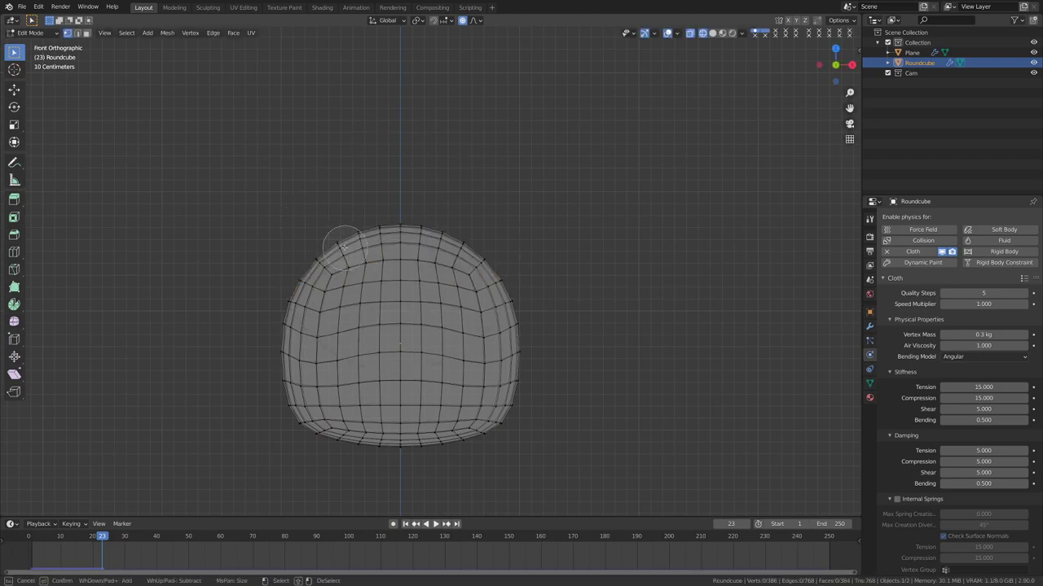
{"action": "mouse_move", "coordinate": [337, 234]}
{"action": "left_mouse_down"}
{"action": "mouse_move", "coordinate": [371, 244]}
{"action": "mouse_move", "coordinate": [471, 254]}
{"action": "left_mouse_up"}
{"action": "key", "text": "Escape"}
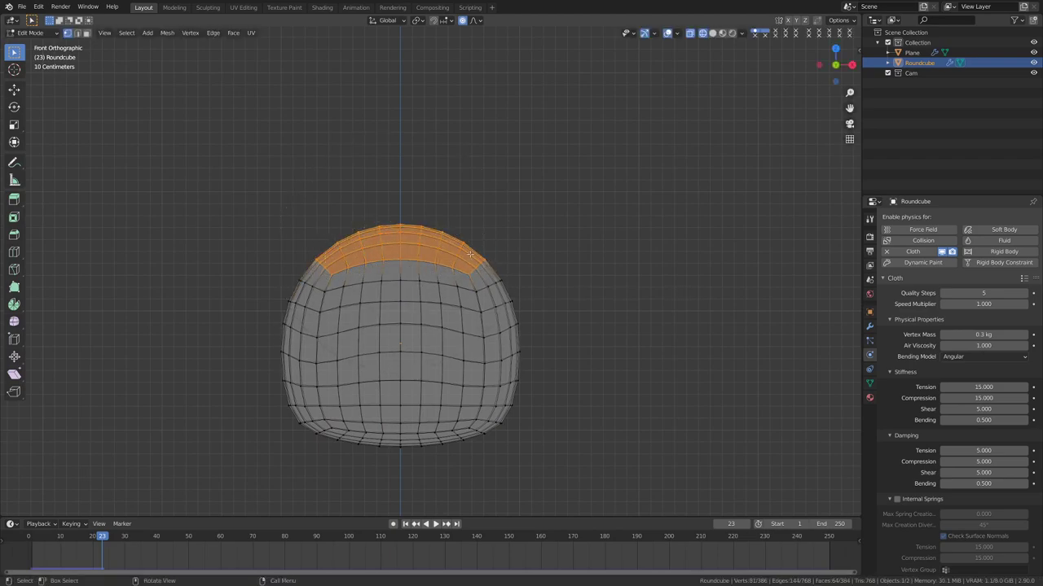
{"action": "key", "text": "s"}
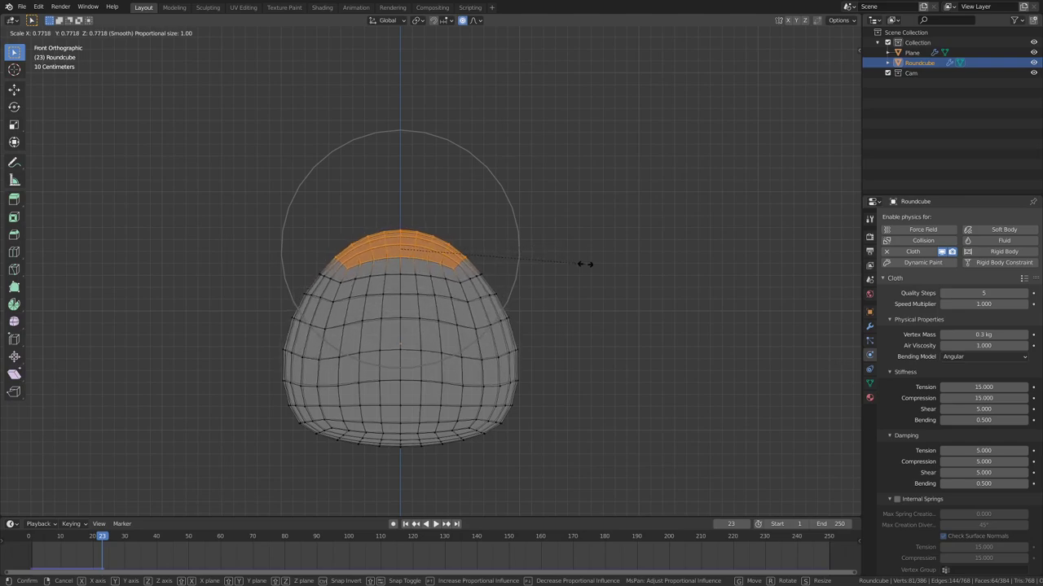
{"action": "left_click", "coordinate": [586, 263]}
{"action": "key", "text": "alt+a"}
{"action": "middle_click_drag", "start_coordinate": [459, 333], "coordinate": [413, 194], "text": "shift"}
{"action": "key", "text": "ctrl+z"}
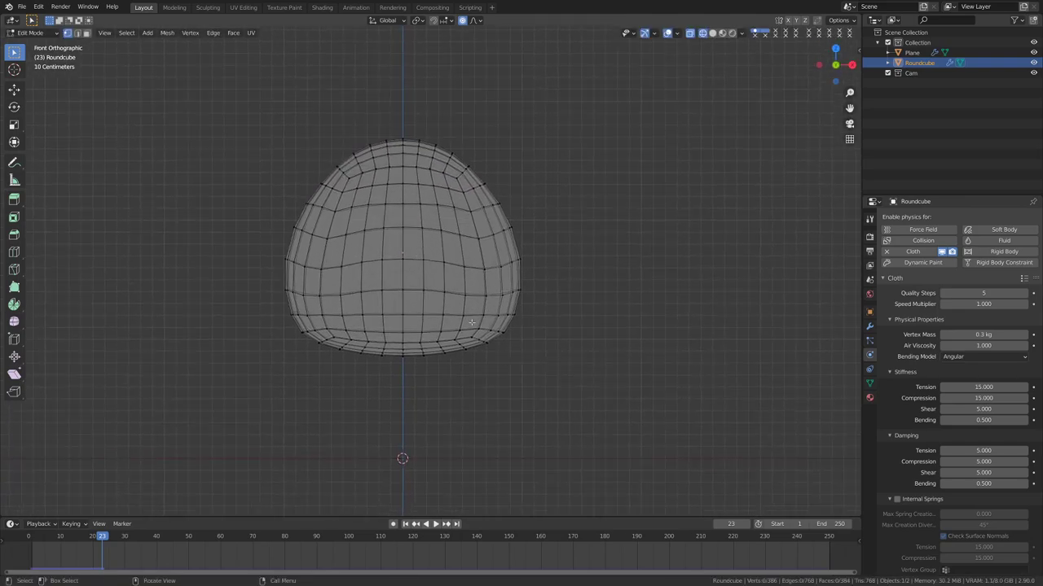
Return to Object Mode, rewind to frame 1, and switch back to solid shading.
{"action": "key", "text": "ctrl+Tab"}
{"action": "left_click", "coordinate": [418, 346]}
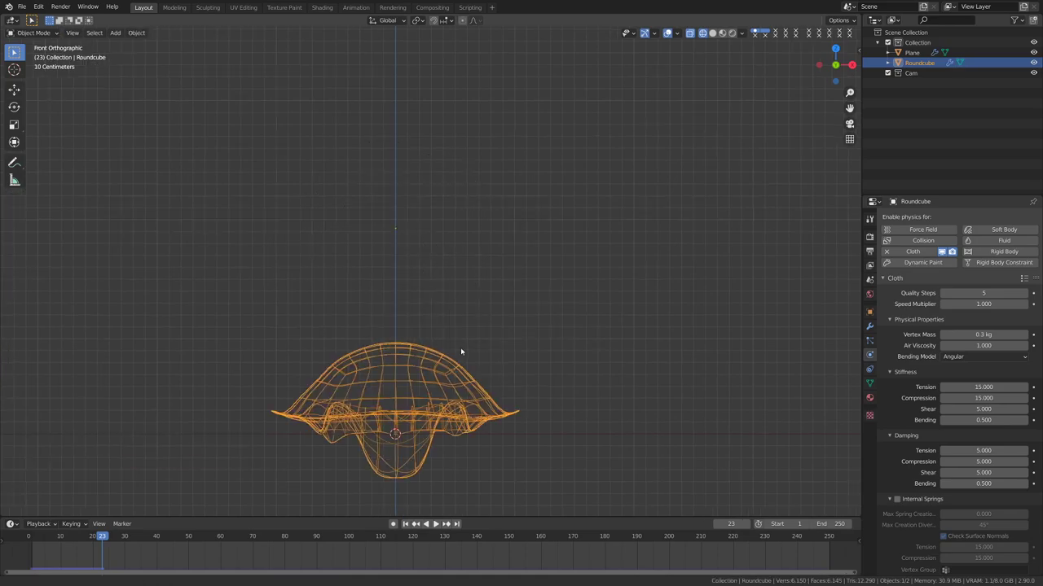
{"action": "key", "text": "shift+Left"}
{"action": "key", "text": "shift+z"}
{"action": "mouse_move", "coordinate": [460, 437]}
{"action": "middle_mouse_down"}
{"action": "mouse_move", "coordinate": [554, 361]}
{"action": "mouse_move", "coordinate": [521, 355]}
{"action": "mouse_move", "coordinate": [530, 369]}
{"action": "mouse_move", "coordinate": [346, 244]}
{"action": "mouse_move", "coordinate": [363, 274]}
{"action": "mouse_move", "coordinate": [386, 269]}
{"action": "mouse_move", "coordinate": [365, 277]}
{"action": "middle_mouse_up"}
{"action": "key", "text": "alt+a"}
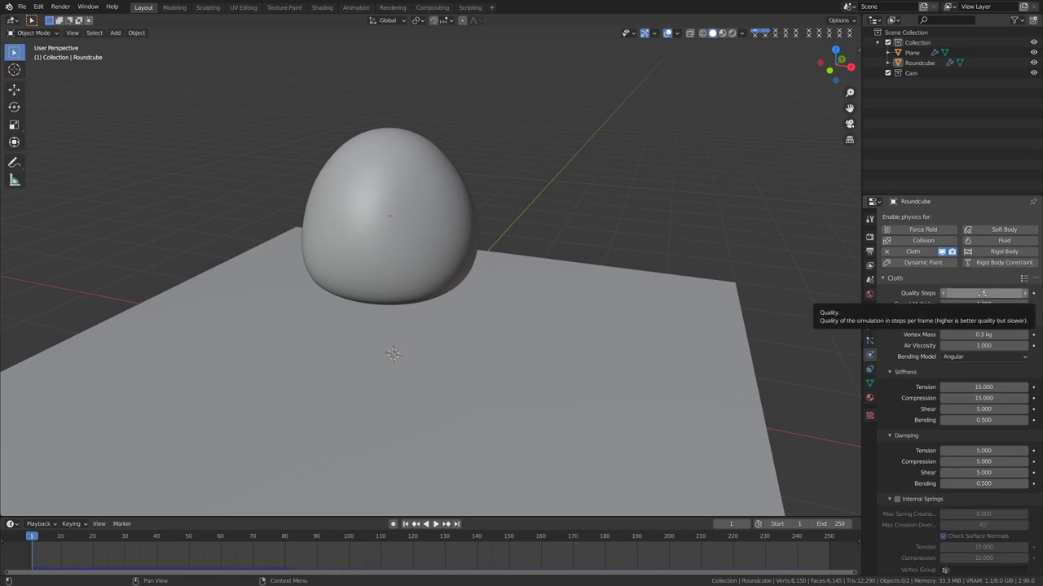
{"action": "left_click", "coordinate": [869, 326]}
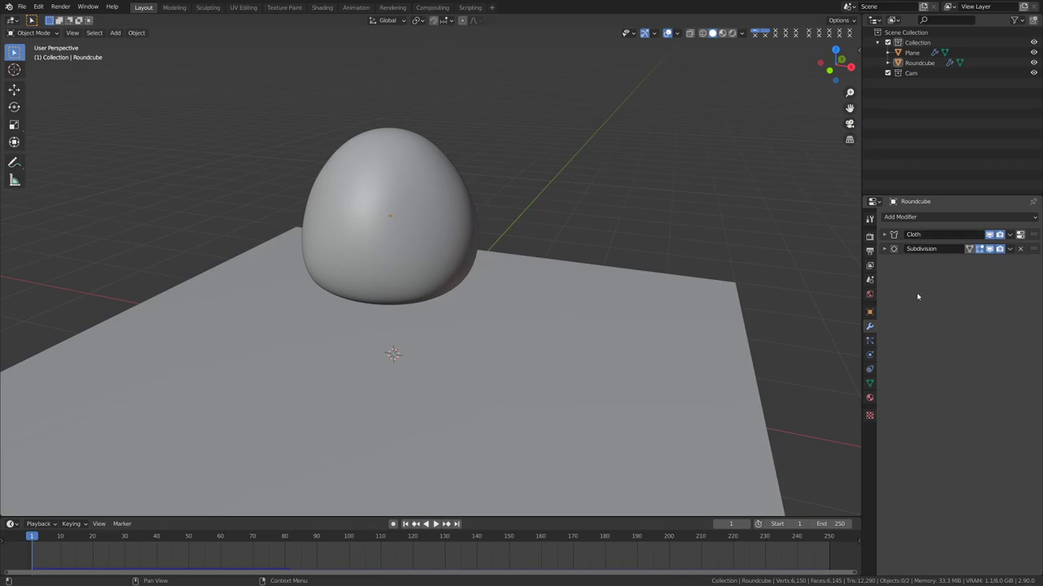
{"action": "left_click", "coordinate": [869, 354]}
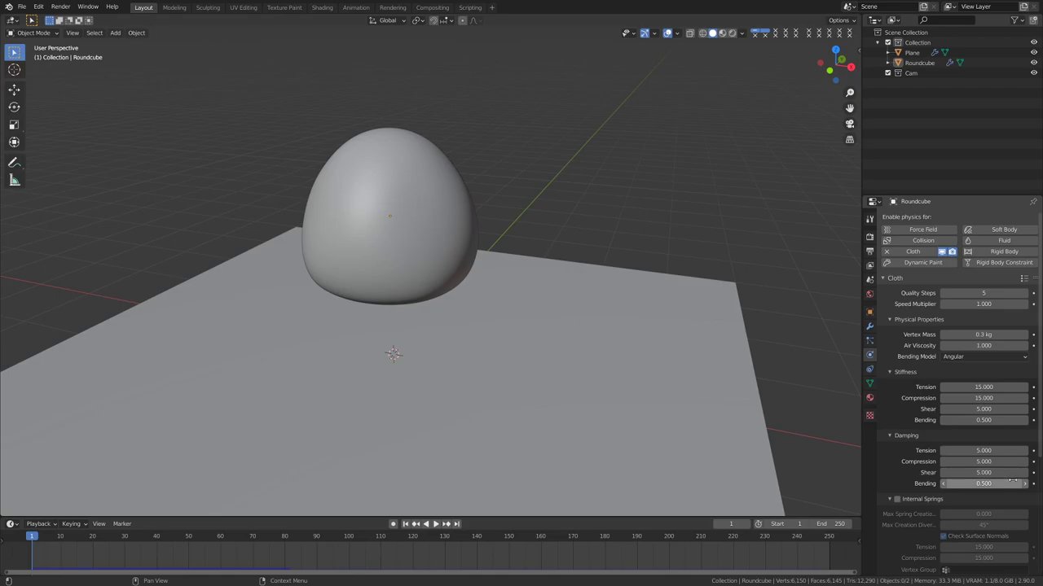
{"action": "scroll", "coordinate": [904, 417], "scroll_direction": "down", "scroll_amount": 3}
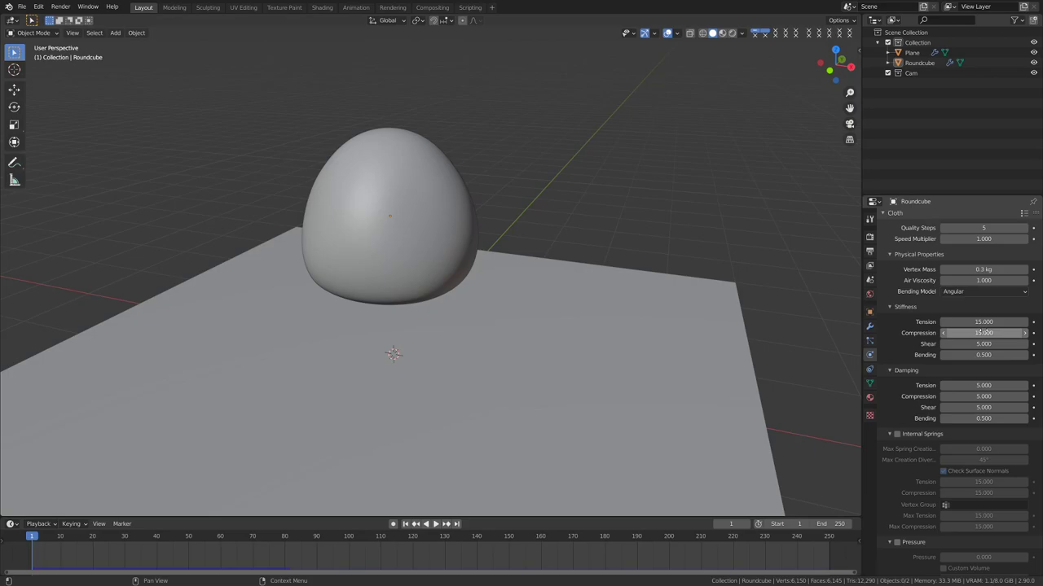
Set cloth Tension, Compression and Shear stiffness to 1 and play the simulation.
{"action": "left_click", "coordinate": [985, 322]}
{"action": "type", "text": "1"}
{"action": "key", "text": "Tab"}
{"action": "type", "text": "1"}
{"action": "key", "text": "Tab"}
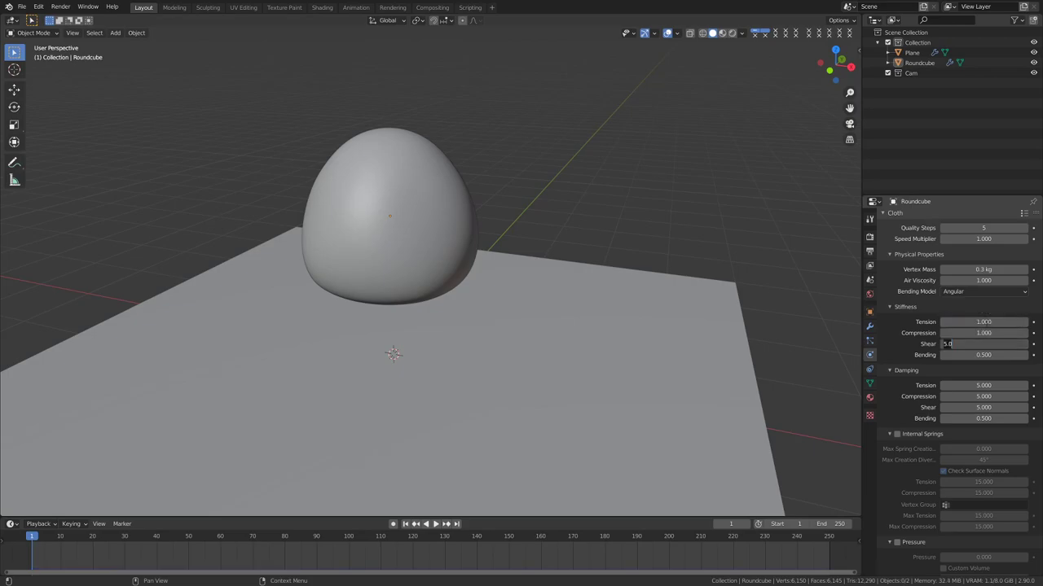
{"action": "type", "text": "1"}
{"action": "key", "text": "Return"}
{"action": "left_click", "coordinate": [435, 523]}
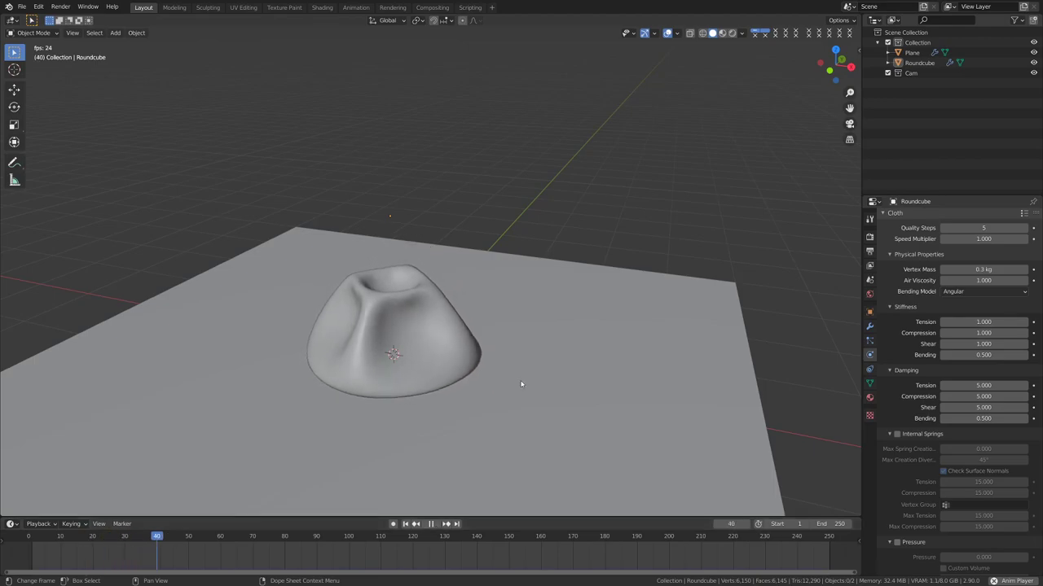
{"action": "left_click", "coordinate": [430, 524]}
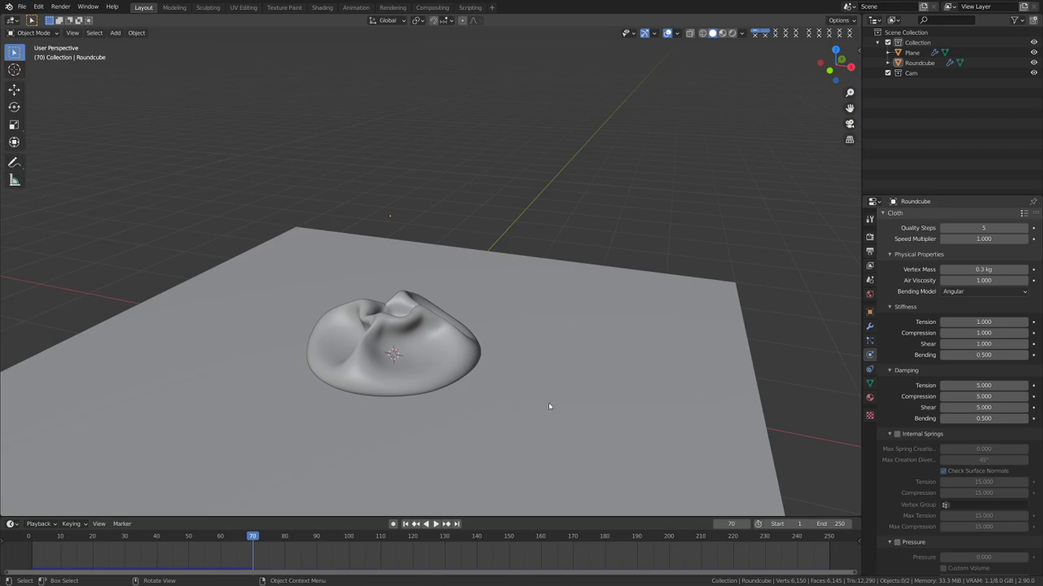
Restore stiffness to Tension 15, Compression 15, Shear 5 and replay from frame 1.
{"action": "left_click", "coordinate": [991, 323]}
{"action": "type", "text": "15"}
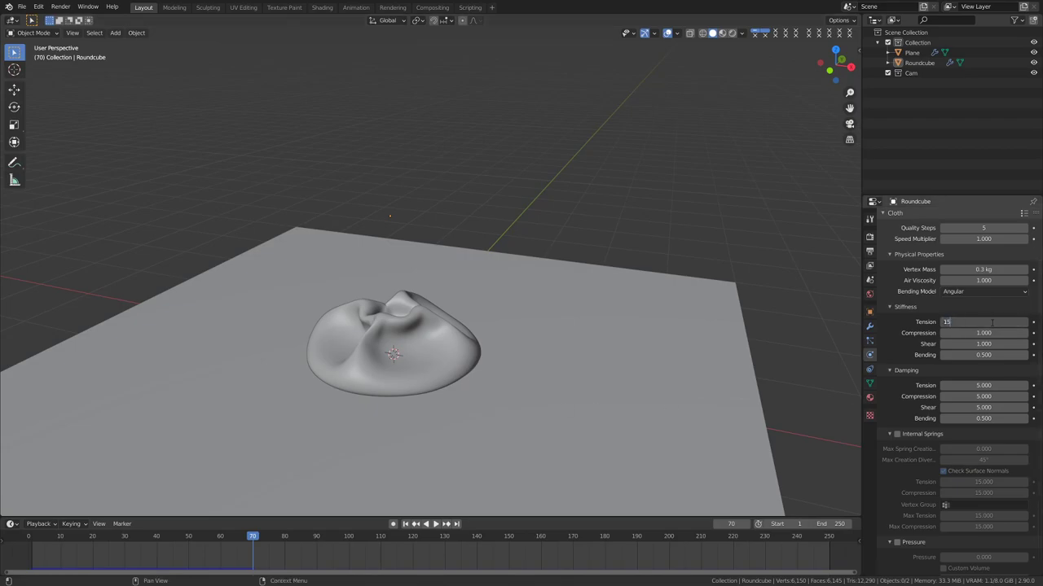
{"action": "key", "text": "Tab"}
{"action": "type", "text": "15"}
{"action": "key", "text": "Tab"}
{"action": "type", "text": "5"}
{"action": "key", "text": "Return"}
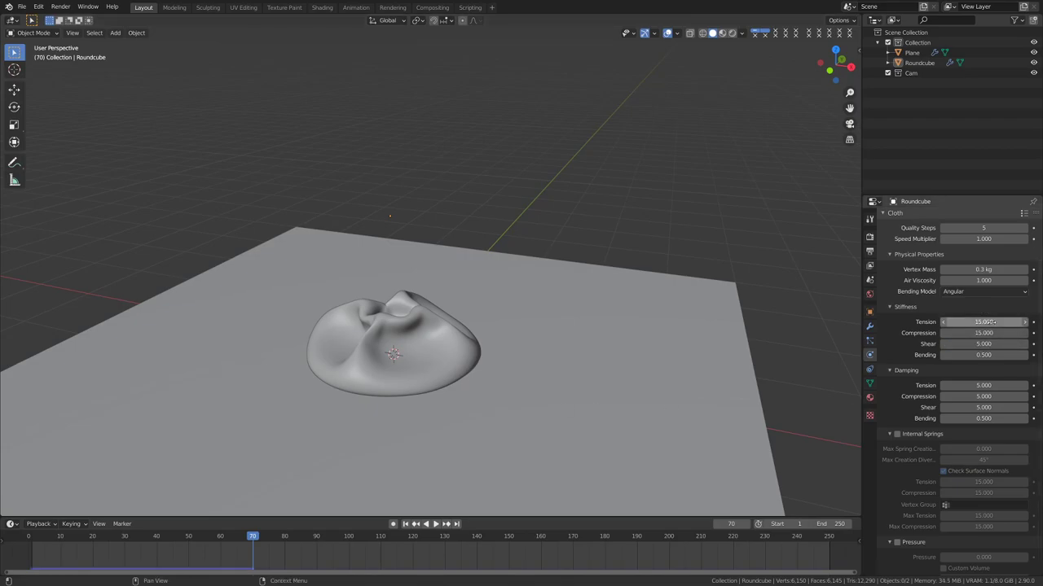
{"action": "left_click", "coordinate": [406, 523]}
{"action": "left_click", "coordinate": [436, 524]}
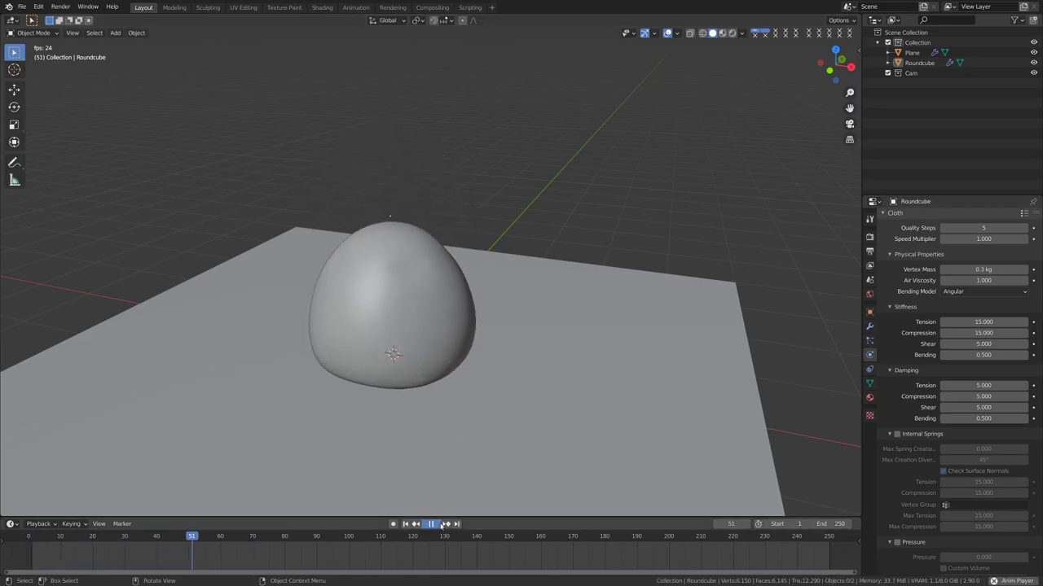
{"action": "left_click", "coordinate": [439, 525]}
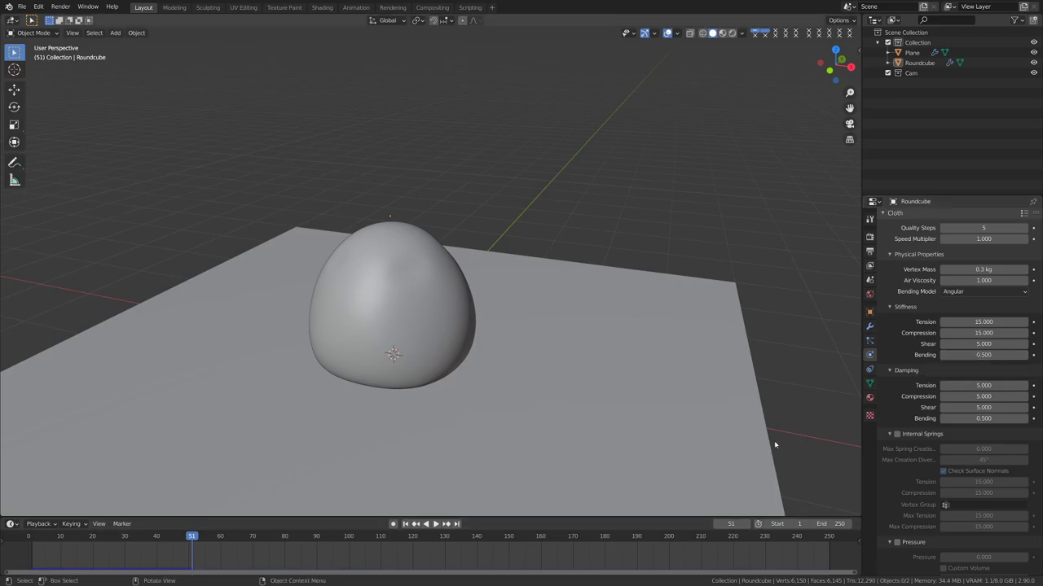
Set Bending stiffness to 50 and replay the cloth simulation from the start.
{"action": "left_click", "coordinate": [982, 355]}
{"action": "type", "text": "0.5"}
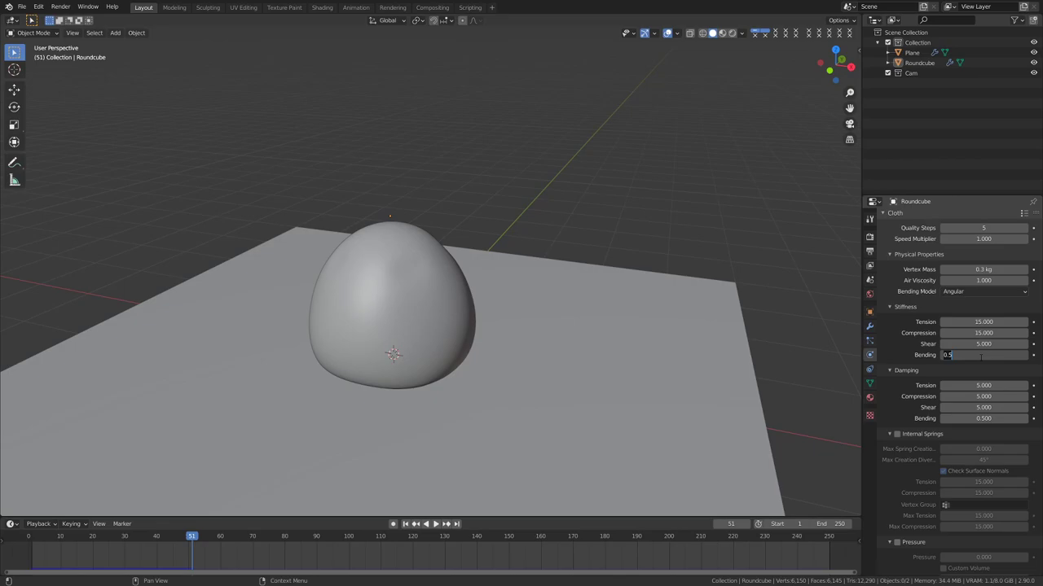
{"action": "type", "text": "50"}
{"action": "key", "text": "Return"}
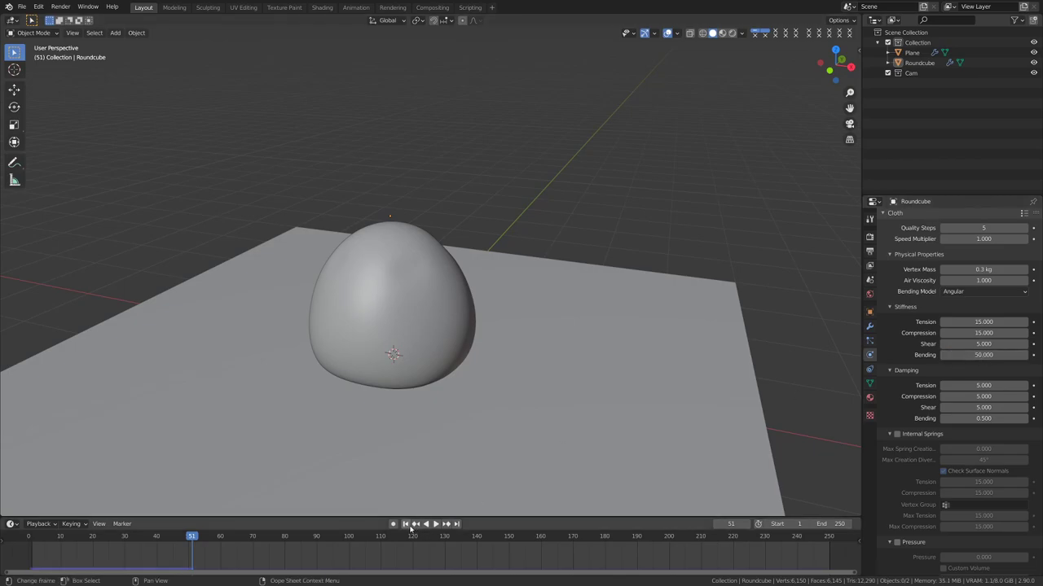
{"action": "left_click", "coordinate": [406, 524]}
{"action": "left_click", "coordinate": [436, 523]}
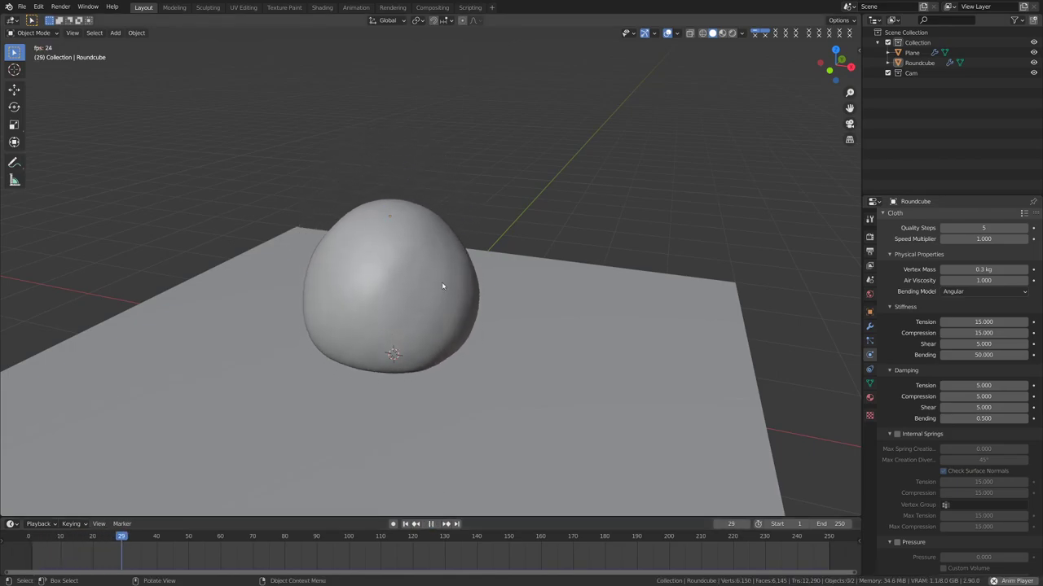
{"action": "key", "text": "space"}
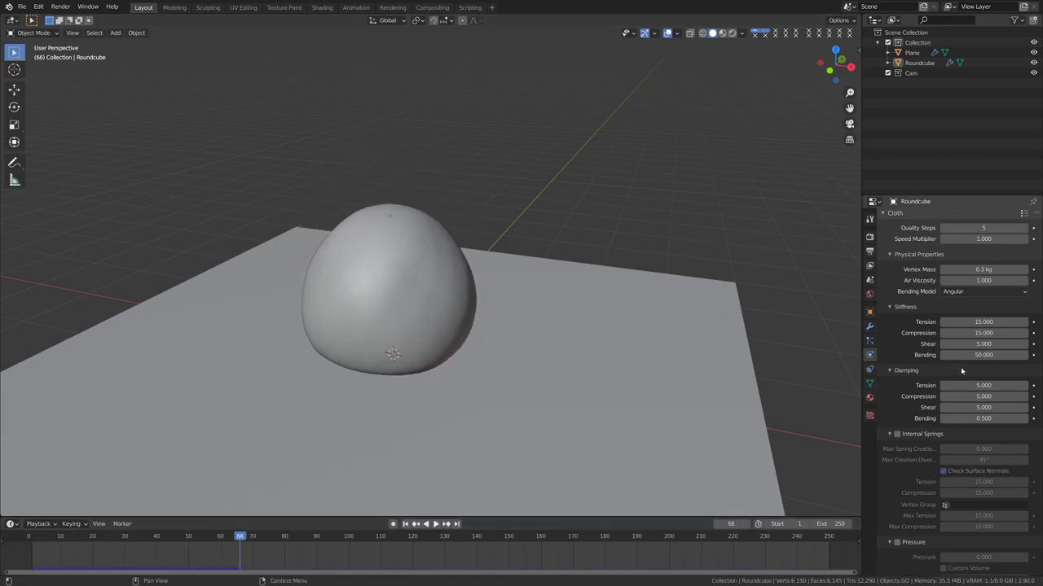
Lower the cloth's Bending stiffness to 0.5.
{"action": "left_click", "coordinate": [977, 355]}
{"action": "type", "text": "0.5"}
{"action": "key", "text": "Return"}
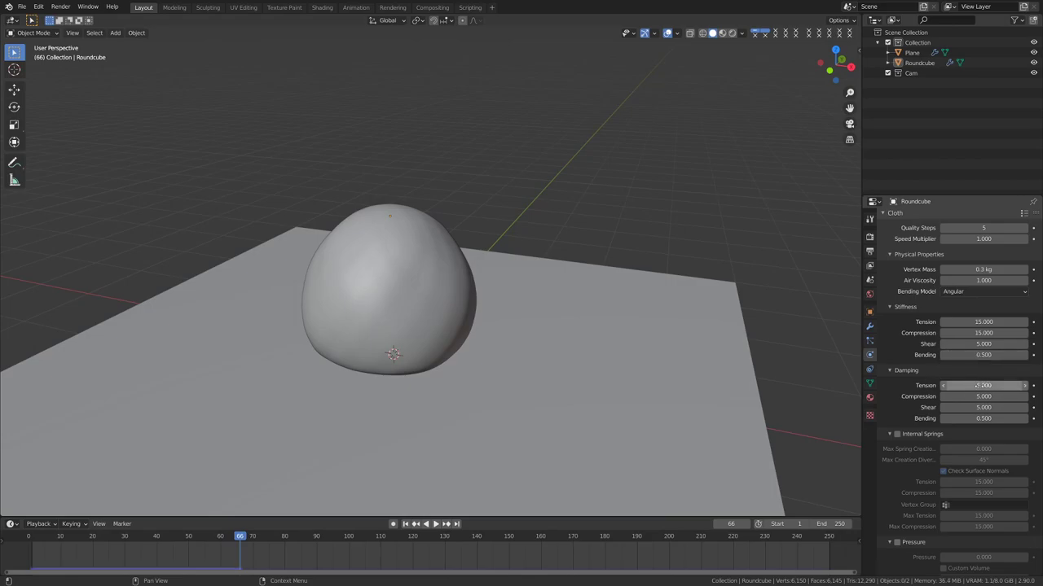
{"action": "scroll", "coordinate": [910, 416], "scroll_direction": "down", "scroll_amount": 3}
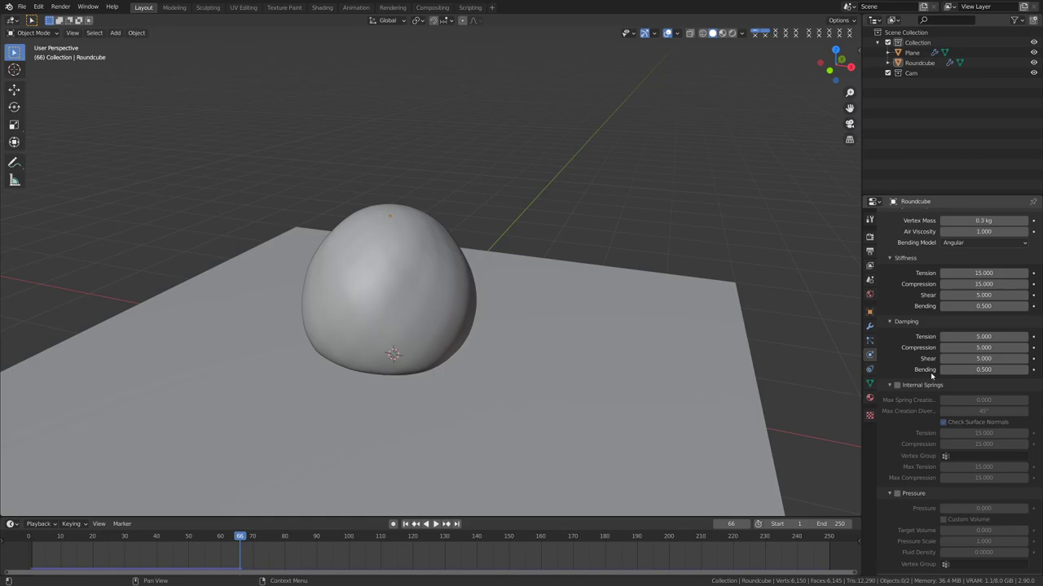
{"action": "scroll", "coordinate": [913, 346], "scroll_direction": "up", "scroll_amount": 1}
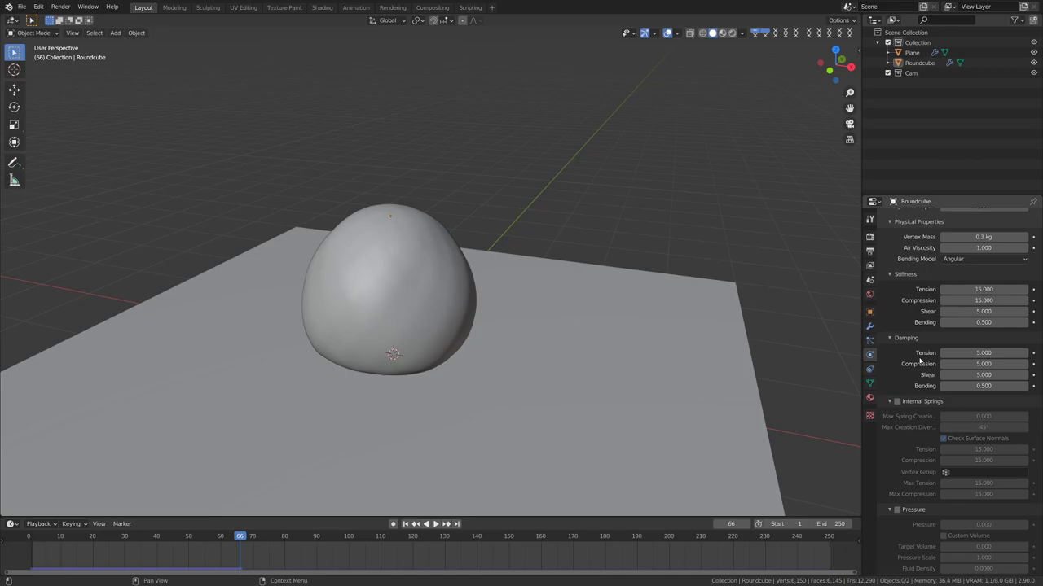
{"action": "scroll", "coordinate": [925, 402], "scroll_direction": "down", "scroll_amount": 4}
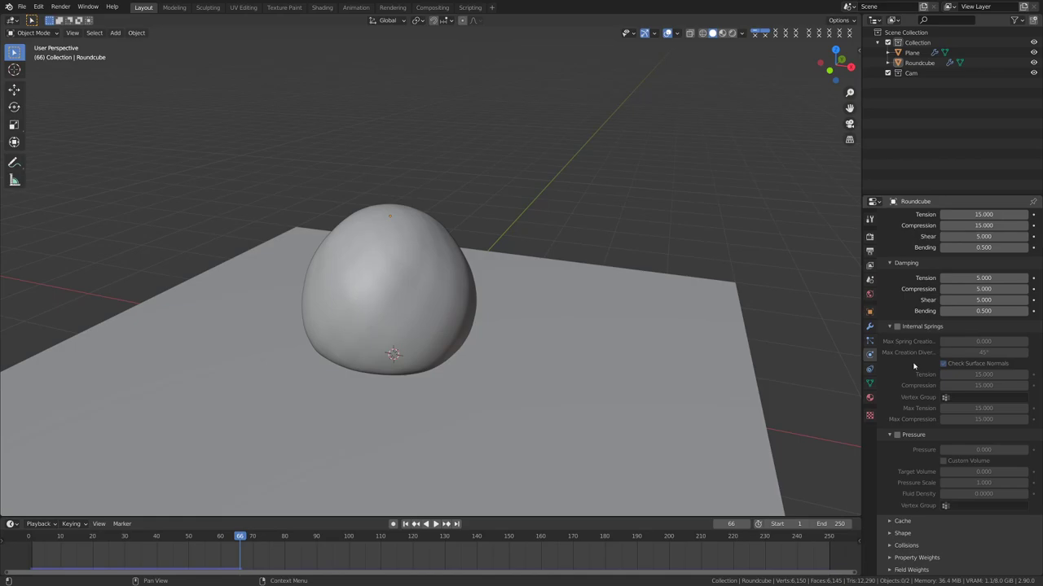
Toggle Internal Springs on and back off, then rewind the simulation to frame 1.
{"action": "left_click", "coordinate": [897, 326]}
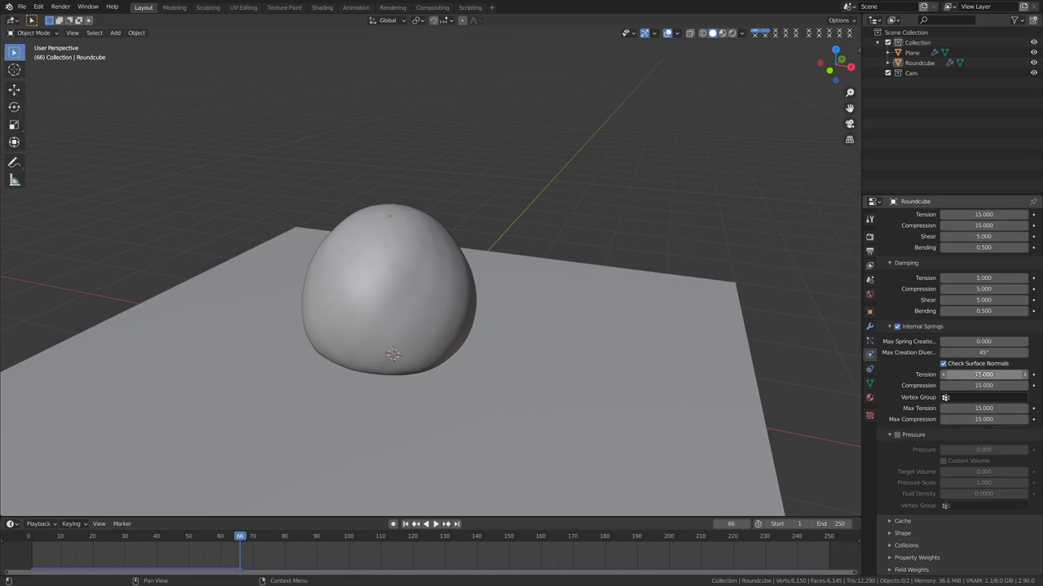
{"action": "left_click", "coordinate": [897, 326]}
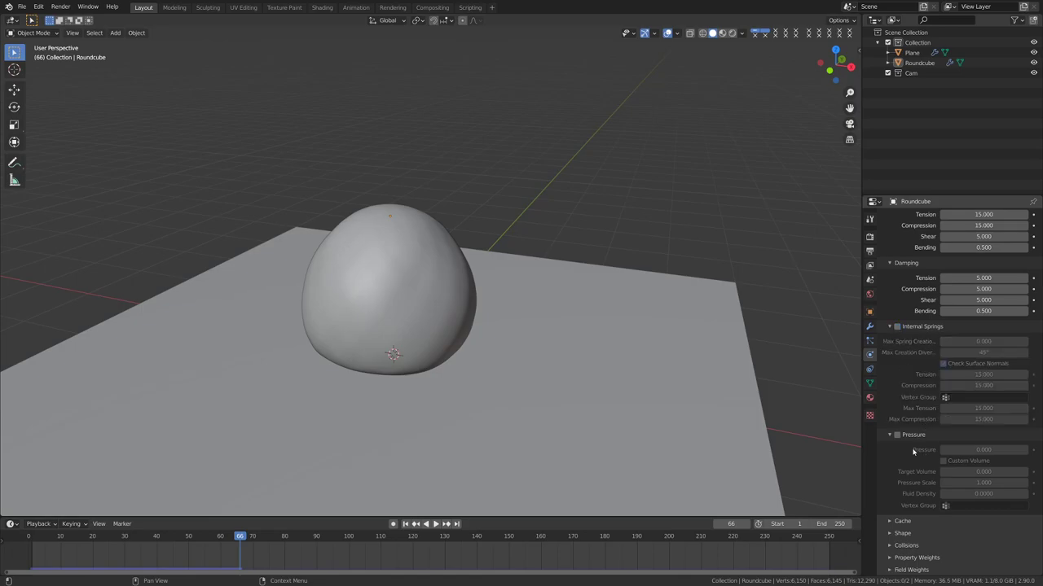
{"action": "key", "text": "shift+Left"}
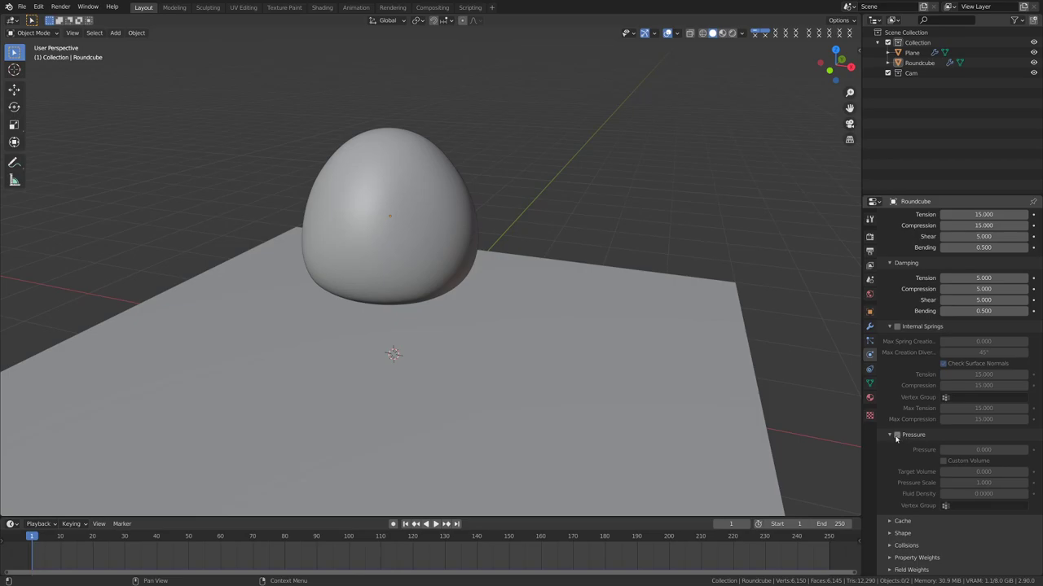
Enable cloth Pressure on the Roundcube and play the simulation to preview it.
{"action": "left_click", "coordinate": [896, 435]}
{"action": "key", "text": "space"}
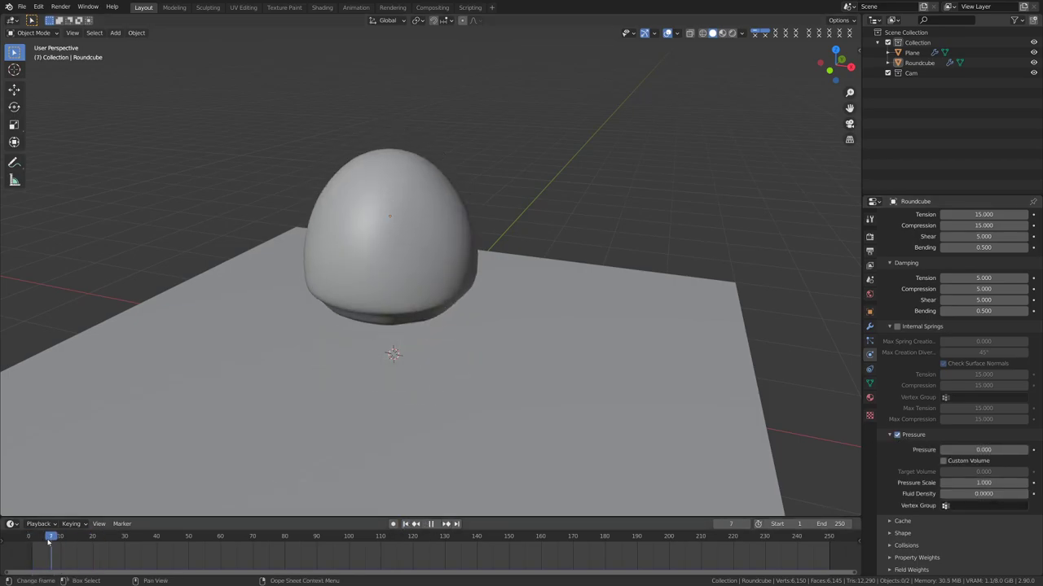
{"action": "key", "text": "Escape"}
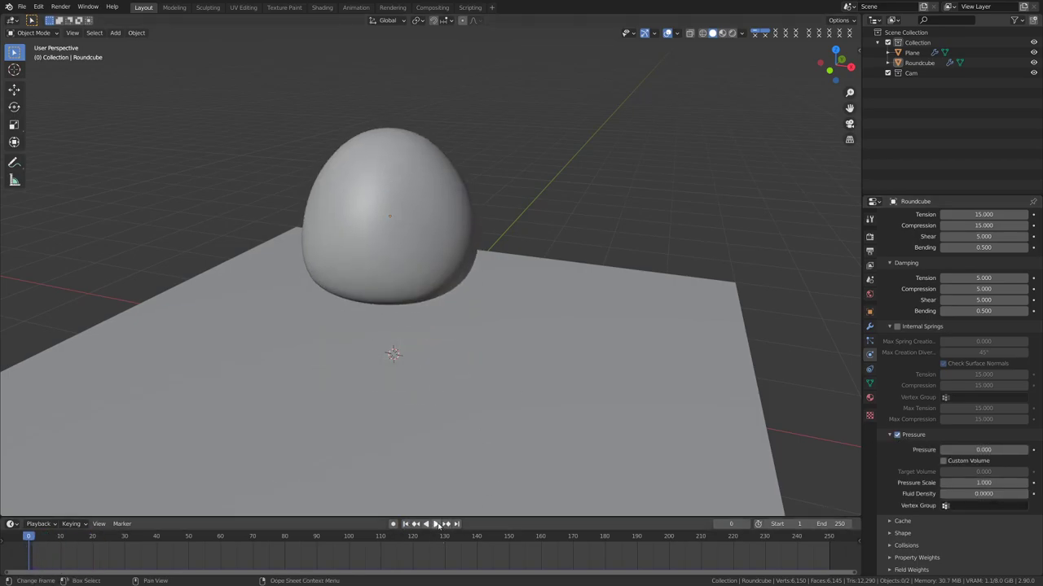
{"action": "left_click", "coordinate": [436, 524]}
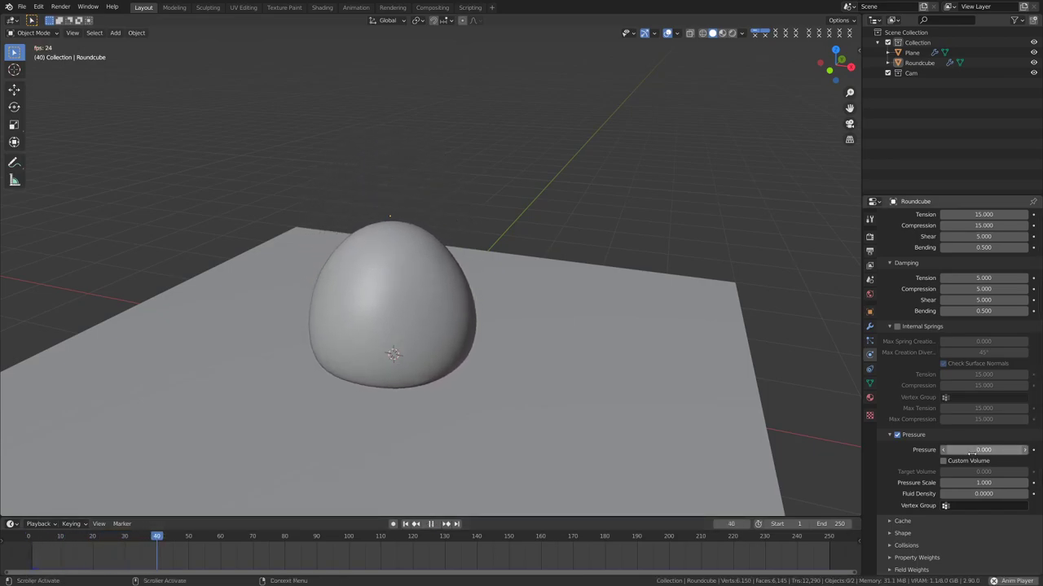
{"action": "key", "text": "space"}
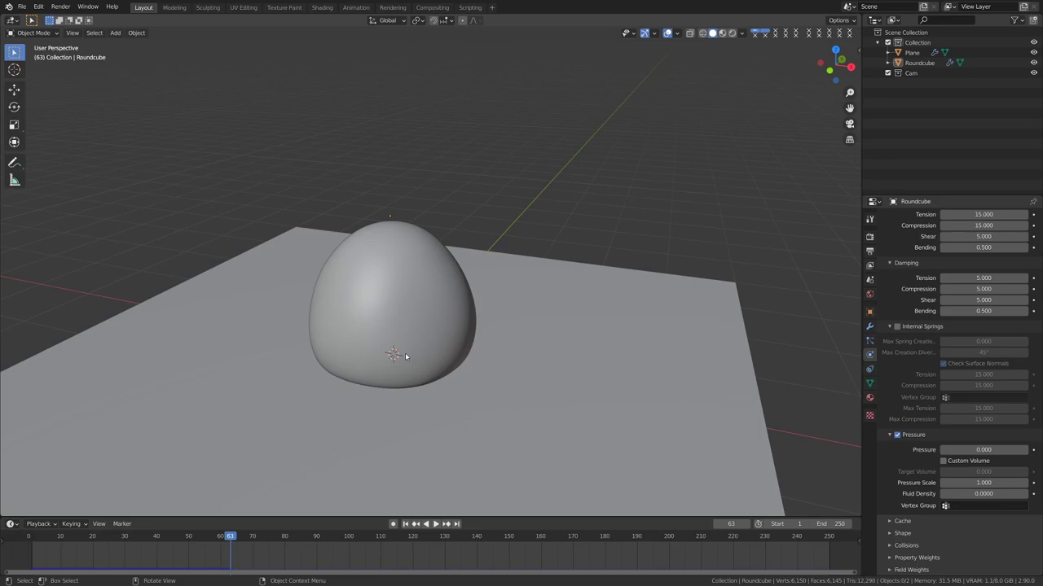
Set Pressure to 5 and replay the simulation to see the plumper egg.
{"action": "left_click", "coordinate": [986, 450]}
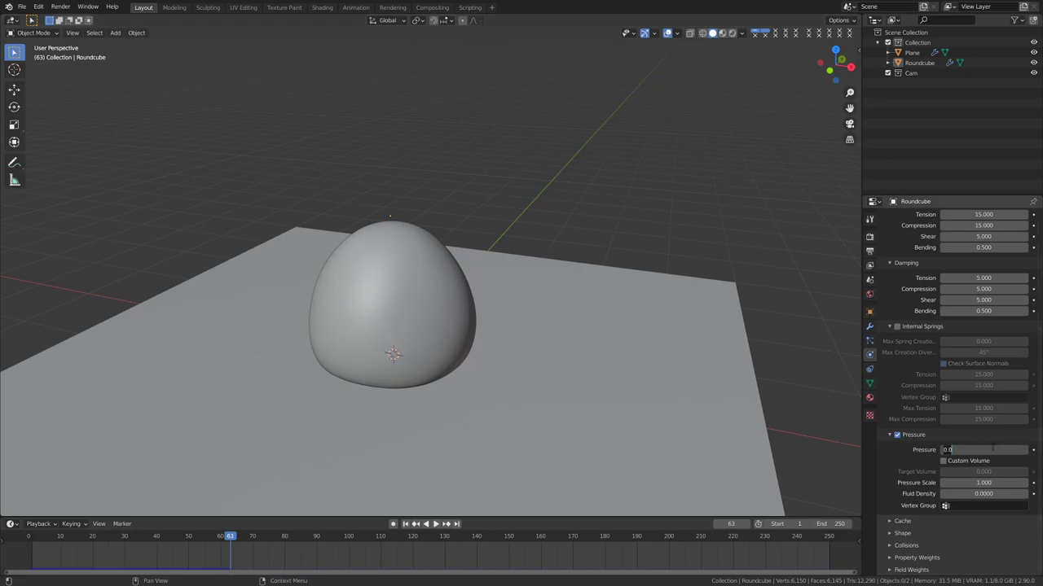
{"action": "key", "text": "Return"}
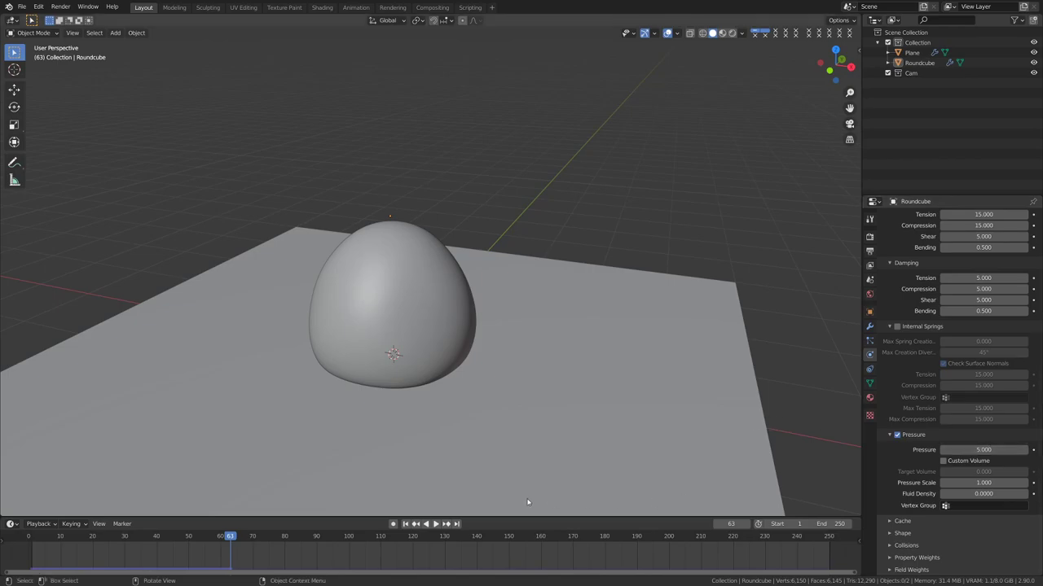
{"action": "key", "text": "shift+Left"}
{"action": "left_click", "coordinate": [434, 525]}
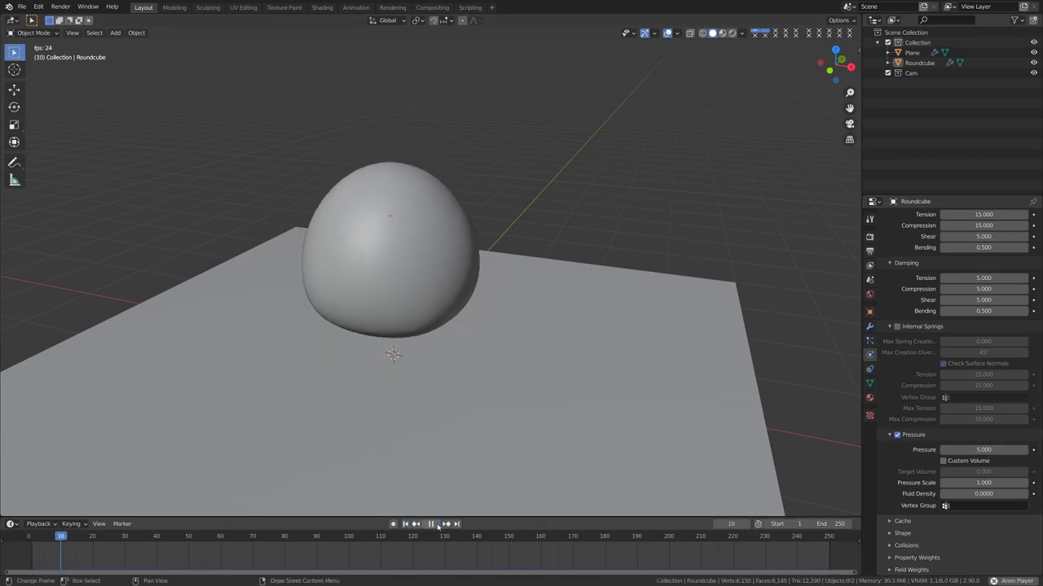
{"action": "left_click", "coordinate": [432, 525]}
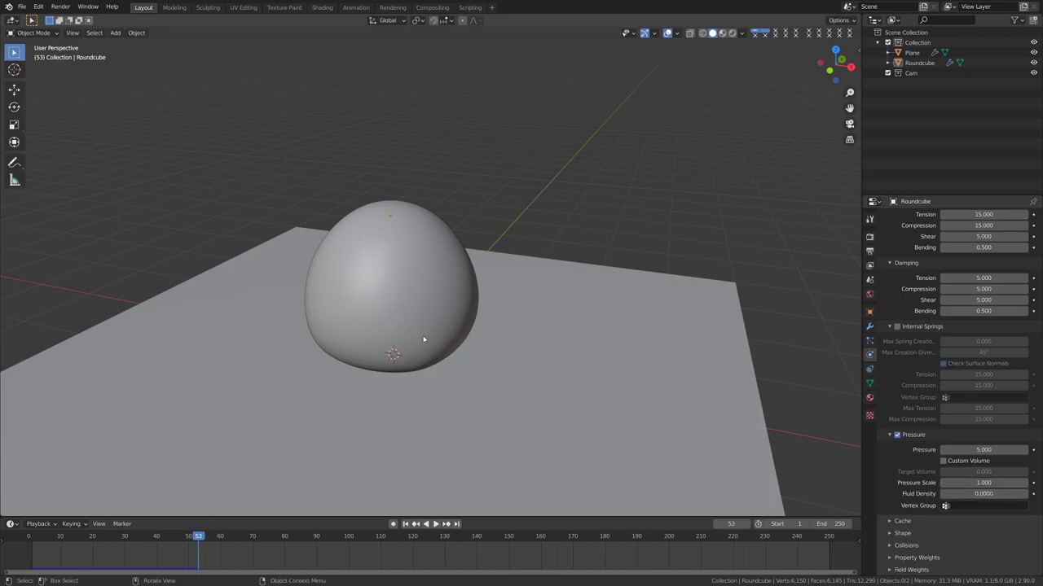
Raise cloth Pressure to 50 and replay the simulation.
{"action": "left_click", "coordinate": [975, 450]}
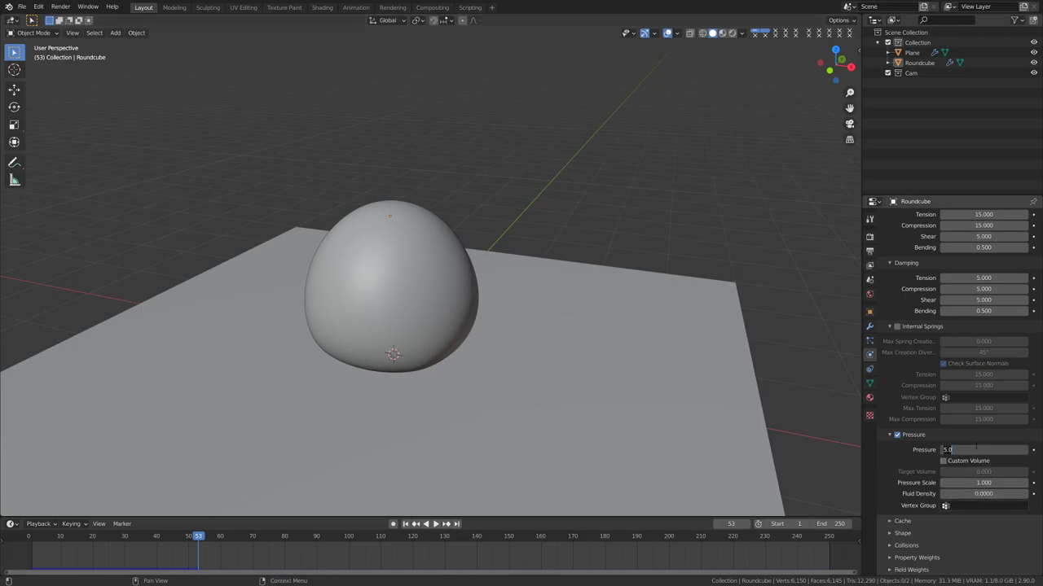
{"action": "type", "text": "50"}
{"action": "key", "text": "Return"}
{"action": "left_click", "coordinate": [406, 523]}
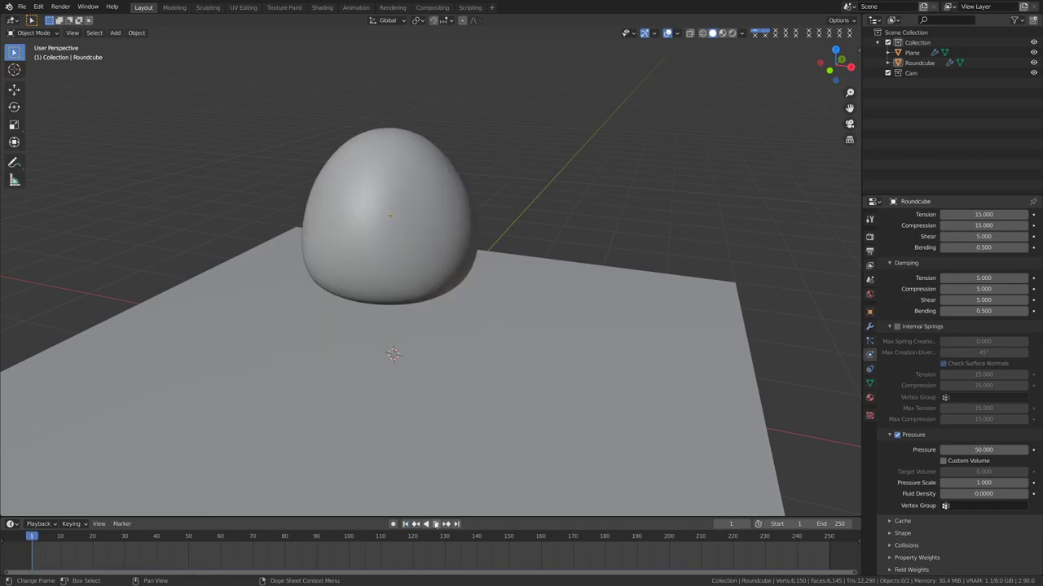
{"action": "left_click", "coordinate": [435, 524]}
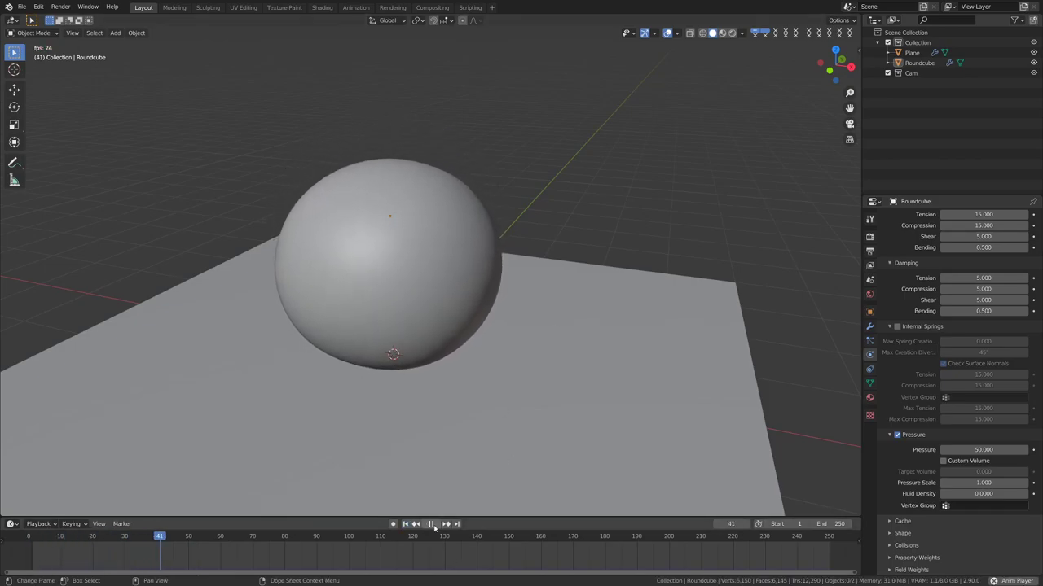
{"action": "left_click", "coordinate": [433, 524]}
Set Pressure Scale to 5 and replay the simulation.
{"action": "left_click", "coordinate": [973, 482]}
{"action": "type", "text": "5"}
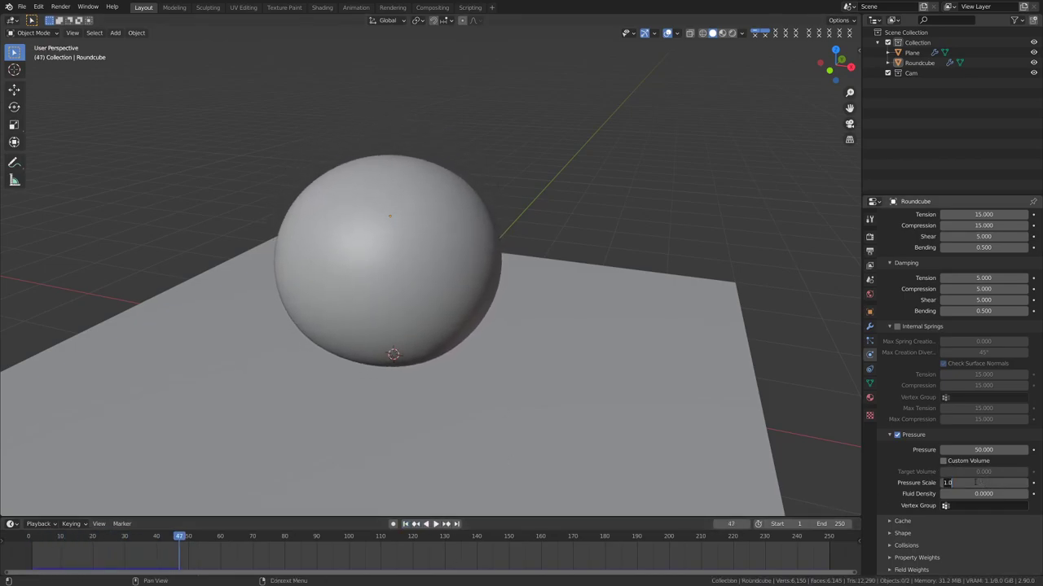
{"action": "key", "text": "Return"}
{"action": "left_click", "coordinate": [406, 524]}
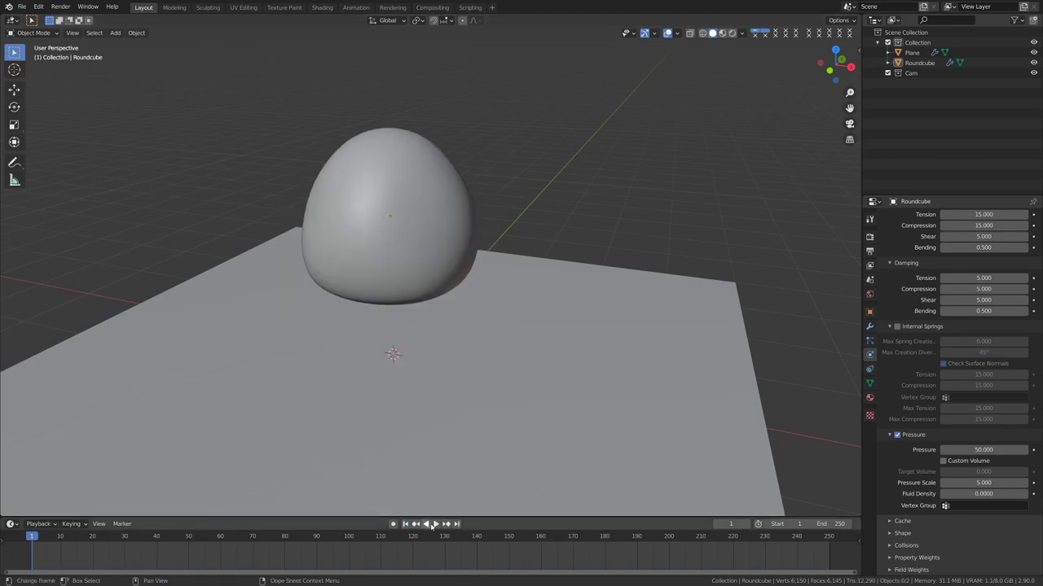
{"action": "left_click", "coordinate": [434, 524]}
{"action": "left_click", "coordinate": [432, 523]}
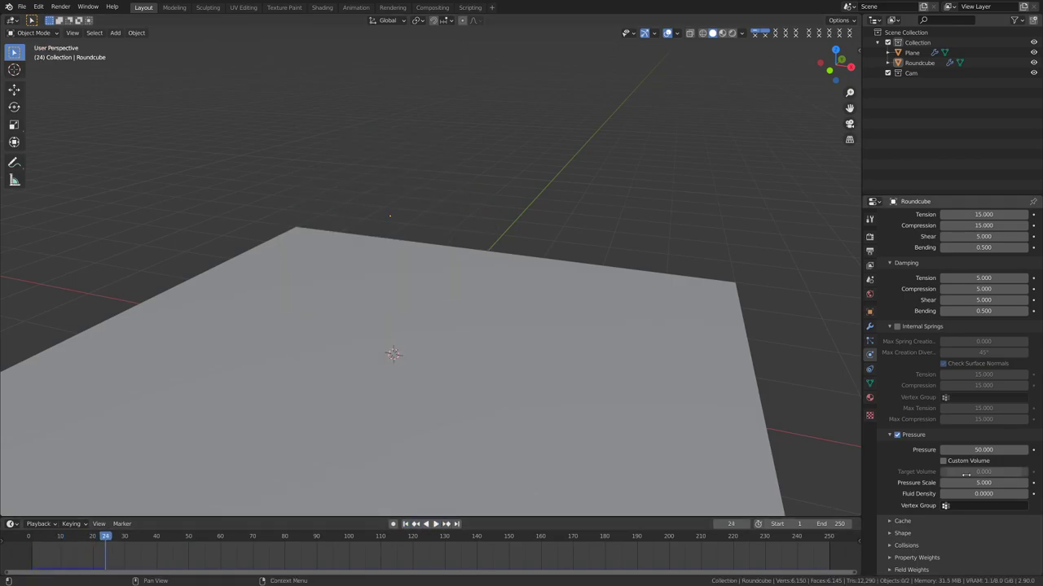
Change Pressure Scale to 1.25 and Pressure to 10.
{"action": "left_click", "coordinate": [974, 482]}
{"action": "type", "text": "1.25"}
{"action": "key", "text": "Return"}
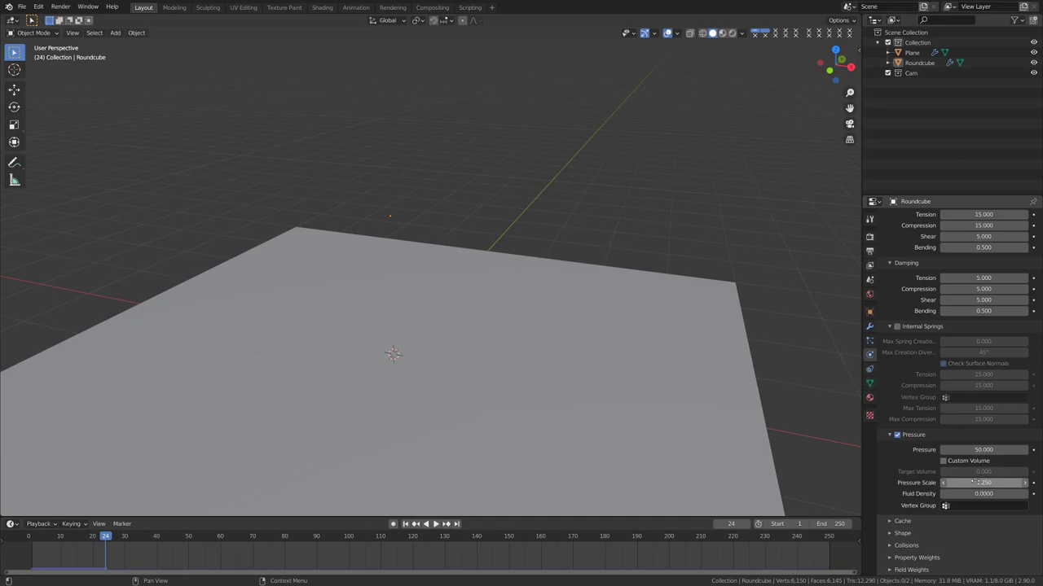
{"action": "left_click", "coordinate": [983, 450]}
{"action": "type", "text": "10"}
{"action": "key", "text": "Return"}
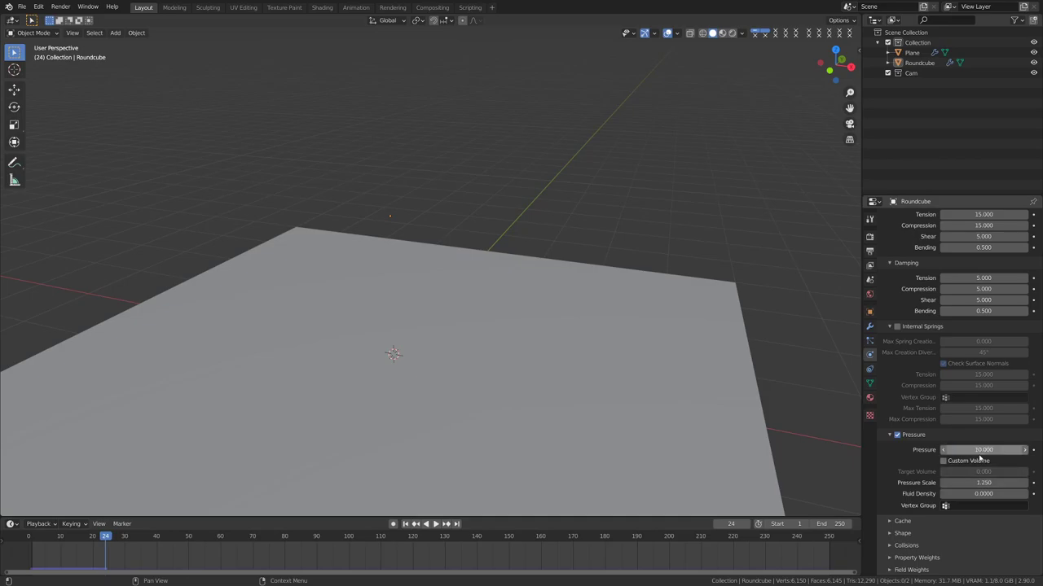
Set Pressure Scale back to 5 and replay at Pressure 10, inflating a sphere.
{"action": "left_click", "coordinate": [969, 483]}
{"action": "type", "text": "5"}
{"action": "key", "text": "Return"}
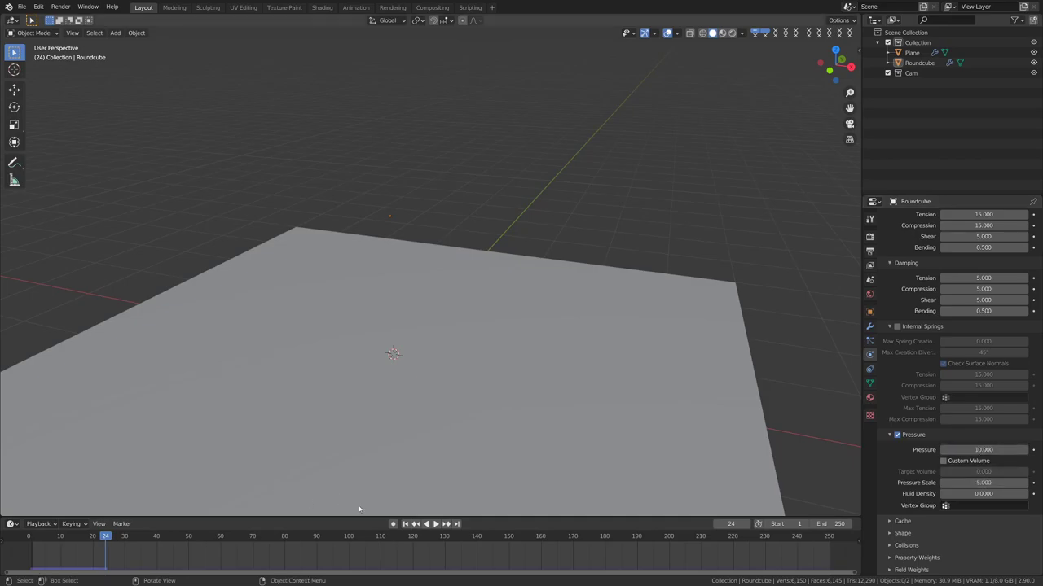
{"action": "left_click", "coordinate": [405, 524]}
{"action": "left_click", "coordinate": [433, 524]}
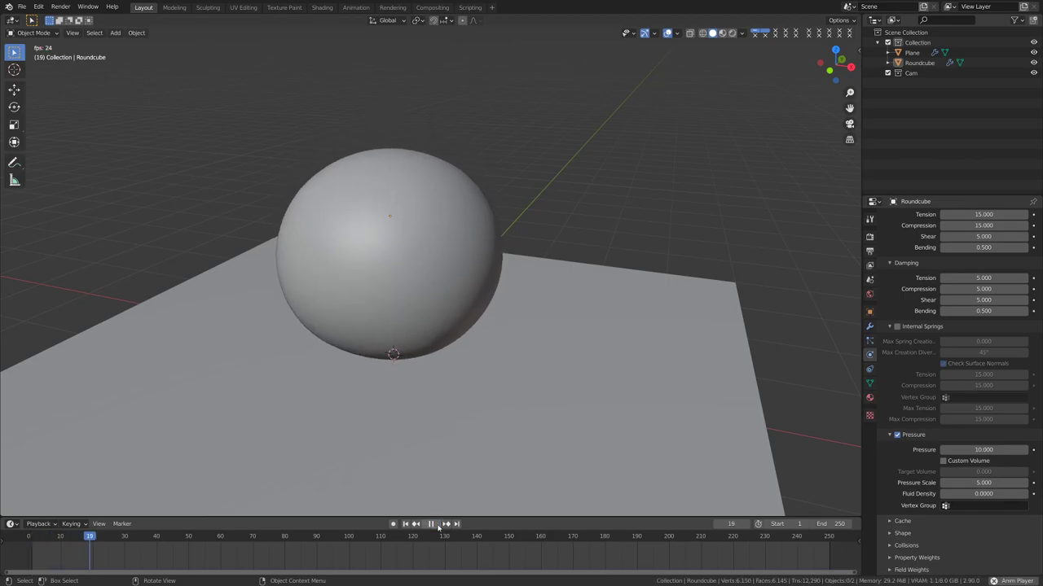
{"action": "left_click", "coordinate": [431, 523]}
{"action": "left_click", "coordinate": [965, 449]}
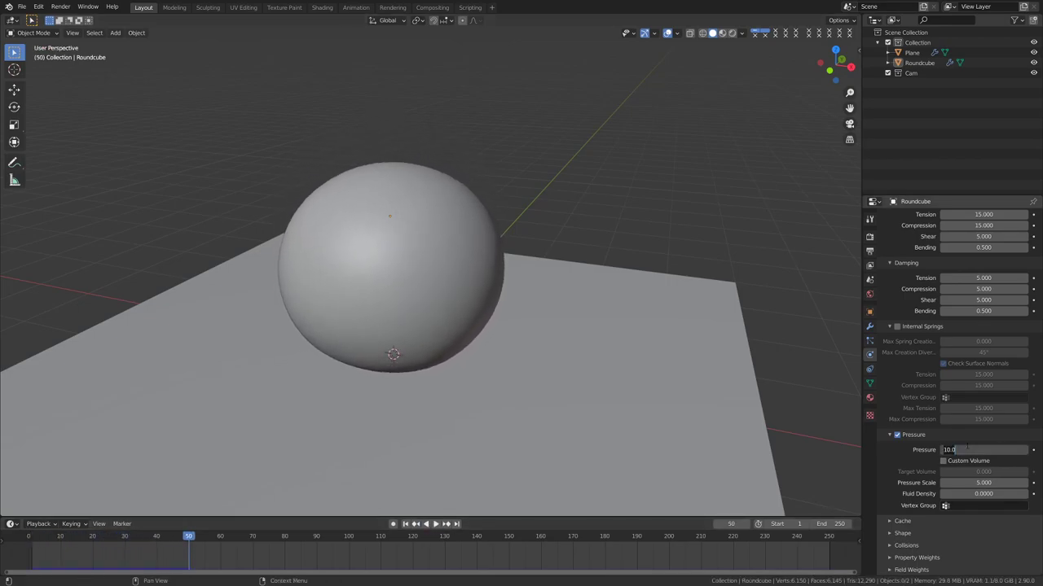
Set Pressure to 0 and Pressure Scale to 1, rewind to frame 1, and collapse Pressure.
{"action": "type", "text": "0"}
{"action": "key", "text": "Return"}
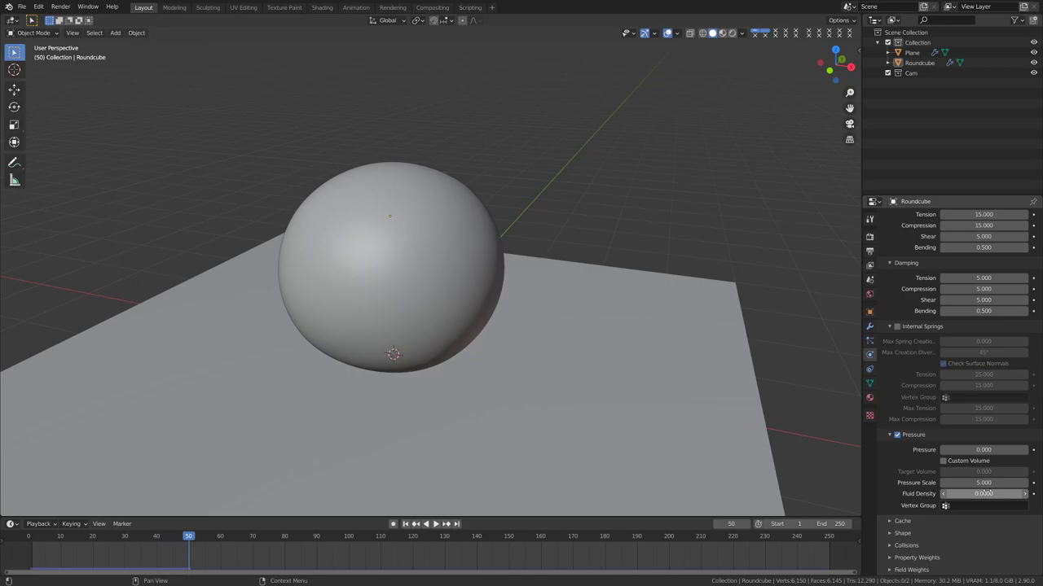
{"action": "left_click", "coordinate": [988, 483]}
{"action": "type", "text": "1"}
{"action": "key", "text": "Return"}
{"action": "left_click", "coordinate": [412, 525]}
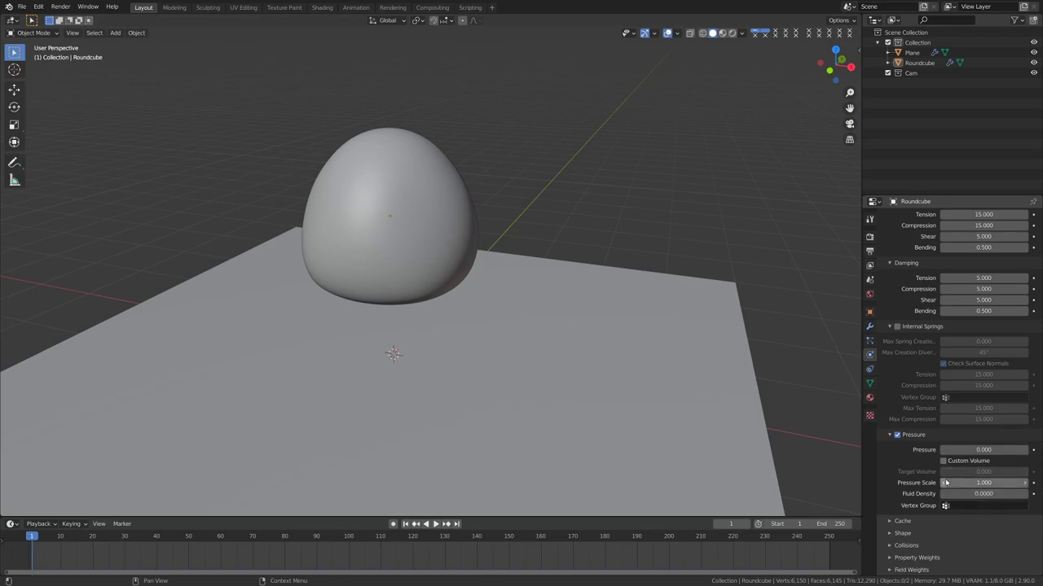
{"action": "left_click", "coordinate": [900, 434]}
Collapse Internal Springs and Physical Properties, and expand the Cache panel.
{"action": "left_click", "coordinate": [887, 402]}
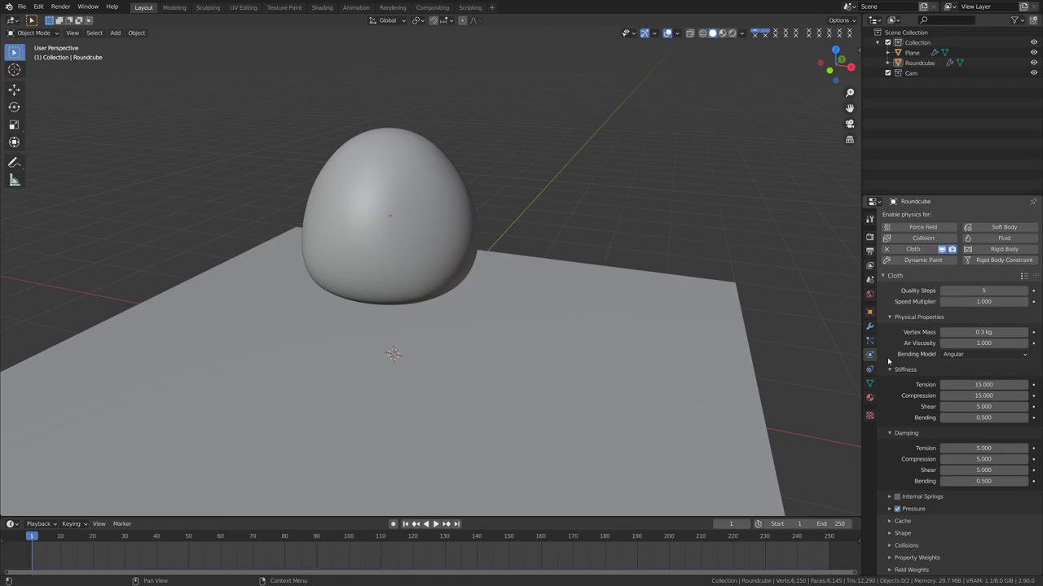
{"action": "left_click", "coordinate": [889, 316]}
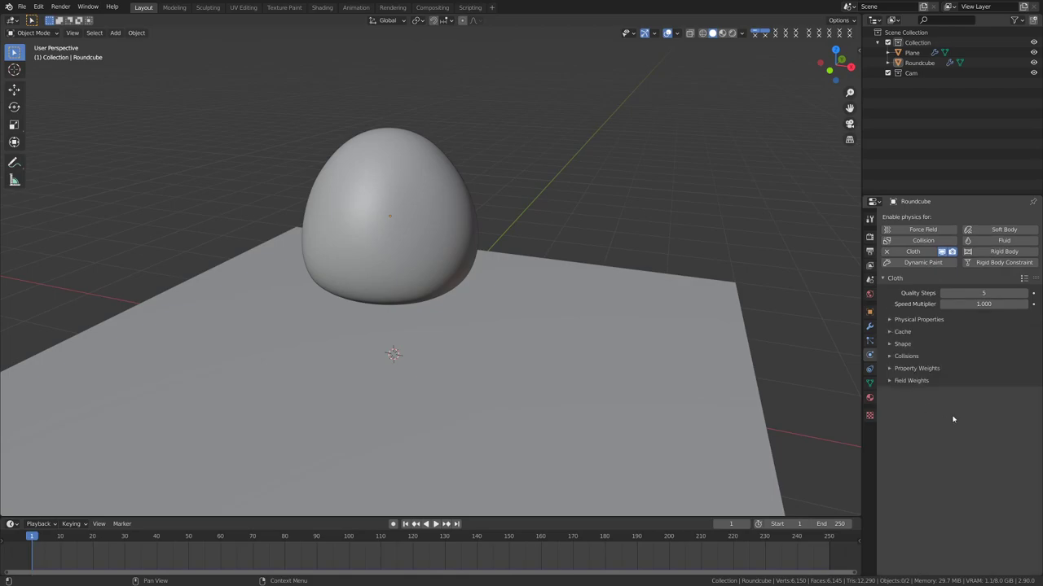
{"action": "left_click", "coordinate": [890, 333]}
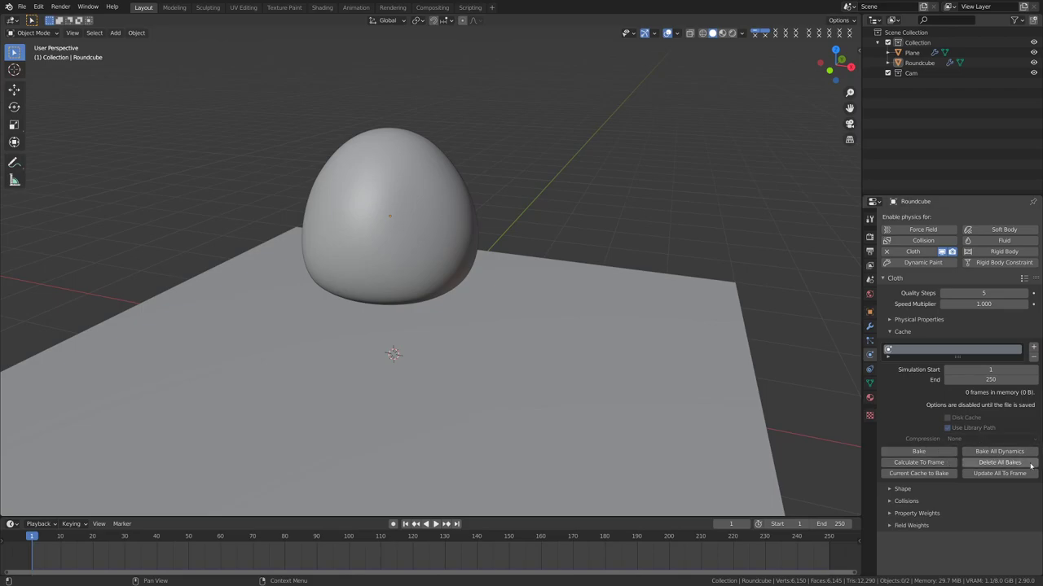
Play the blob's drop onto the plane twice, rewind to frame 1, and fold the Cloth panel.
{"action": "left_click", "coordinate": [435, 524]}
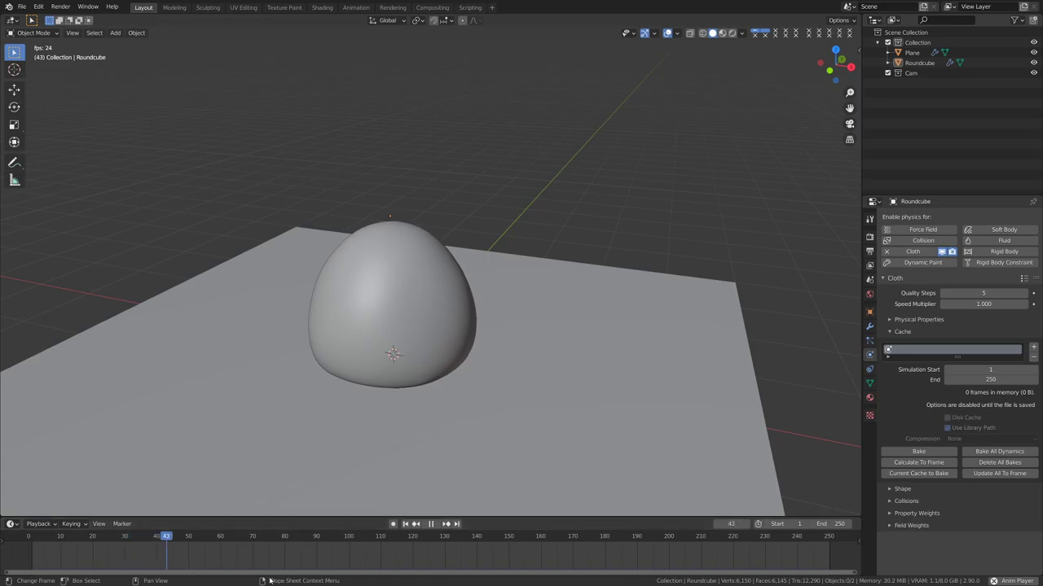
{"action": "key", "text": "Escape"}
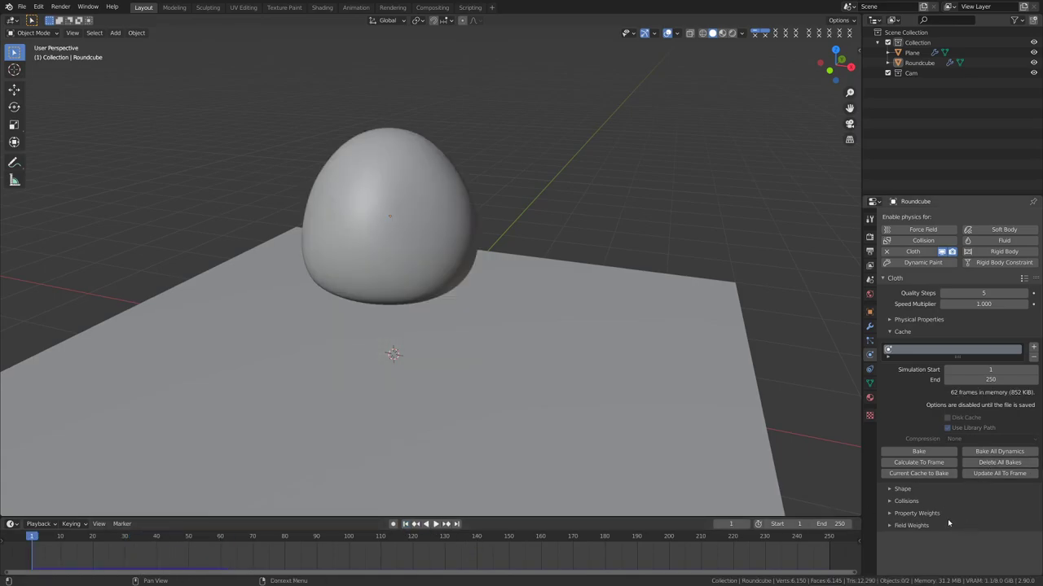
{"action": "left_click", "coordinate": [436, 523]}
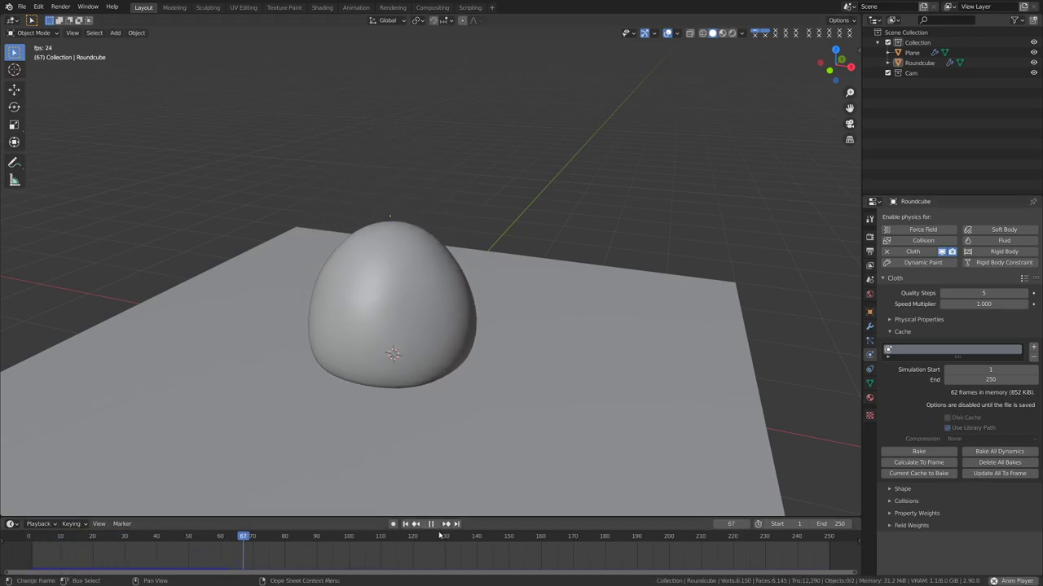
{"action": "left_click", "coordinate": [432, 524]}
{"action": "left_click", "coordinate": [408, 524]}
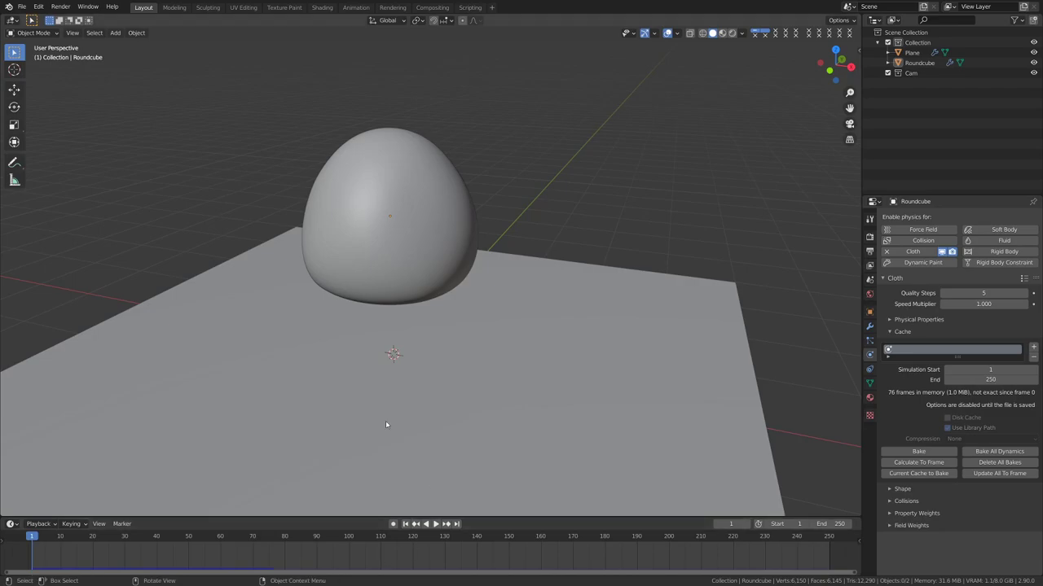
{"action": "left_click", "coordinate": [886, 278]}
Show the cloth Collisions panel instead of Cache, then replay and pause at frame 91.
{"action": "left_click", "coordinate": [884, 278]}
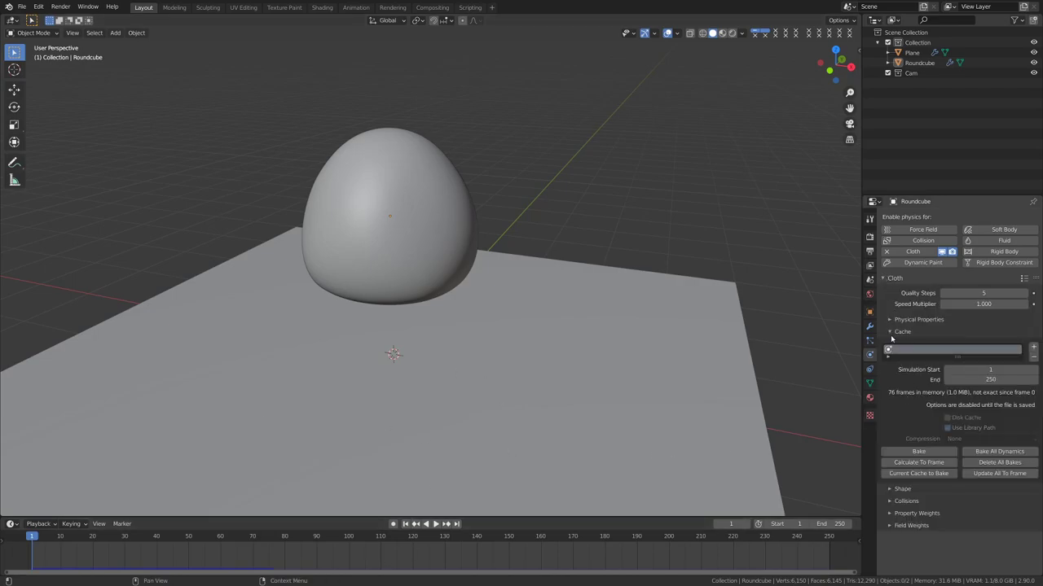
{"action": "left_click", "coordinate": [891, 332]}
{"action": "left_click", "coordinate": [891, 357]}
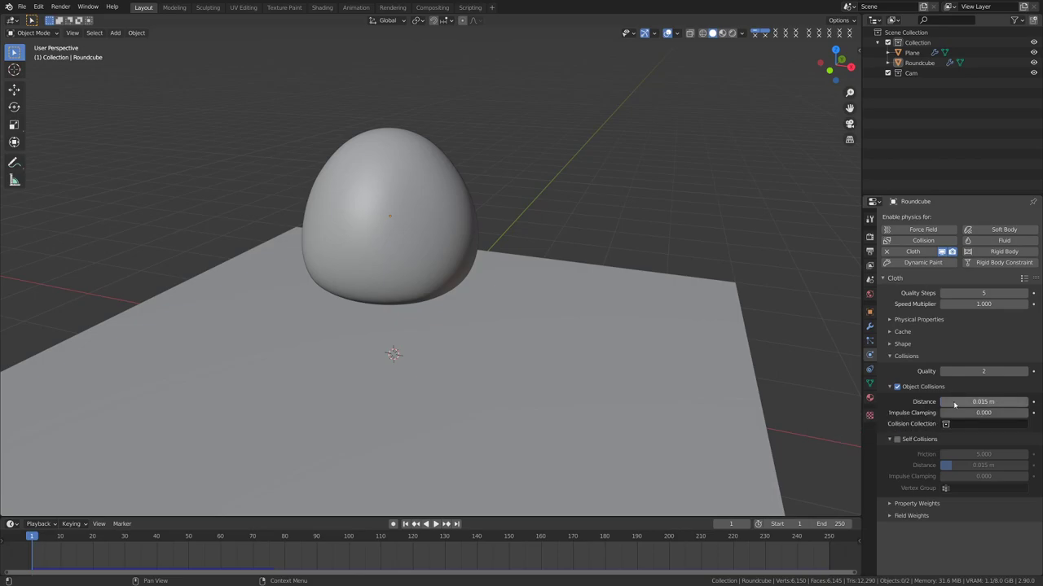
{"action": "middle_click_drag", "start_coordinate": [635, 412], "coordinate": [521, 440]}
{"action": "left_click", "coordinate": [436, 523]}
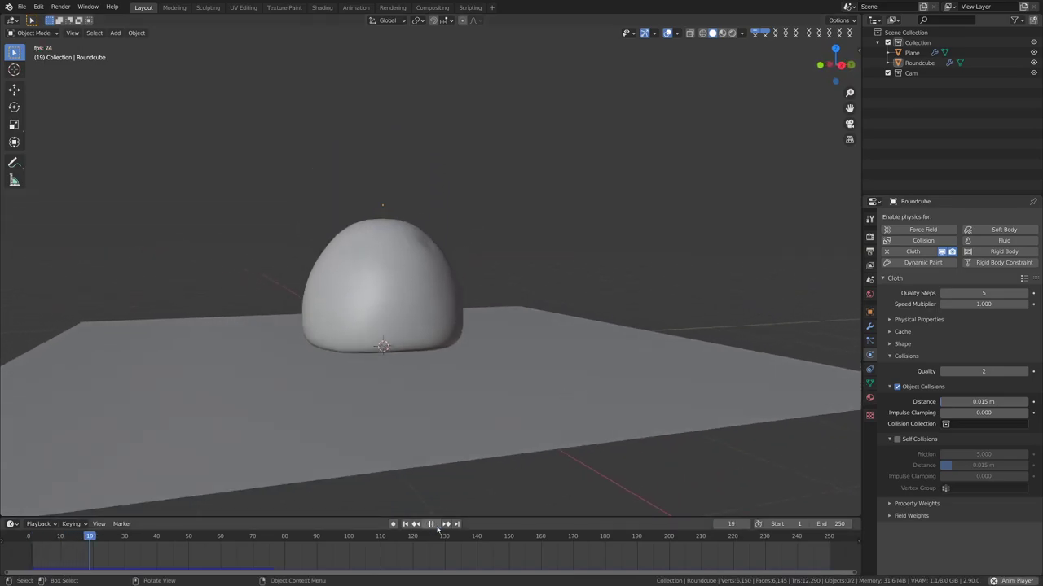
{"action": "middle_click_drag", "start_coordinate": [421, 405], "coordinate": [366, 358]}
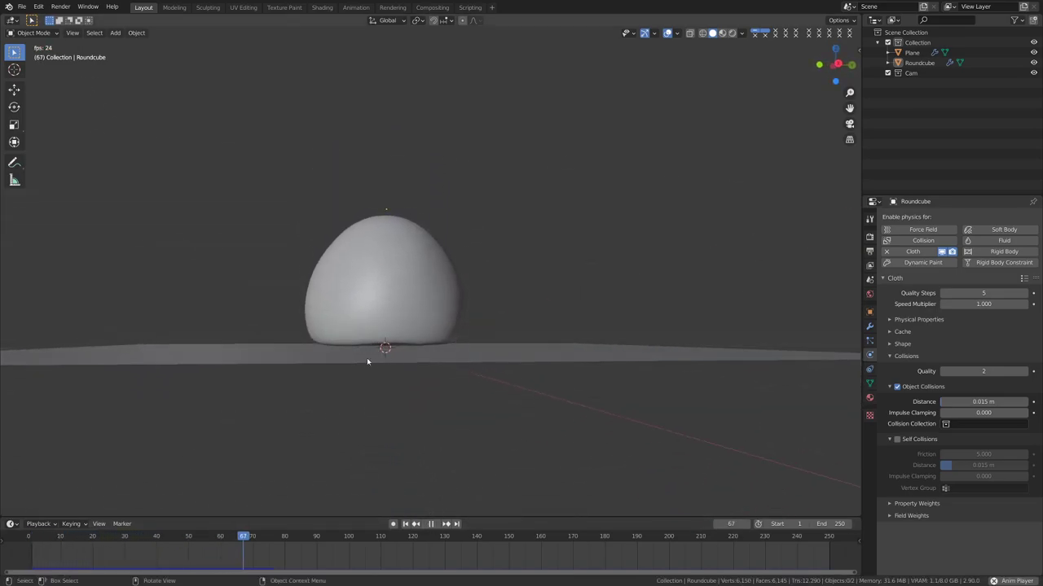
{"action": "left_click", "coordinate": [431, 524]}
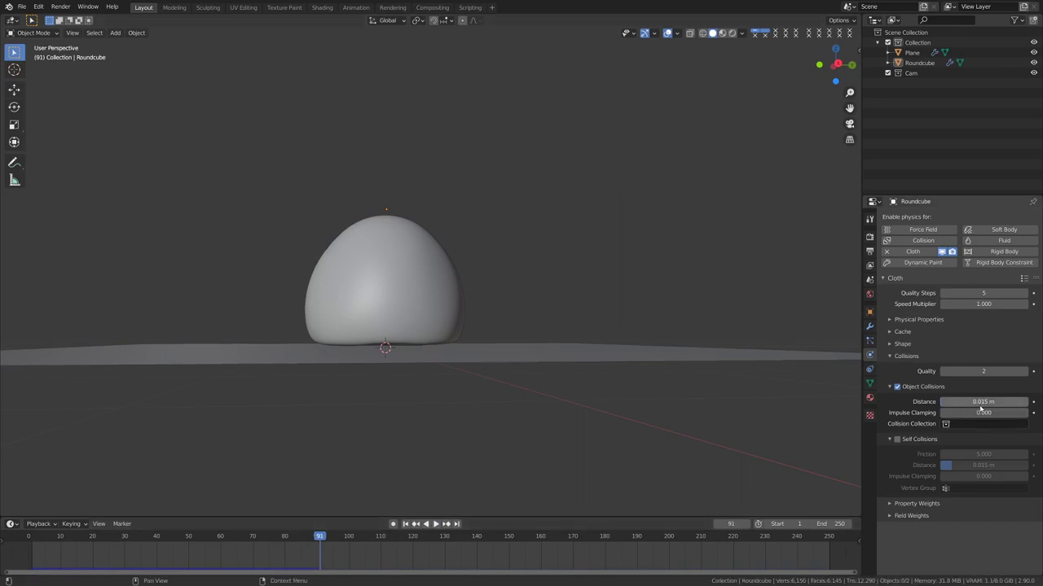
{"action": "middle_click_drag", "start_coordinate": [430, 312], "coordinate": [438, 354]}
{"action": "scroll", "coordinate": [438, 363], "scroll_direction": "down", "scroll_amount": 5}
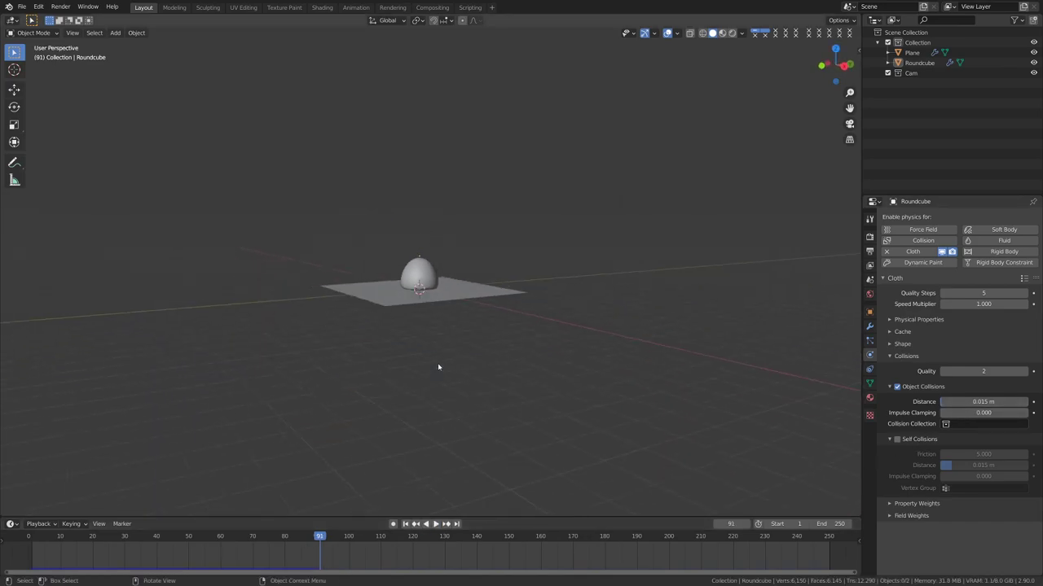
{"action": "scroll", "coordinate": [437, 367], "scroll_direction": "up", "scroll_amount": 8}
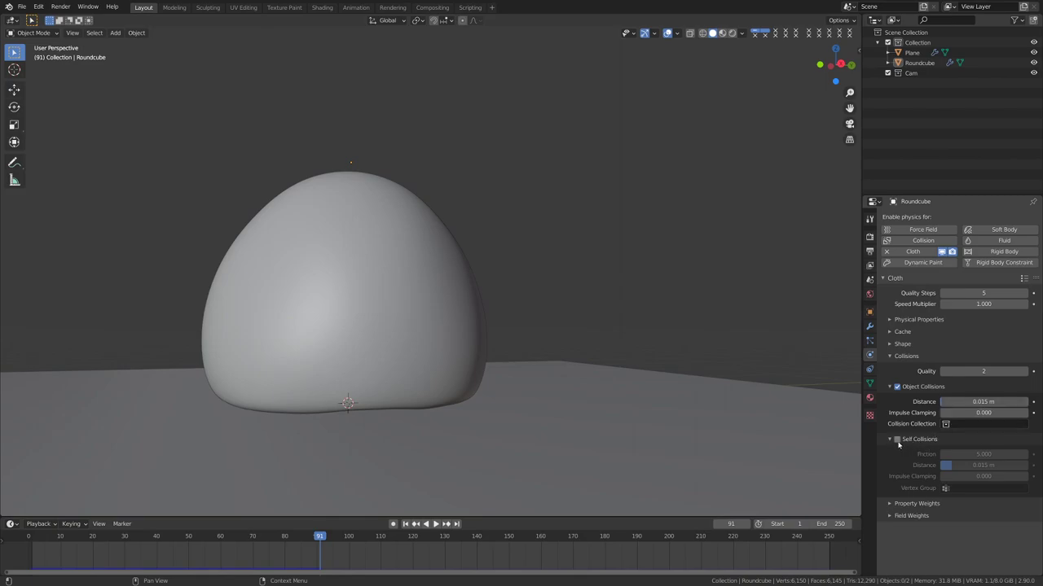
Enable Self Collisions and duplicate the blob's mesh 2.749 m up on Z in Edit Mode.
{"action": "left_click", "coordinate": [897, 440]}
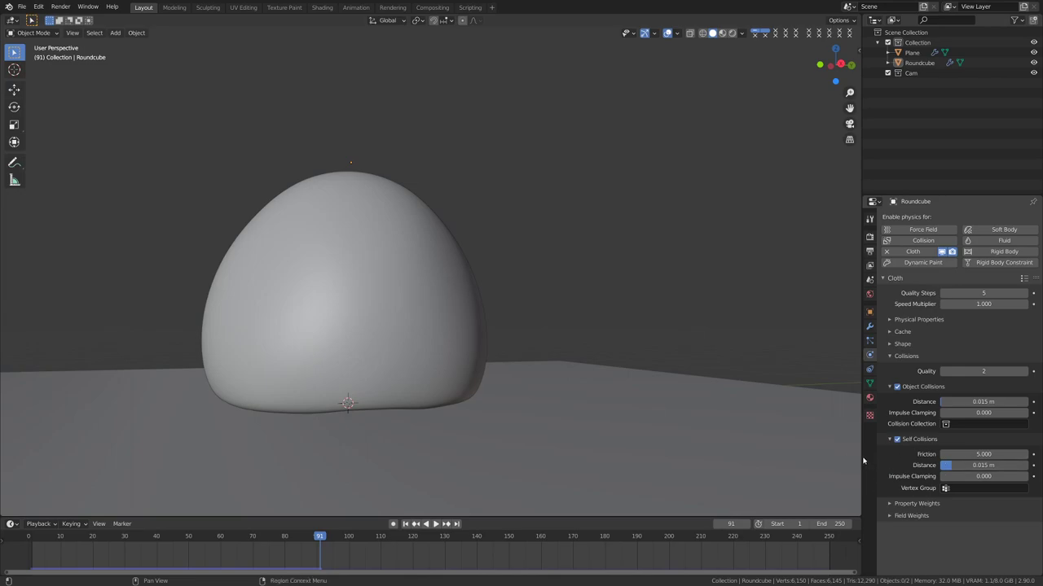
{"action": "scroll", "coordinate": [395, 332], "scroll_direction": "down", "scroll_amount": 3}
{"action": "middle_click_drag", "start_coordinate": [395, 332], "coordinate": [396, 340]}
{"action": "left_click", "coordinate": [396, 351]}
{"action": "key", "text": "Tab"}
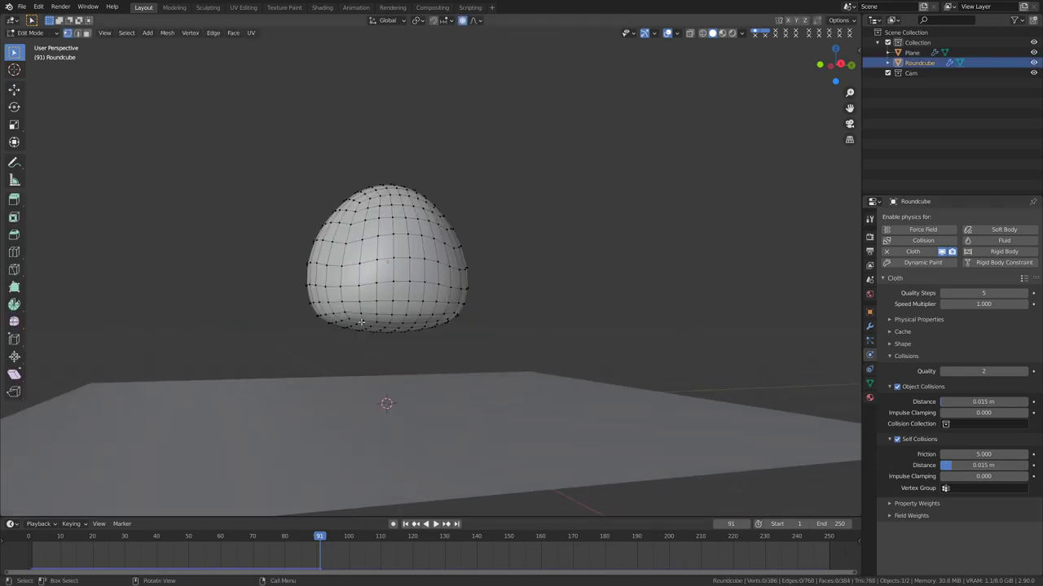
{"action": "key", "text": "shift+d"}
{"action": "key", "text": "z"}
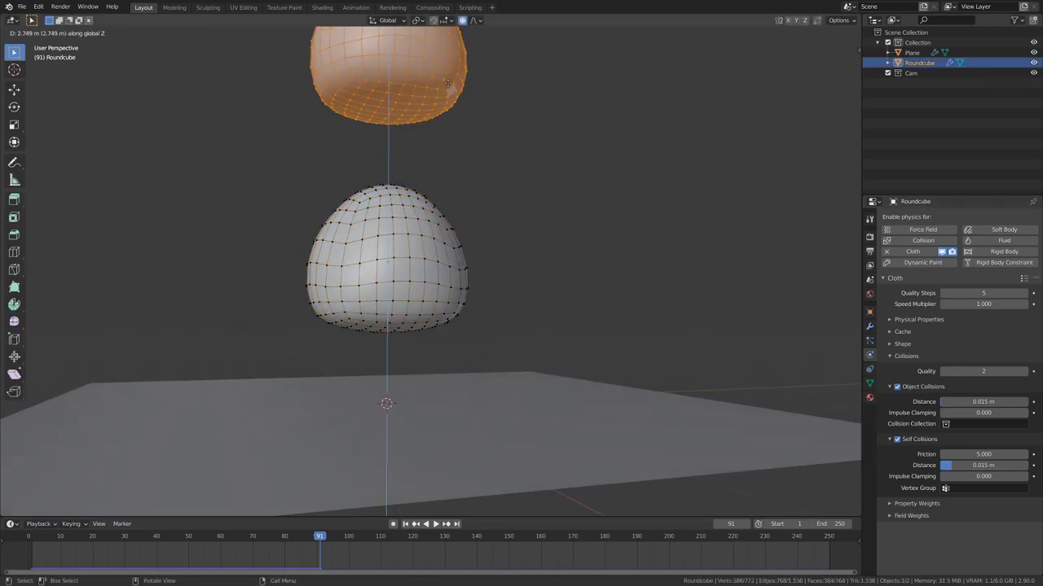
{"action": "left_click", "coordinate": [456, 184]}
{"action": "key", "text": "alt+a"}
{"action": "middle_click_drag", "start_coordinate": [456, 184], "coordinate": [475, 407]}
{"action": "key", "text": "Tab"}
Rewind to frame 1 and play the simulation so the two blobs land stacked.
{"action": "key", "text": "shift+Left"}
{"action": "scroll", "coordinate": [442, 461], "scroll_direction": "up", "scroll_amount": 2}
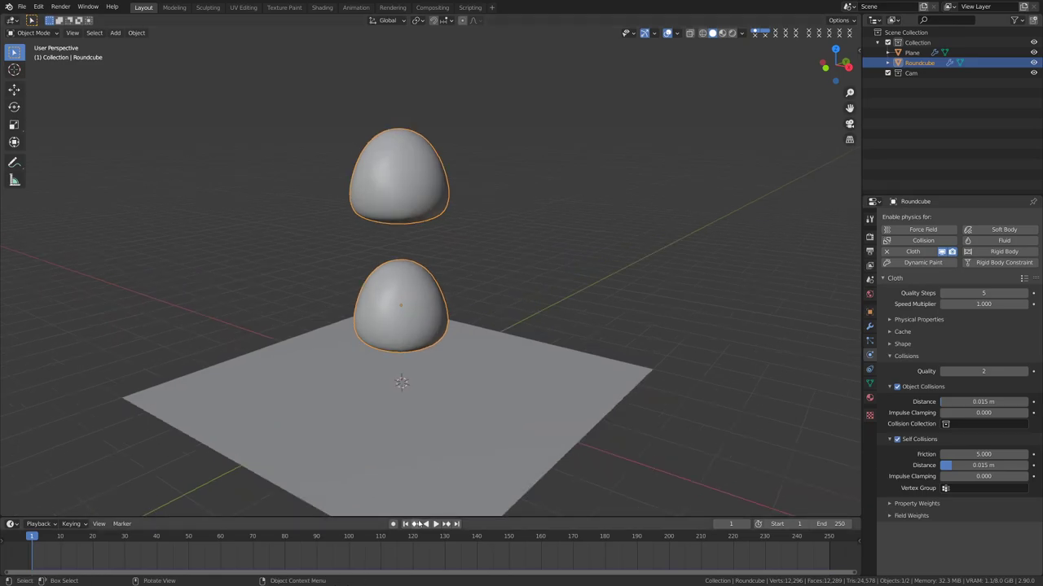
{"action": "left_click", "coordinate": [436, 524]}
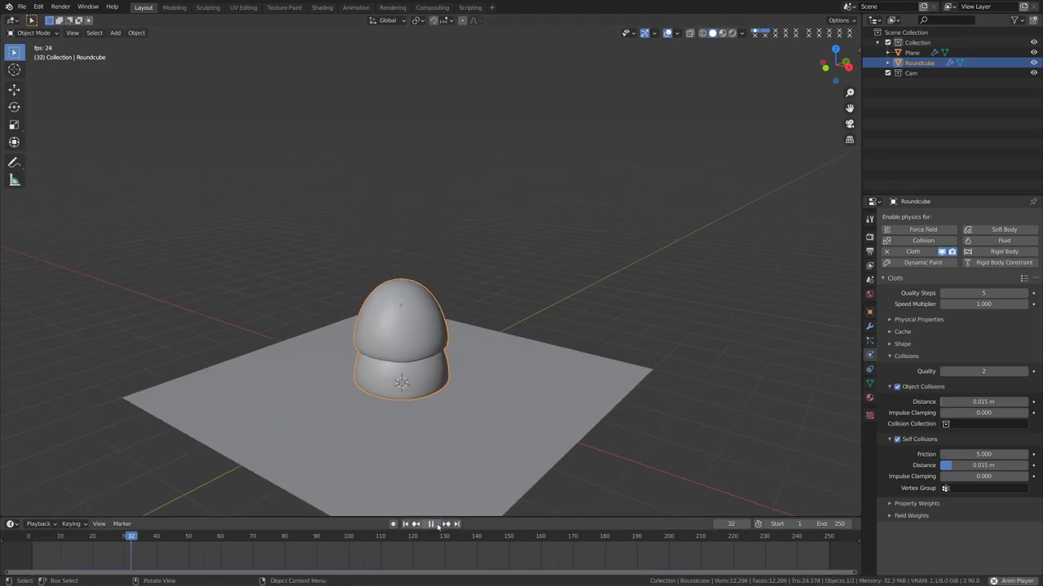
{"action": "middle_click_drag", "start_coordinate": [437, 525], "coordinate": [434, 412]}
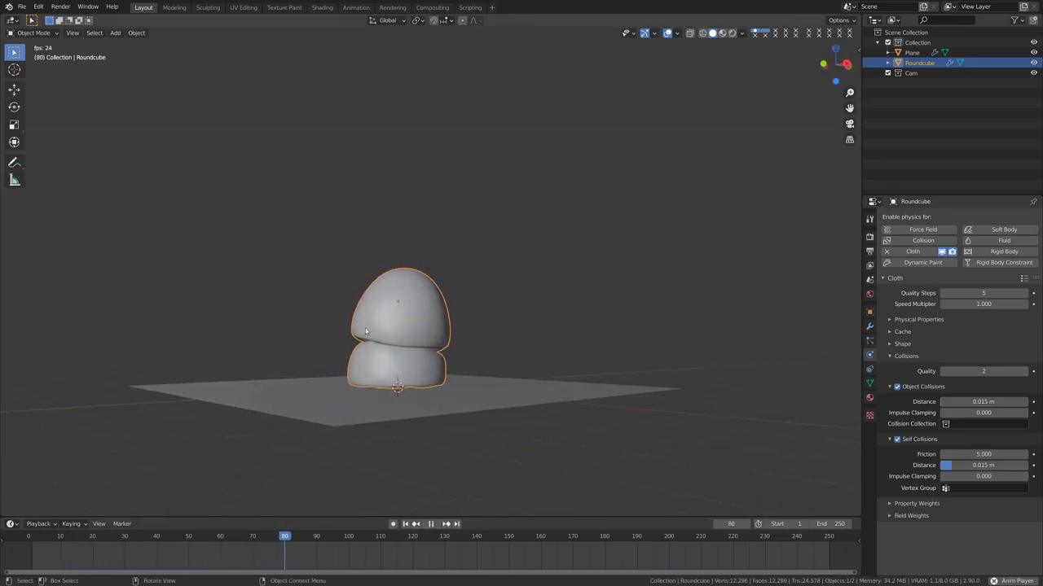
{"action": "left_click", "coordinate": [431, 523]}
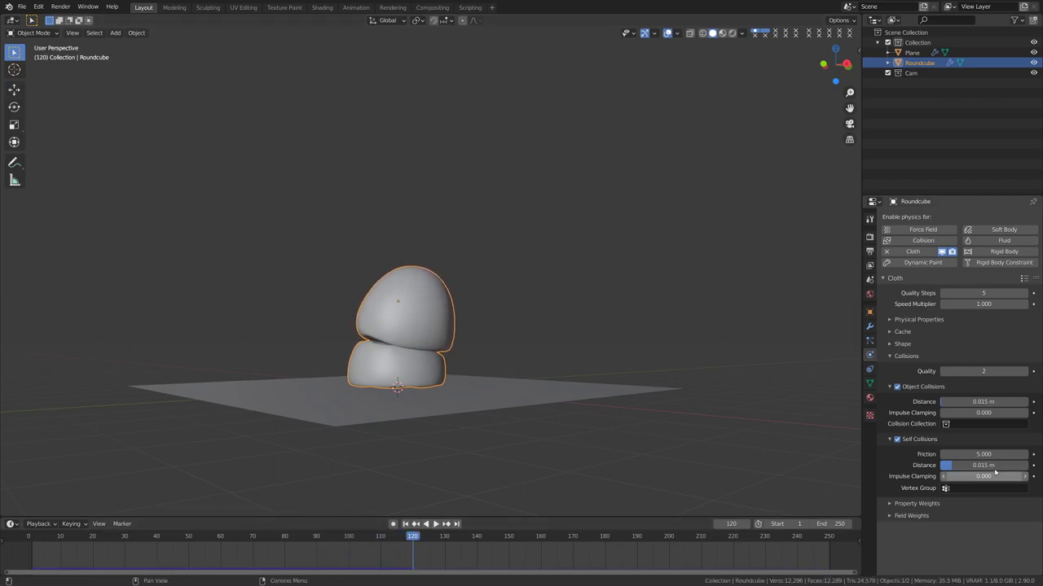
Turn off Self and Object Collisions, show Property Weights, and rewind to frame 1.
{"action": "left_click", "coordinate": [897, 439]}
{"action": "left_click", "coordinate": [897, 388]}
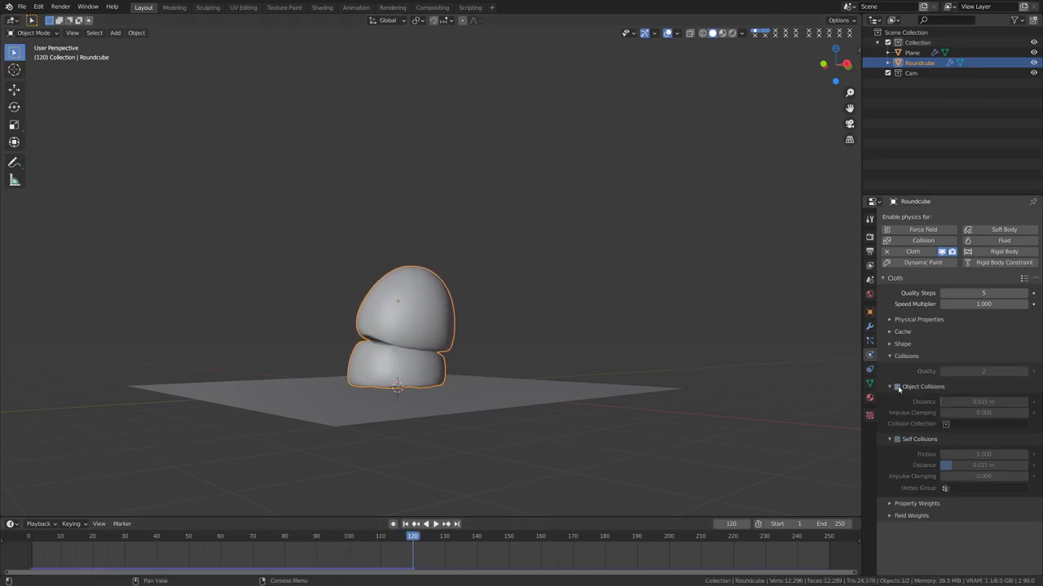
{"action": "left_click", "coordinate": [890, 356]}
{"action": "left_click", "coordinate": [890, 368]}
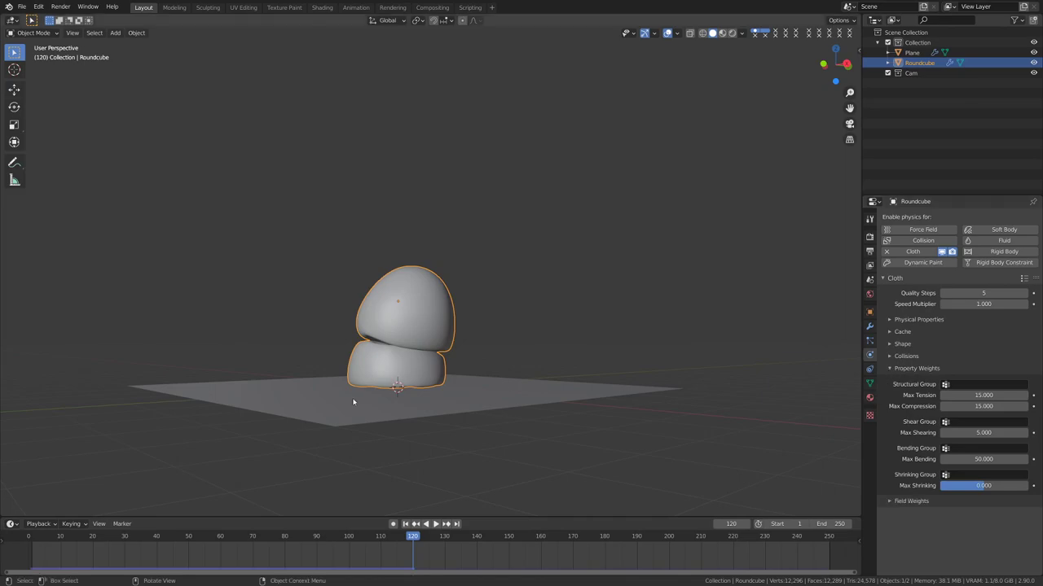
{"action": "middle_click_drag", "start_coordinate": [354, 400], "coordinate": [408, 410]}
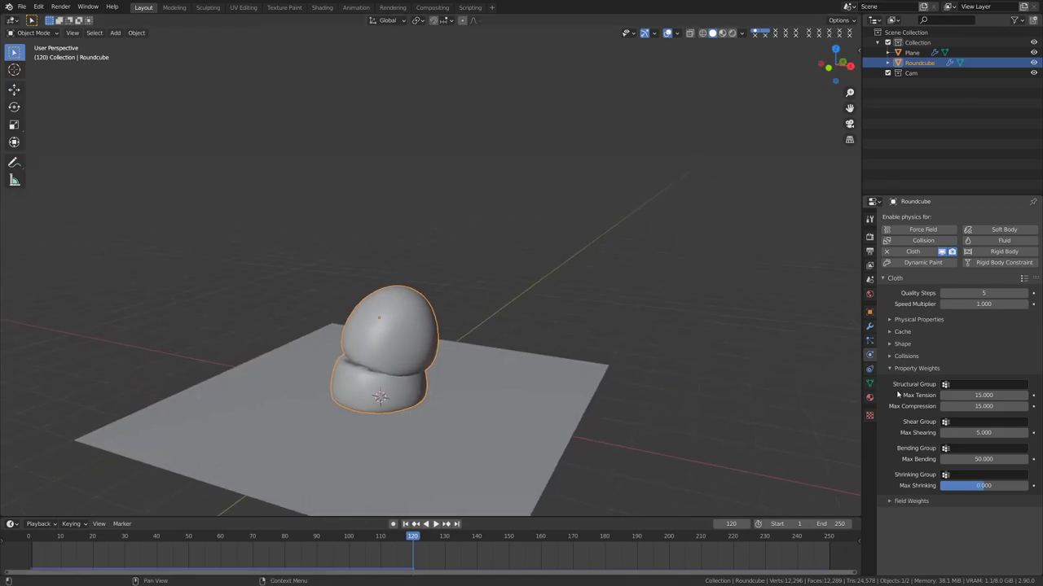
{"action": "left_click", "coordinate": [405, 523]}
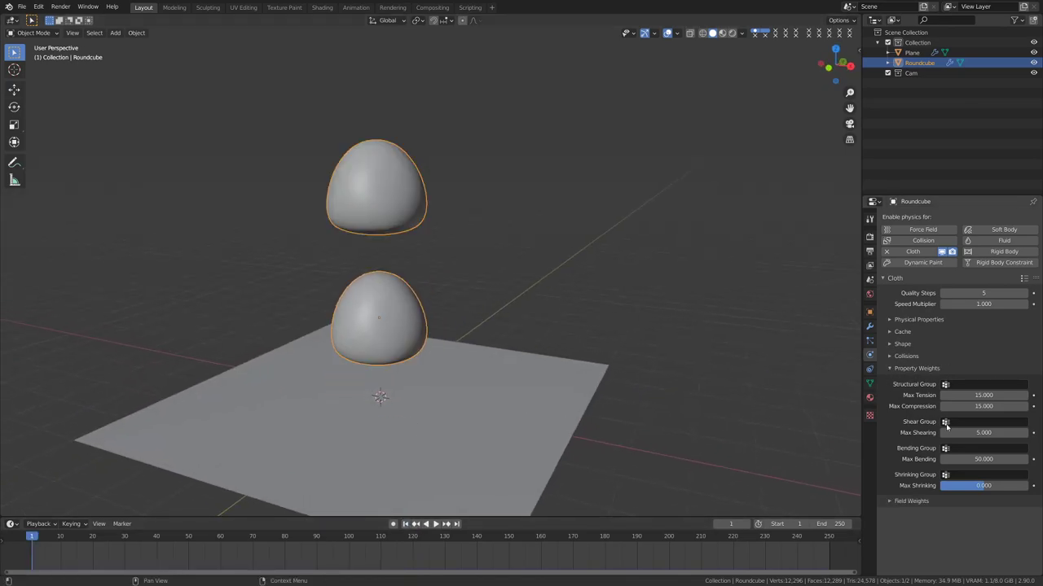
Expand the cloth Physical Properties and its Pressure subpanel.
{"action": "left_click", "coordinate": [890, 319]}
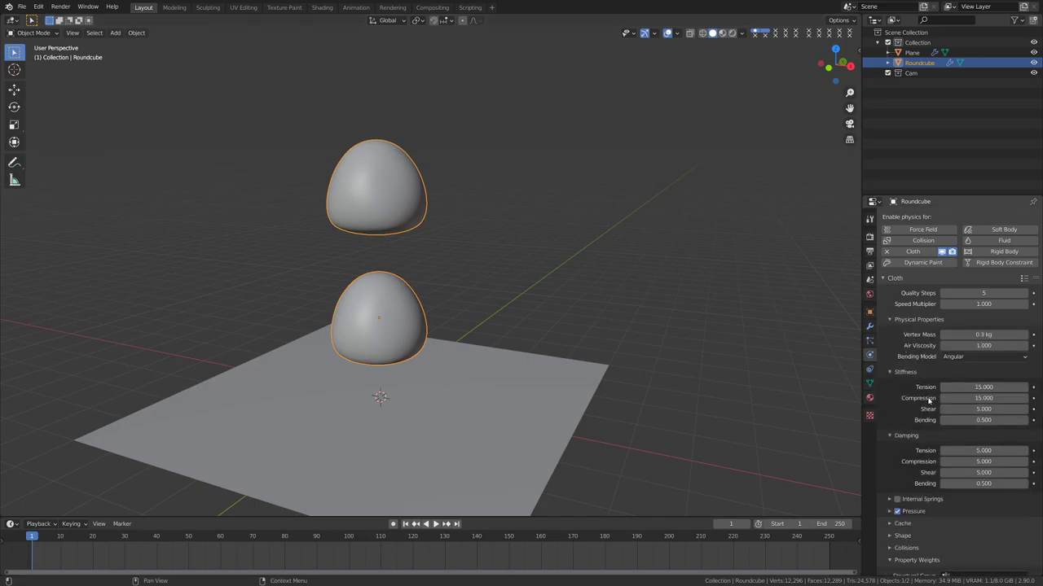
{"action": "left_click", "coordinate": [891, 512]}
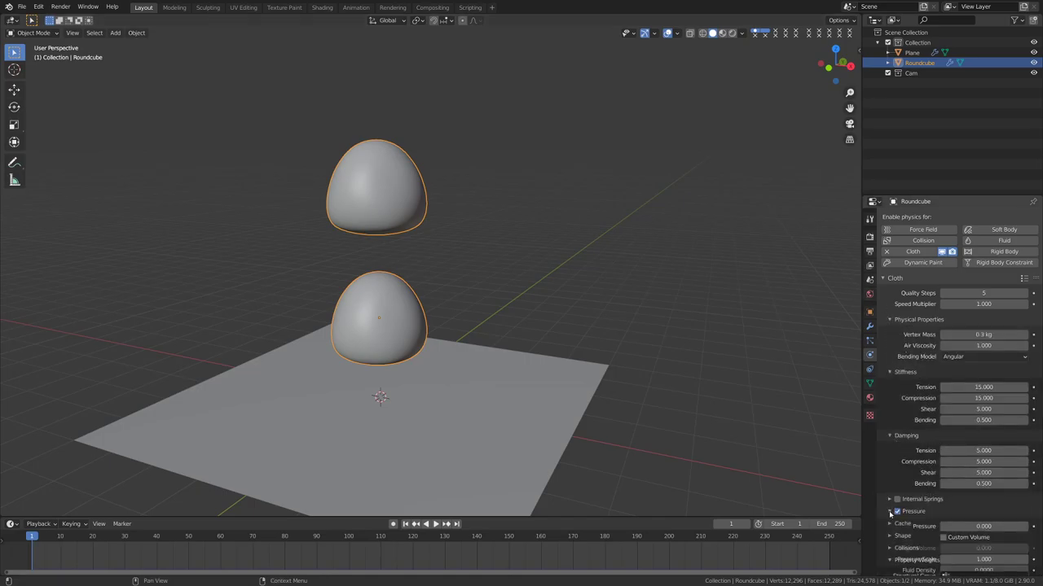
{"action": "scroll", "coordinate": [950, 530], "scroll_direction": "down", "scroll_amount": 2}
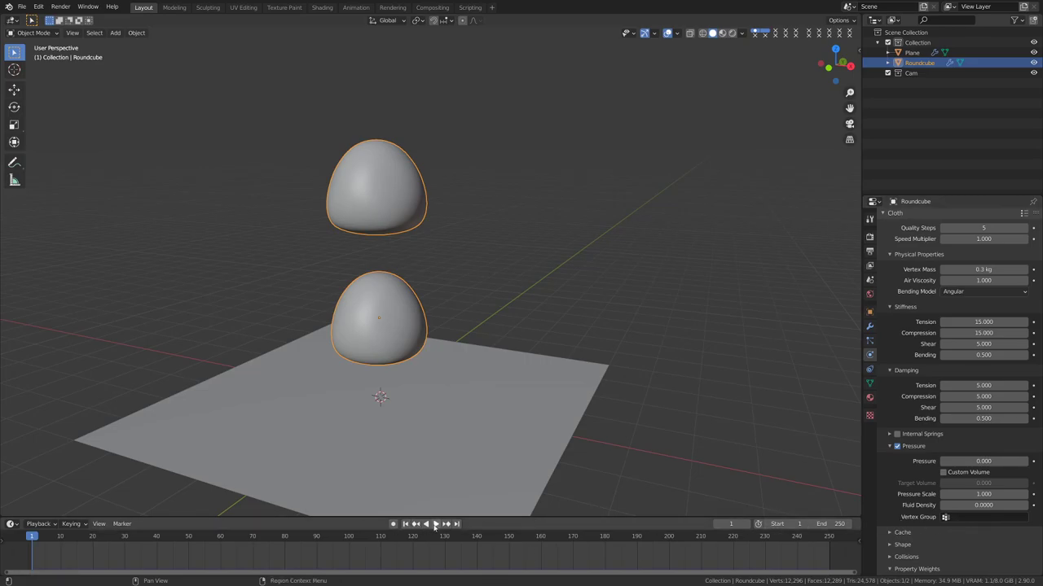
{"action": "middle_click_drag", "start_coordinate": [376, 356], "coordinate": [415, 354]}
In front view, select the upper blob with L and assign it to new vertex group Balloon.
{"action": "key", "text": "KP_1"}
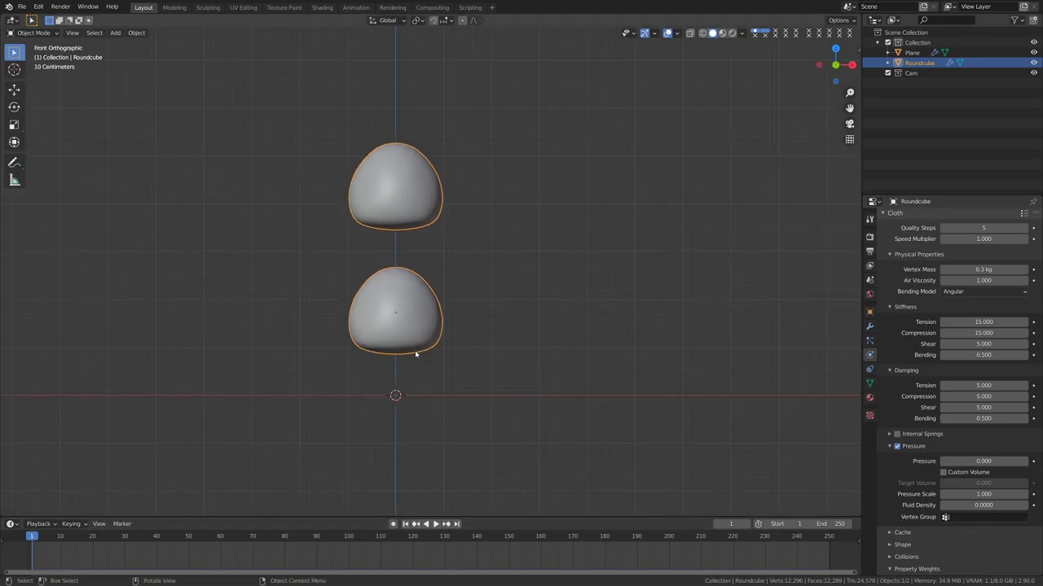
{"action": "key", "text": "ctrl+Tab"}
{"action": "left_click", "coordinate": [443, 347]}
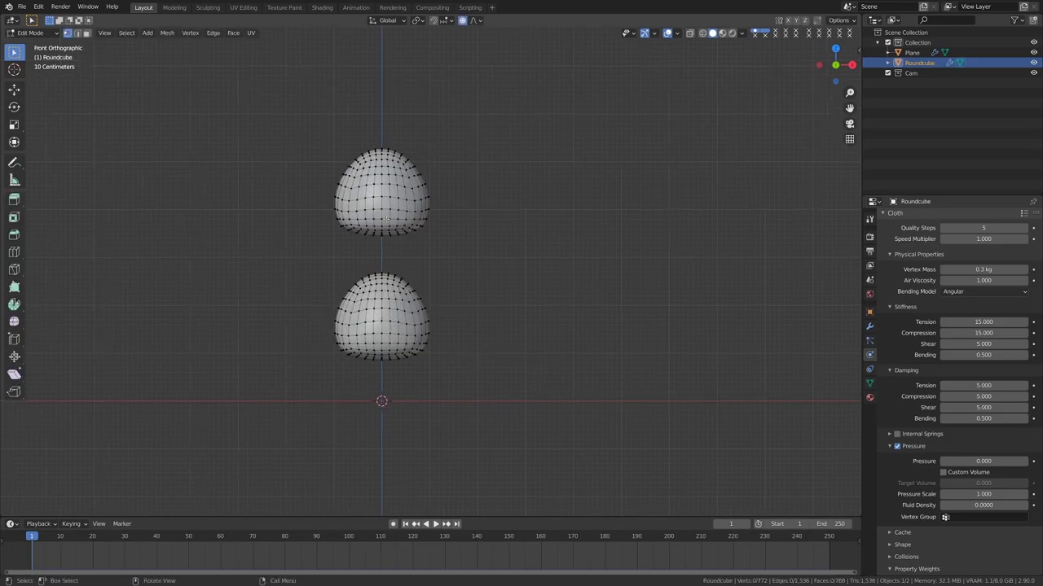
{"action": "key", "text": "l"}
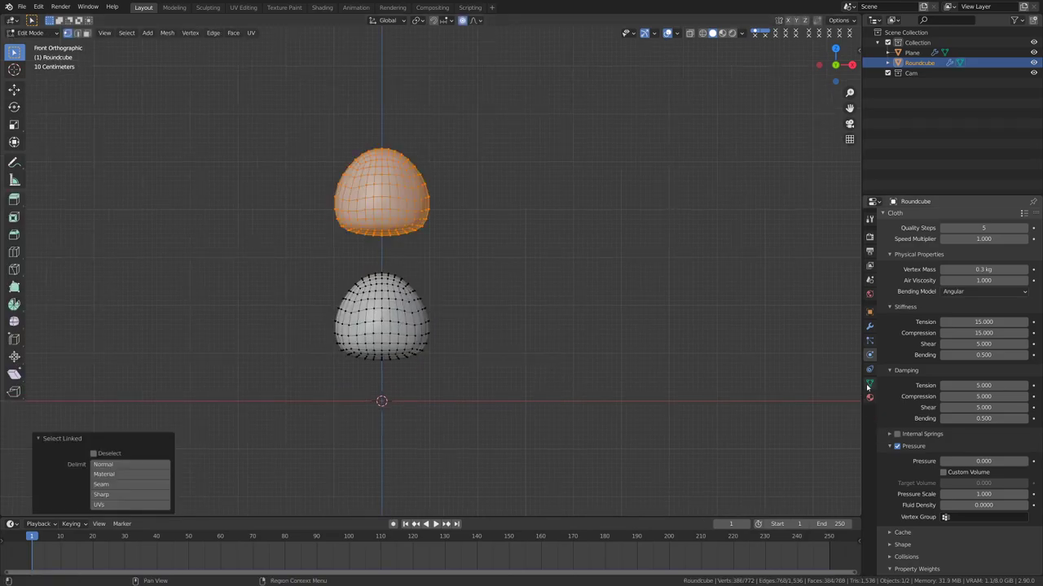
{"action": "left_click", "coordinate": [869, 383]}
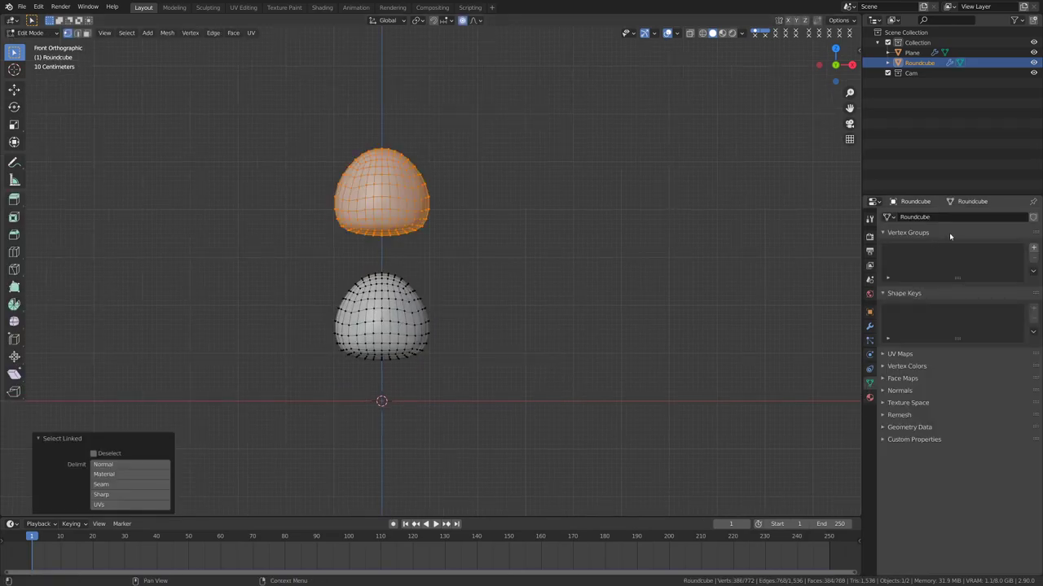
{"action": "left_click", "coordinate": [1034, 247]}
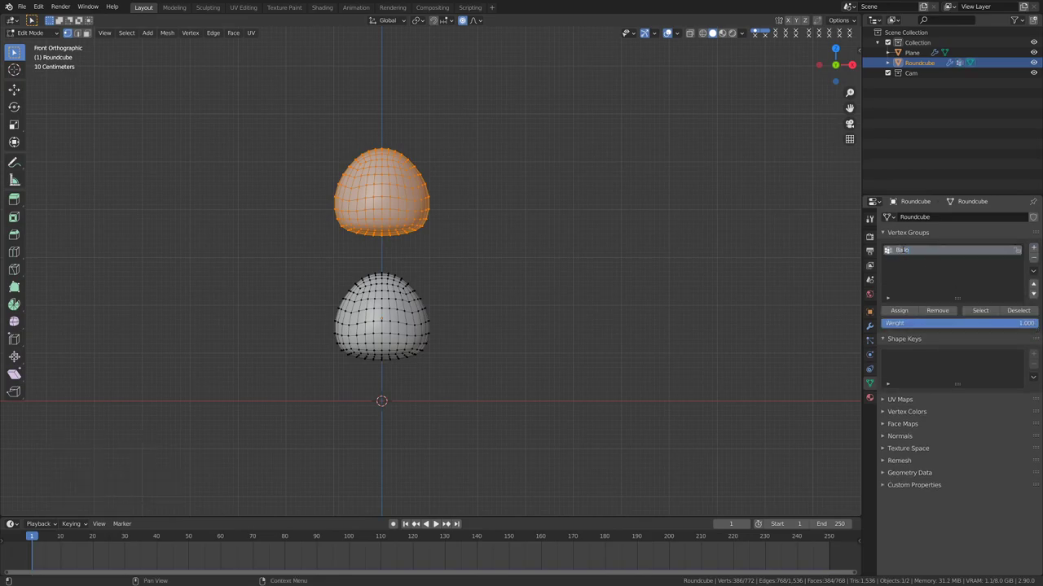
{"action": "left_click", "coordinate": [899, 310]}
{"action": "key", "text": "alt+a"}
{"action": "key", "text": "Tab"}
{"action": "middle_click_drag", "start_coordinate": [530, 410], "coordinate": [532, 371]}
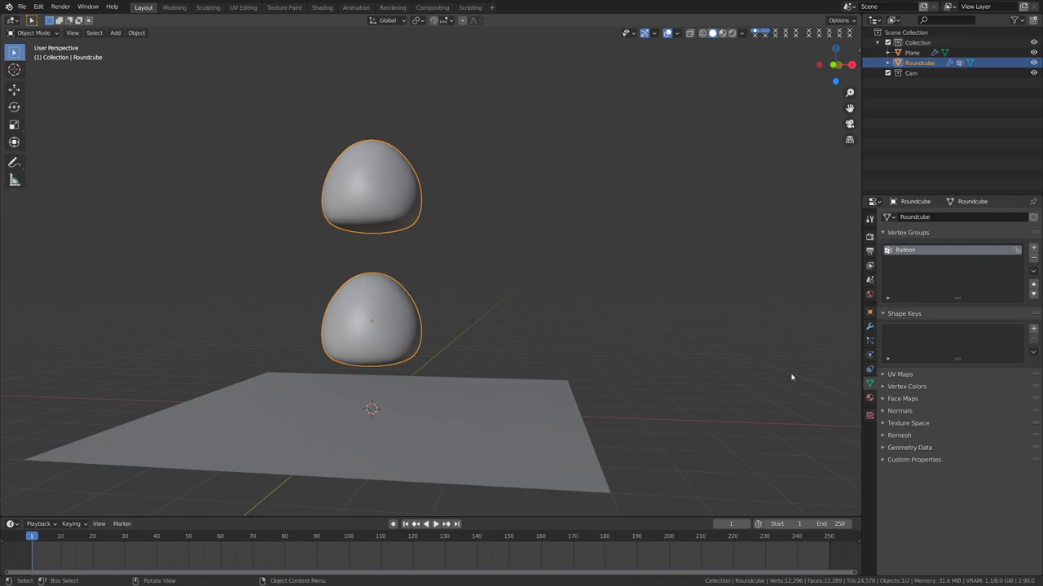
Restrict cloth pressure to the Balloon vertex group with a Pressure of 5.
{"action": "left_click", "coordinate": [869, 355]}
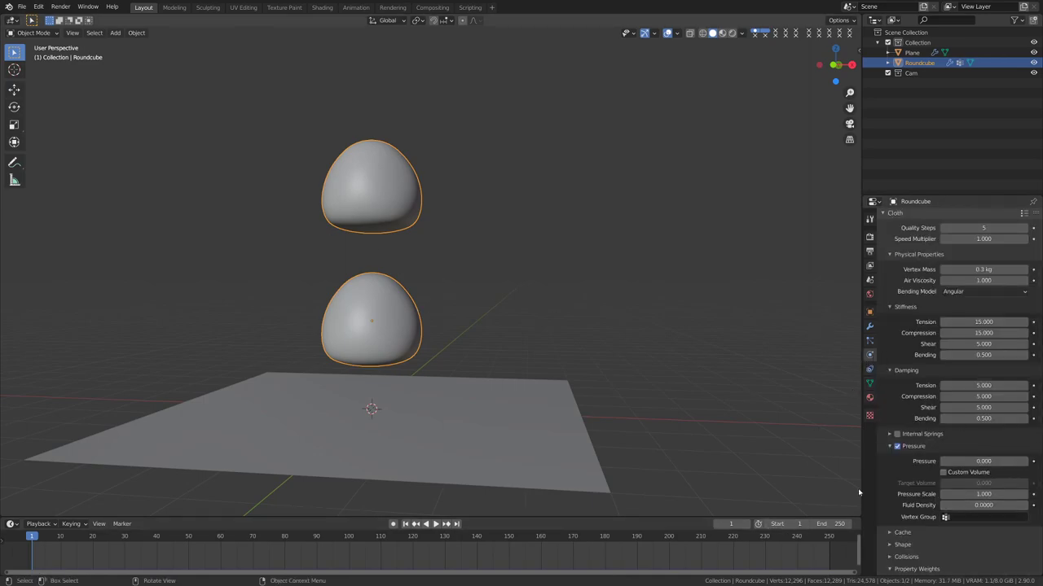
{"action": "left_click", "coordinate": [971, 517]}
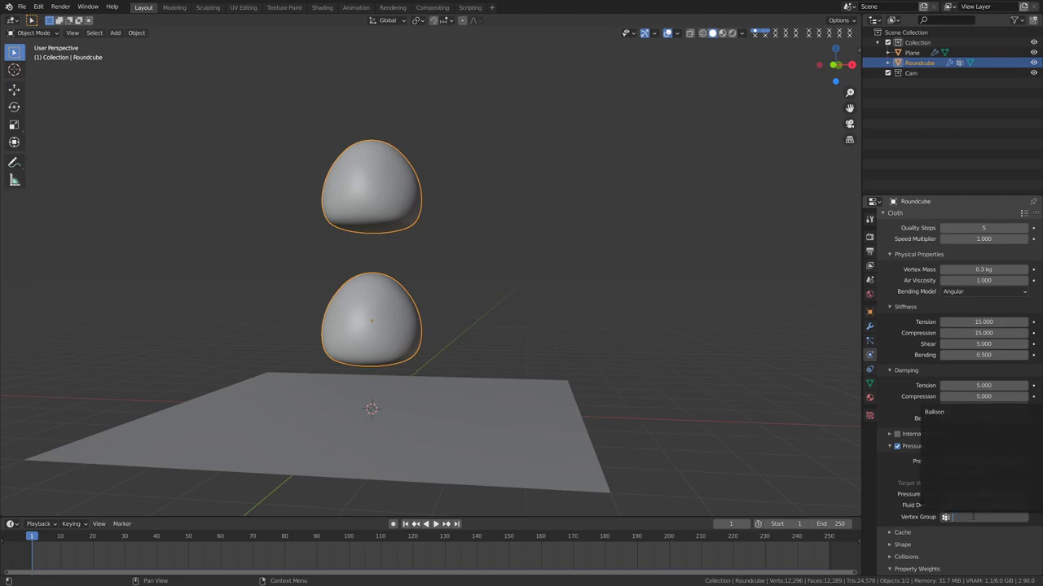
{"action": "left_click", "coordinate": [942, 413]}
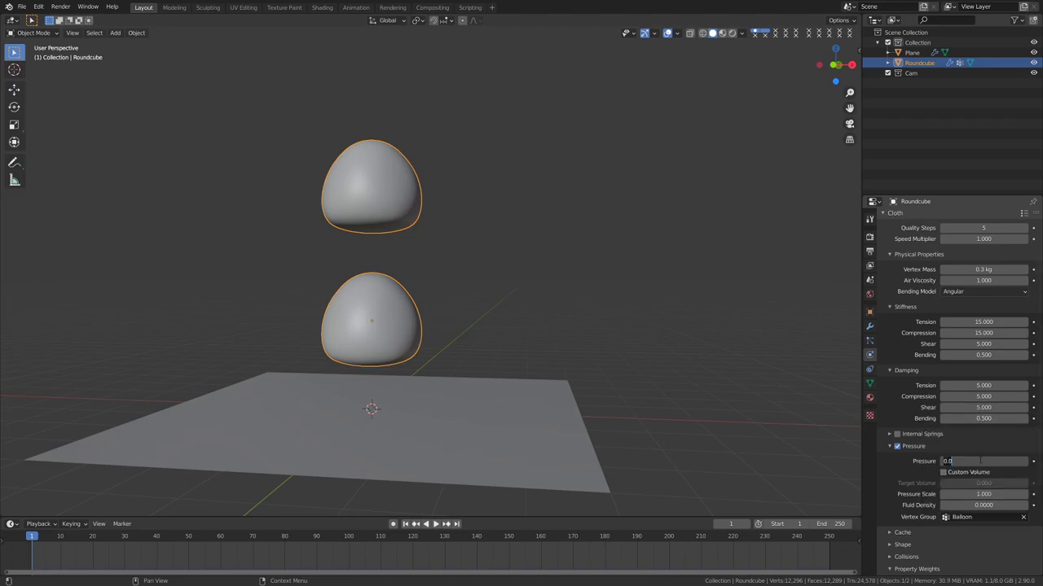
{"action": "type", "text": "5"}
{"action": "key", "text": "Return"}
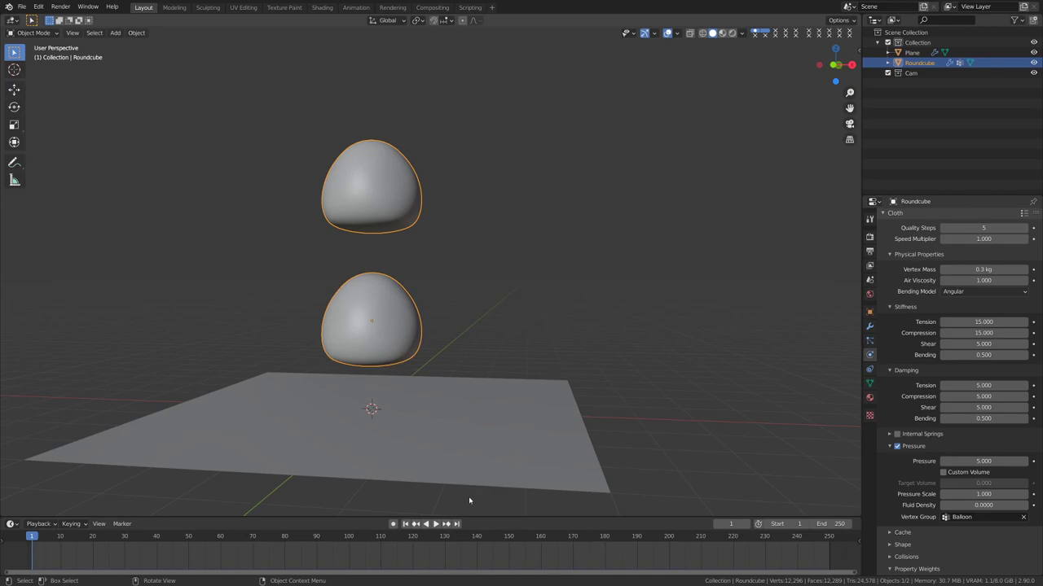
Use Balloon as the bending weight group with Max Bending 5.
{"action": "scroll", "coordinate": [997, 463], "scroll_direction": "down", "scroll_amount": 5}
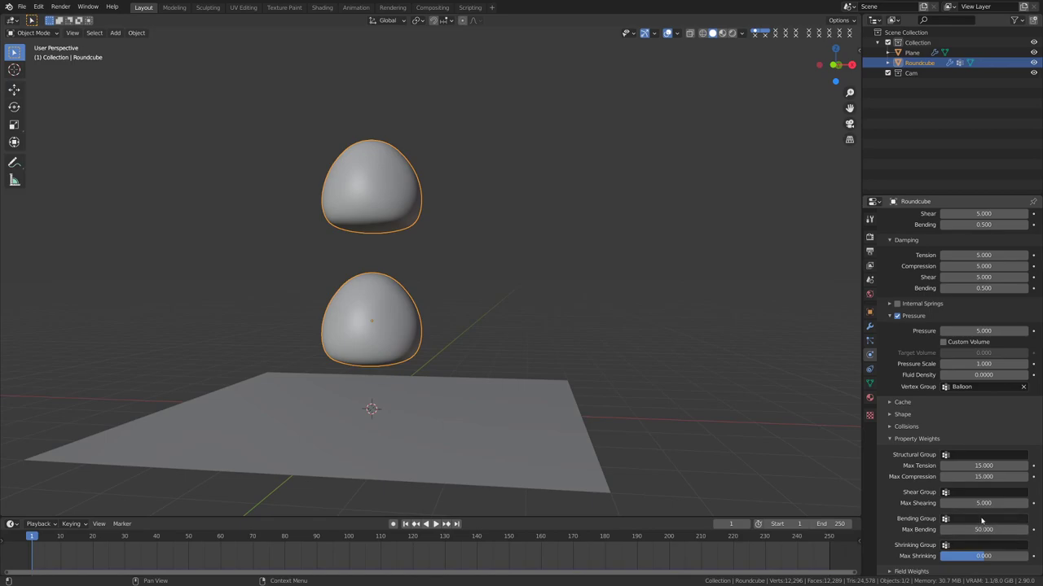
{"action": "left_click", "coordinate": [982, 521]}
{"action": "left_click", "coordinate": [982, 412]}
{"action": "left_click", "coordinate": [978, 529]}
{"action": "key", "text": "Return"}
Play the simulation to check the inflated upper blob, then clear the bending group.
{"action": "scroll", "coordinate": [220, 415], "scroll_direction": "up", "scroll_amount": 1}
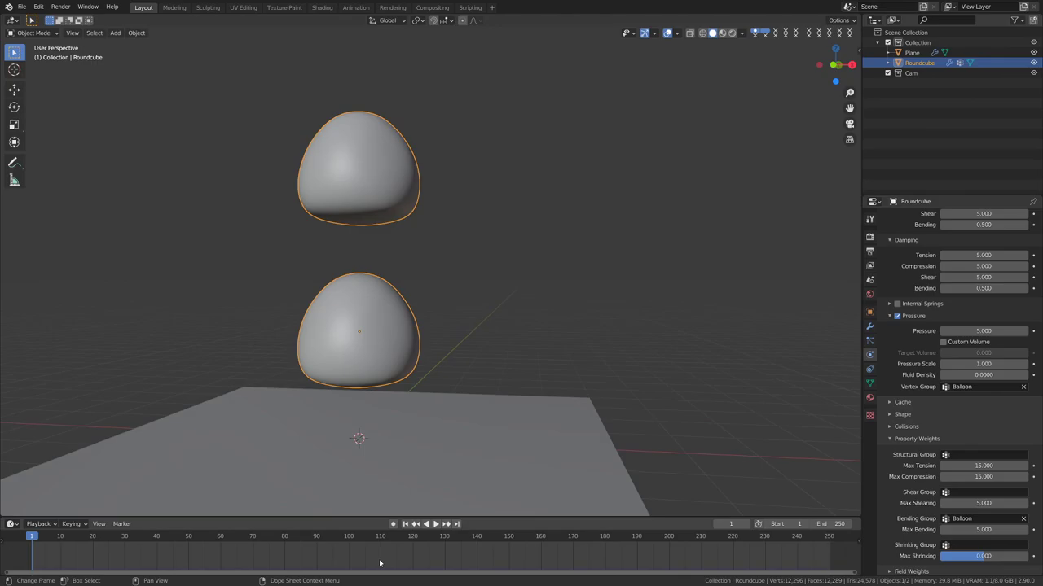
{"action": "left_click", "coordinate": [435, 525]}
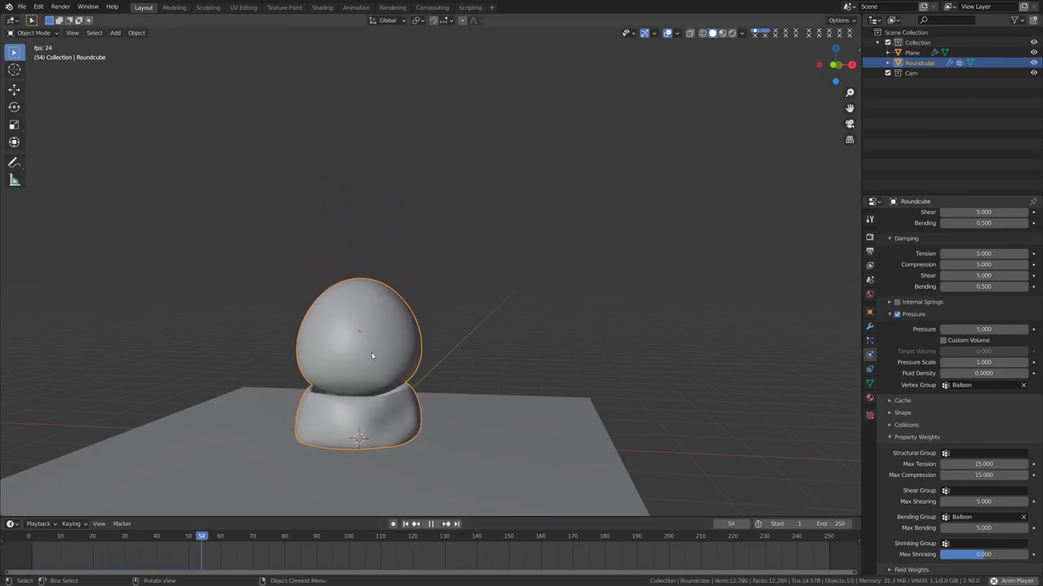
{"action": "key", "text": "space"}
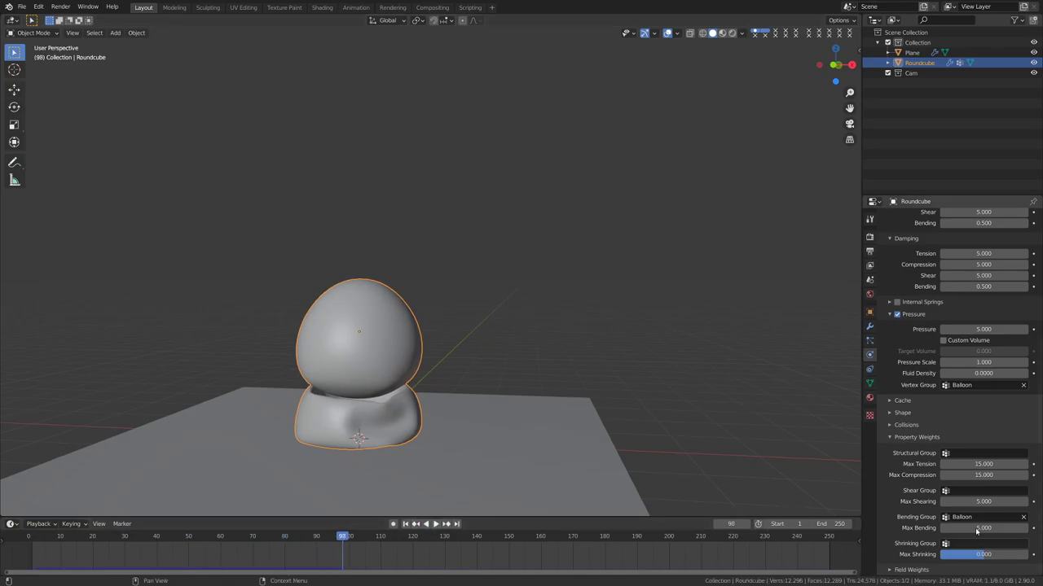
{"action": "left_click", "coordinate": [1023, 517]}
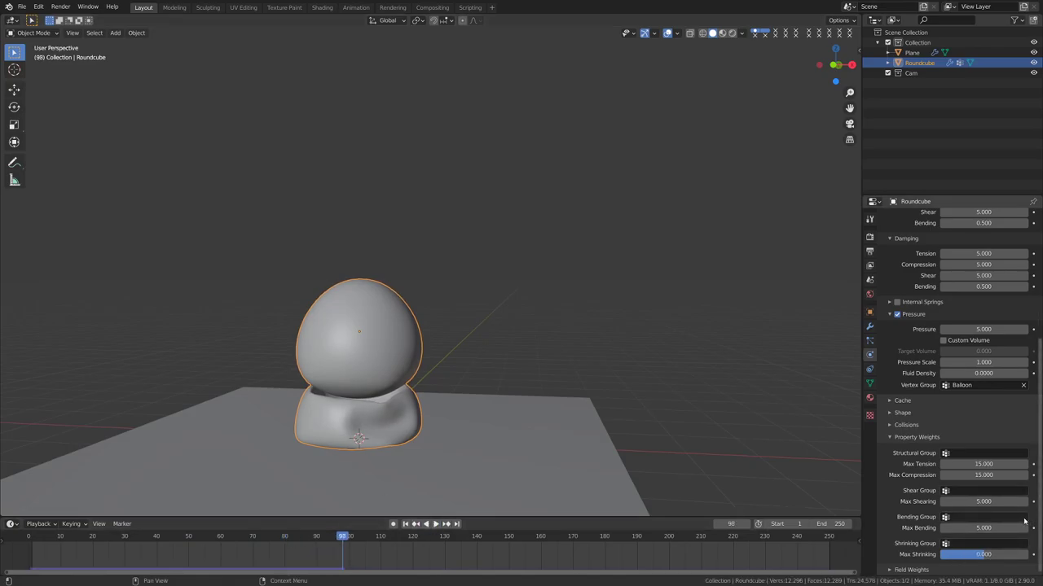
Clear Balloon from the pressure group, rewind to frame 1, and frame both eggs in front view.
{"action": "left_click", "coordinate": [1023, 384]}
{"action": "scroll", "coordinate": [978, 424], "scroll_direction": "up", "scroll_amount": 1}
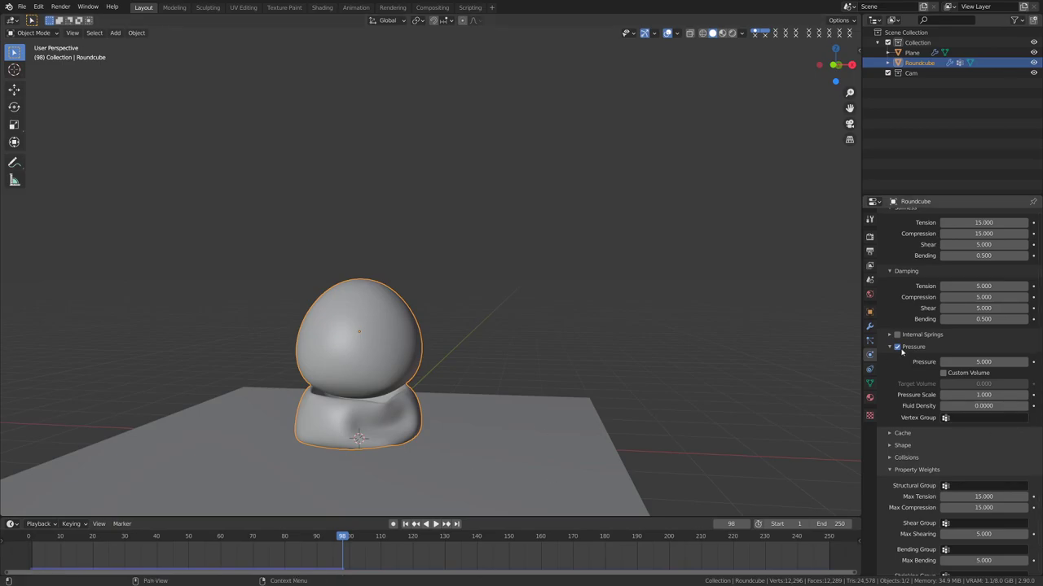
{"action": "key", "text": "shift+Left"}
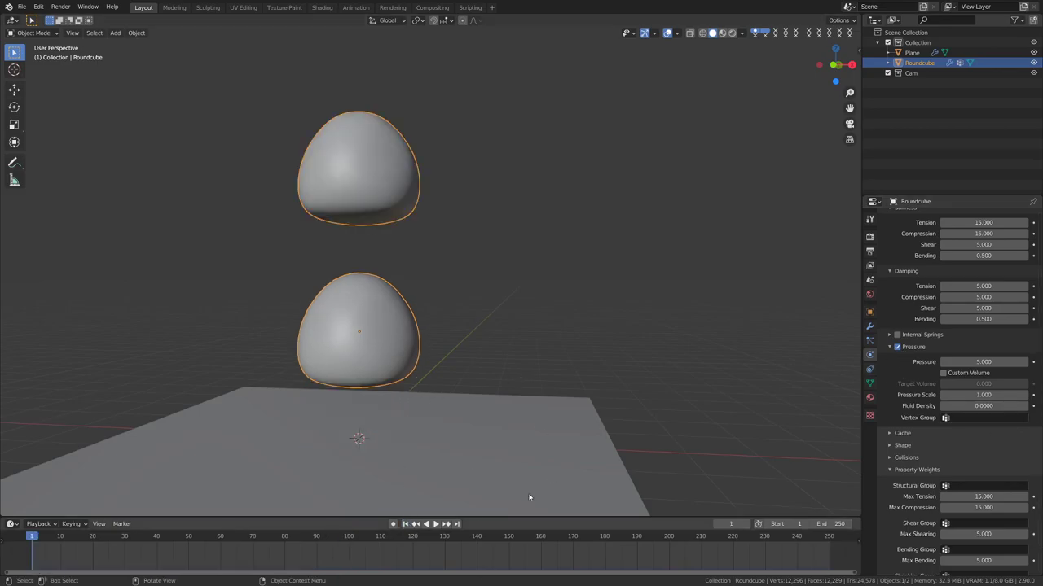
{"action": "middle_click_drag", "start_coordinate": [385, 348], "coordinate": [510, 399]}
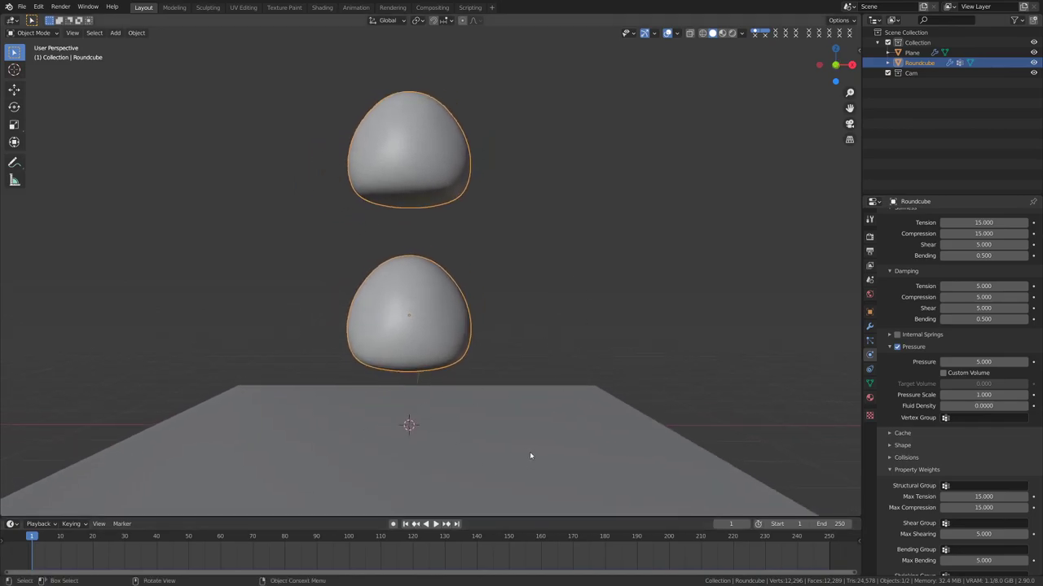
{"action": "key", "text": "KP_1"}
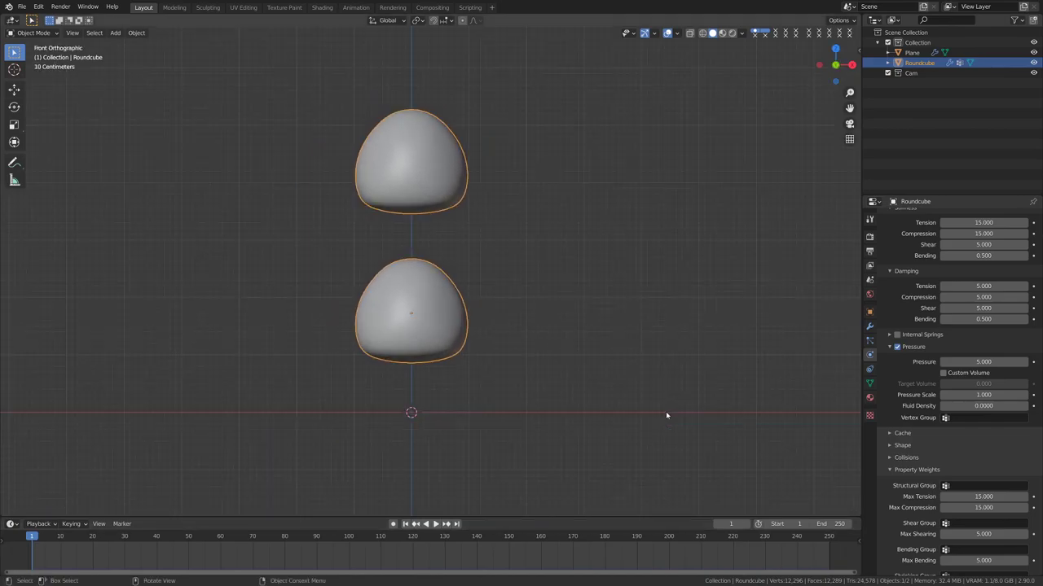
{"action": "middle_click_drag", "start_coordinate": [436, 320], "coordinate": [425, 358], "text": "shift"}
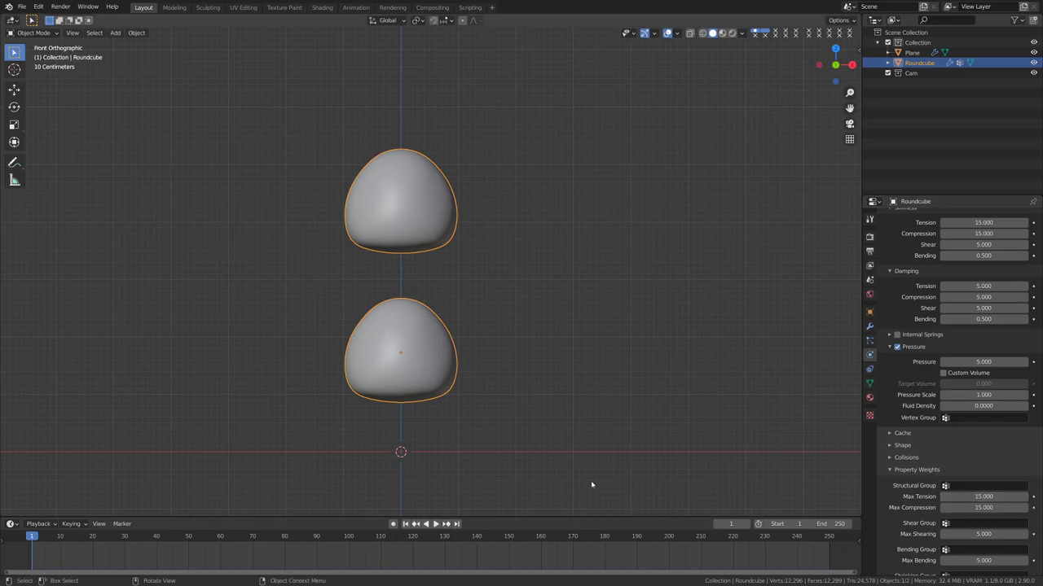
{"action": "key", "text": "ctrl+KP_4"}
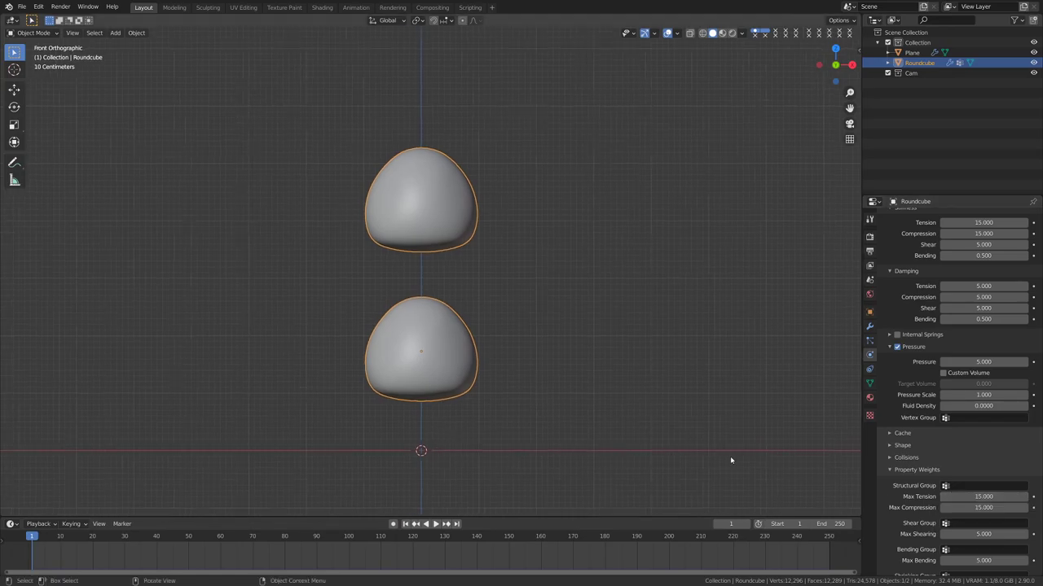
In Edit Mode, select the Roundcube's upper egg and delete its vertices, then frame the remaining egg.
{"action": "key", "text": "ctrl+KP_6"}
{"action": "key", "text": "ctrl+KP_6"}
{"action": "key", "text": "ctrl+KP_6"}
{"action": "key", "text": "ctrl+KP_6"}
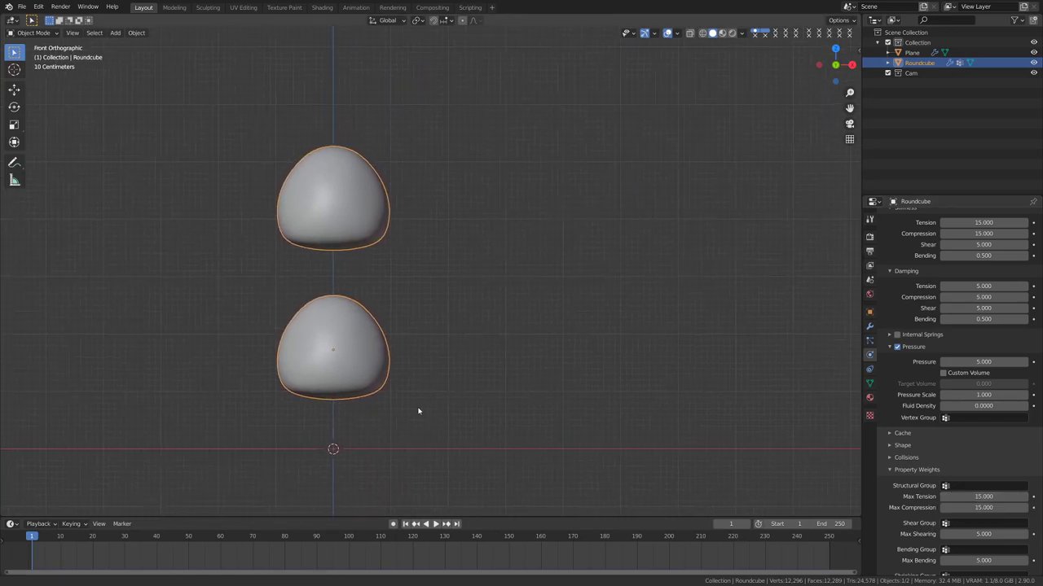
{"action": "key", "text": "ctrl+KP_4"}
{"action": "key", "text": "ctrl+Tab"}
{"action": "left_click", "coordinate": [510, 376]}
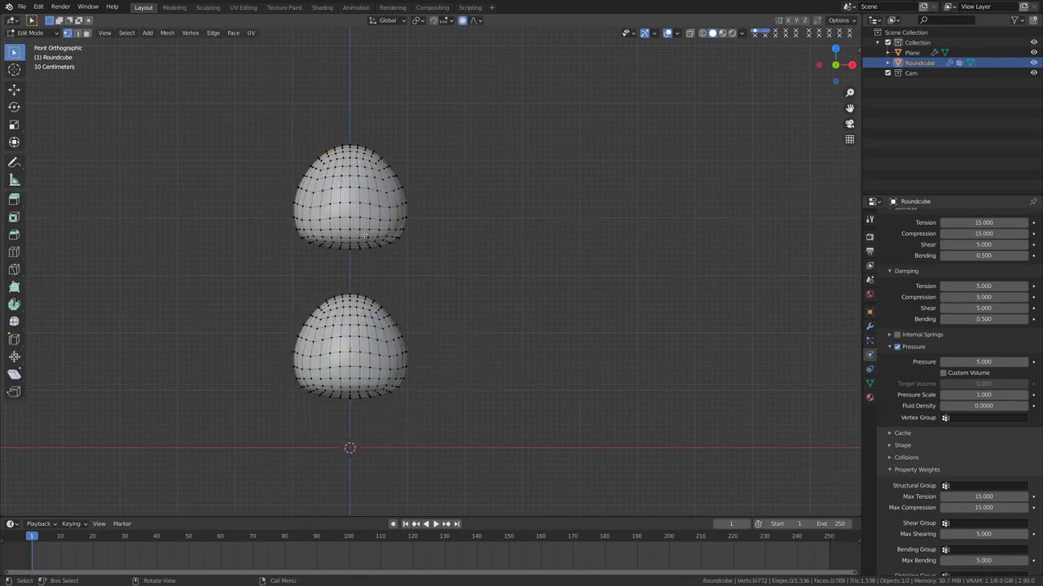
{"action": "key", "text": "l"}
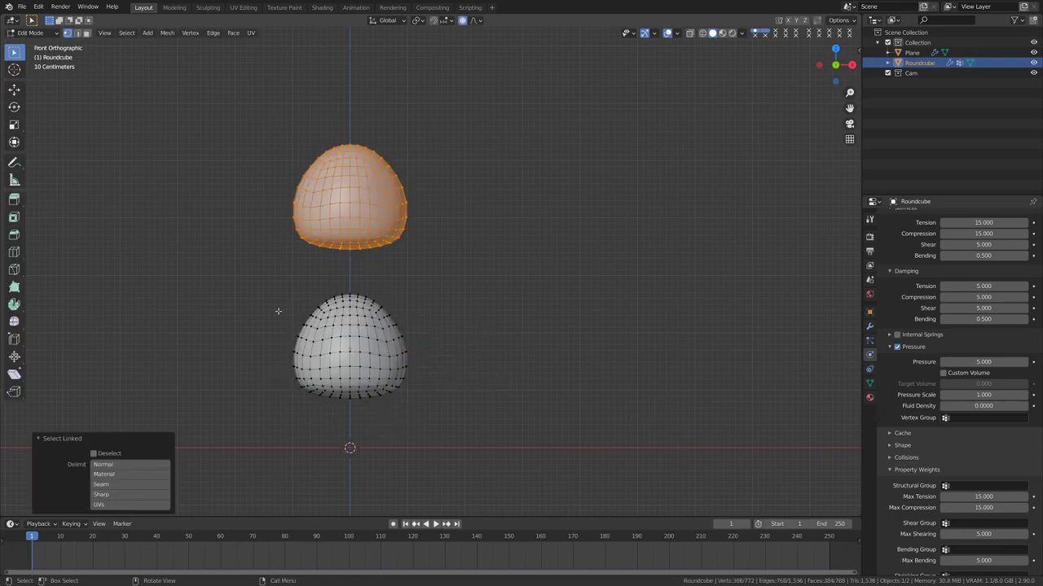
{"action": "key", "text": "x"}
{"action": "left_click", "coordinate": [273, 281]}
{"action": "key", "text": "Tab"}
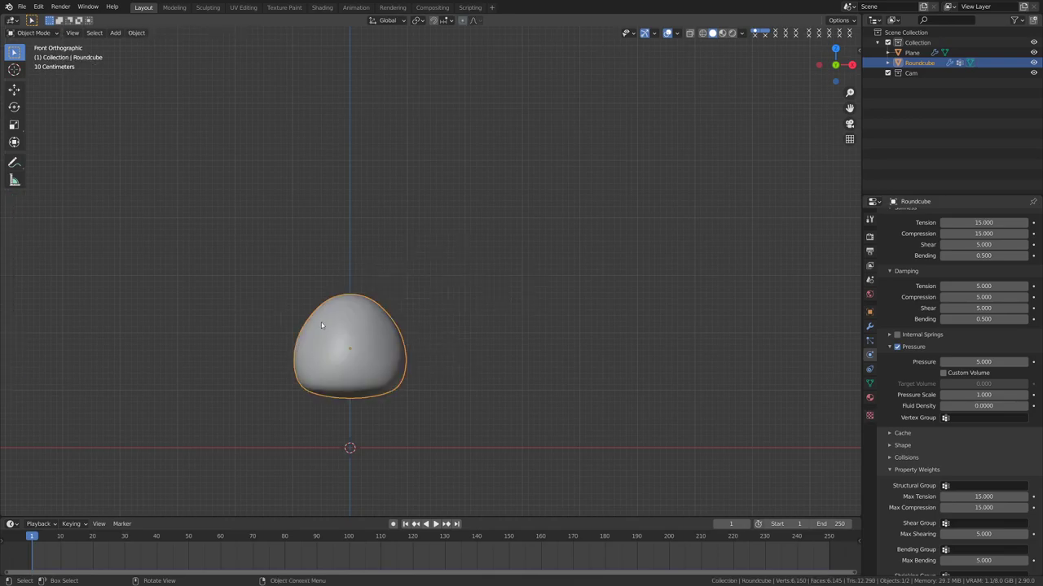
{"action": "middle_click_drag", "start_coordinate": [322, 325], "coordinate": [404, 272], "text": "shift"}
{"action": "scroll", "coordinate": [434, 366], "scroll_direction": "up", "scroll_amount": 2}
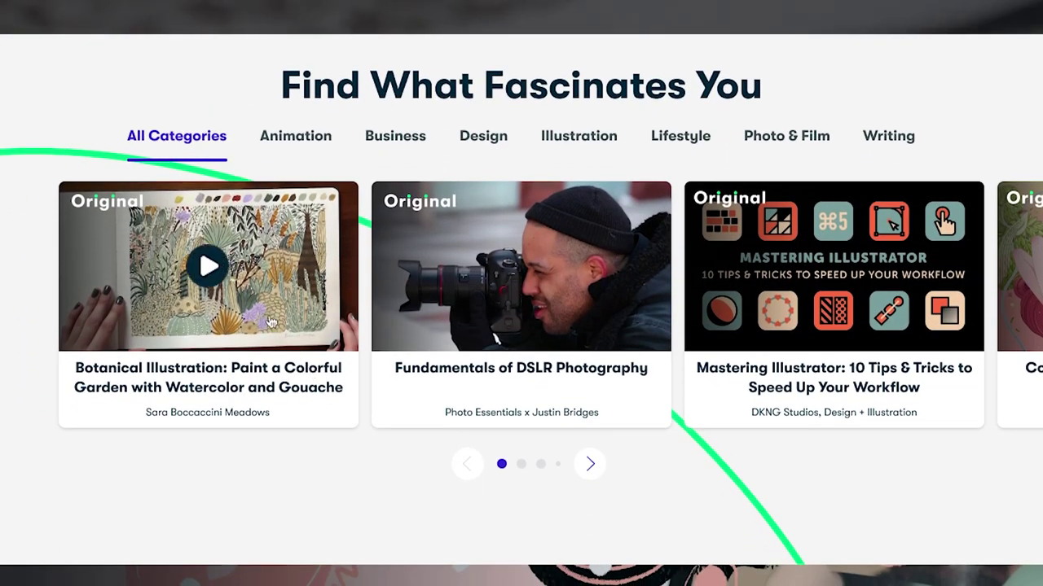
Open the Botanical Illustration class on Skillshare and scroll through its page.
{"action": "left_click", "coordinate": [209, 263]}
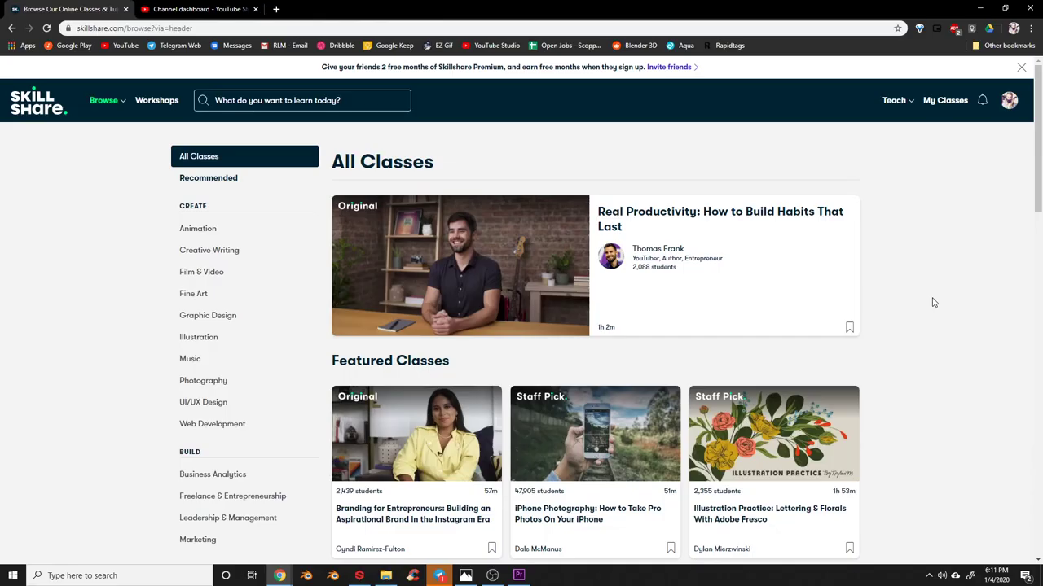
{"action": "scroll", "coordinate": [934, 302], "scroll_direction": "down", "scroll_amount": 3}
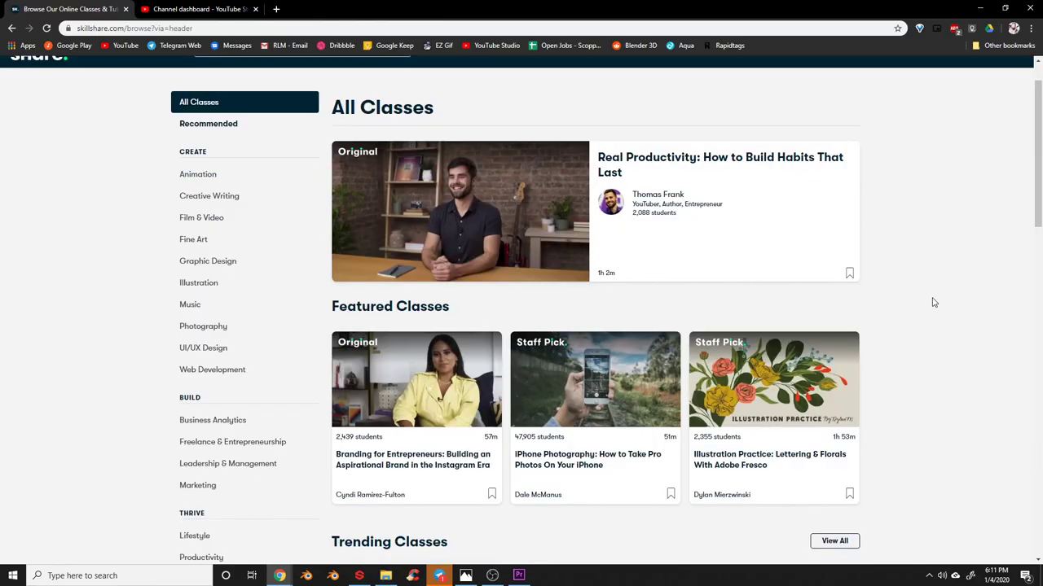
{"action": "scroll", "coordinate": [934, 302], "scroll_direction": "down", "scroll_amount": 3}
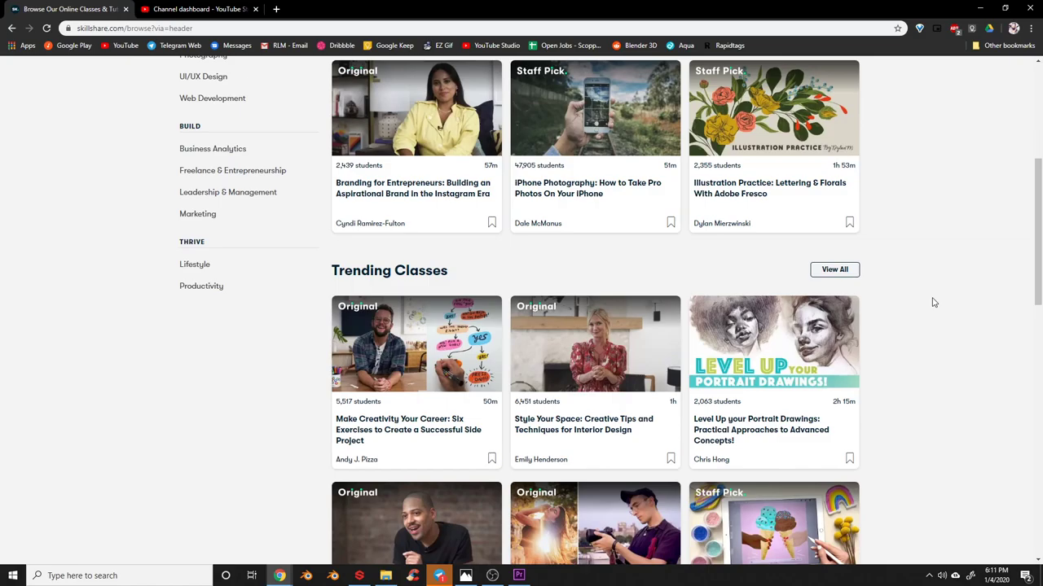
{"action": "scroll", "coordinate": [934, 303], "scroll_direction": "down", "scroll_amount": 3}
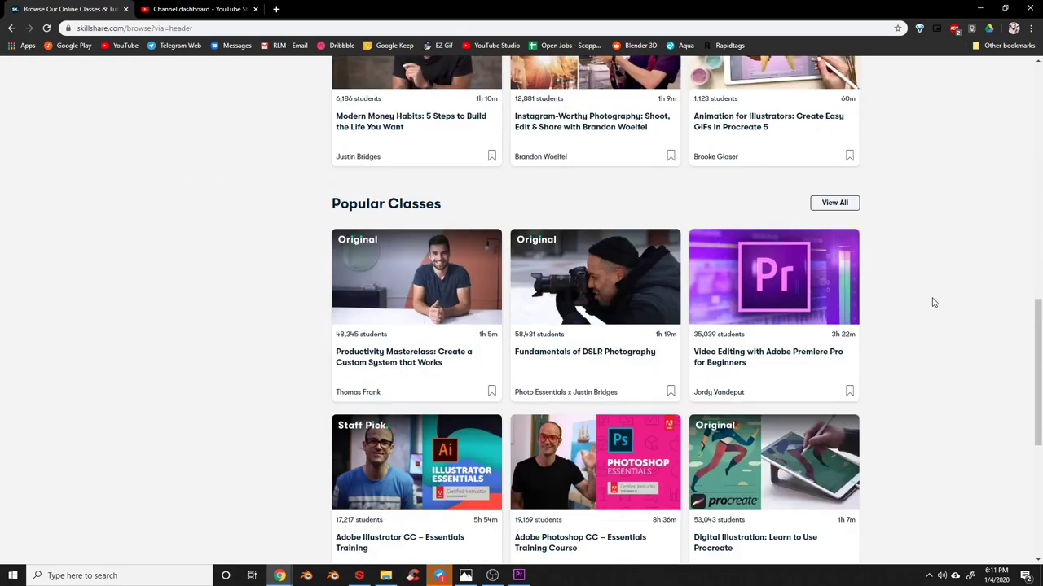
{"action": "scroll", "coordinate": [934, 302], "scroll_direction": "down", "scroll_amount": 1}
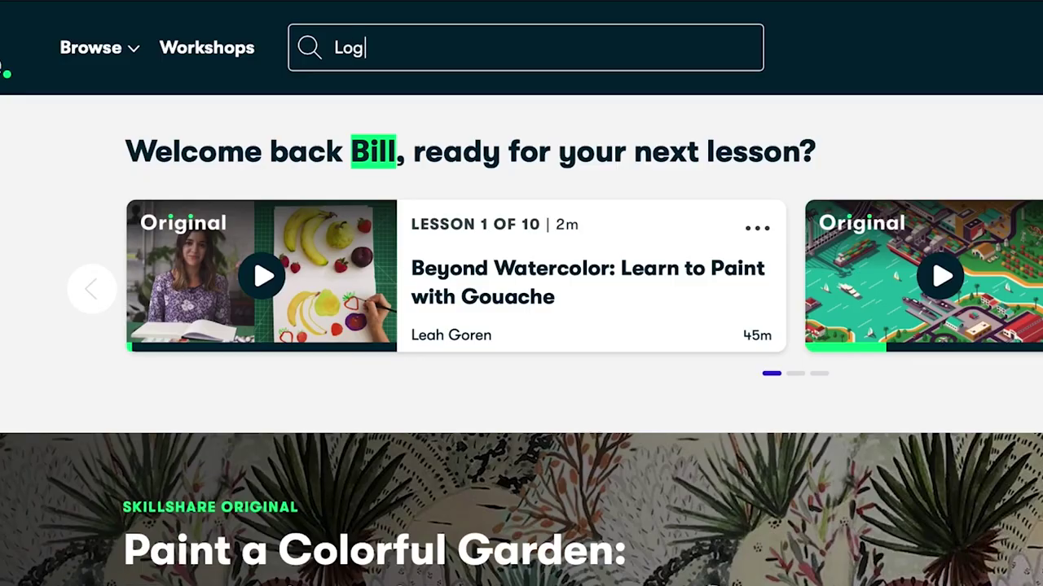
Search Skillshare for 'Logo Design' and scroll through the 727 results.
{"action": "type", "text": "o Design"}
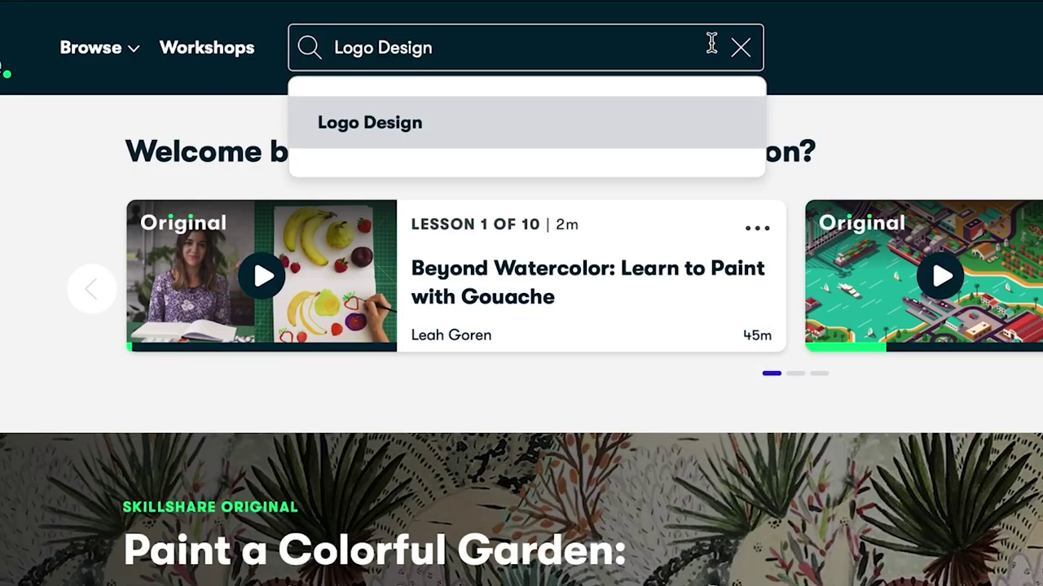
{"action": "left_click", "coordinate": [466, 132]}
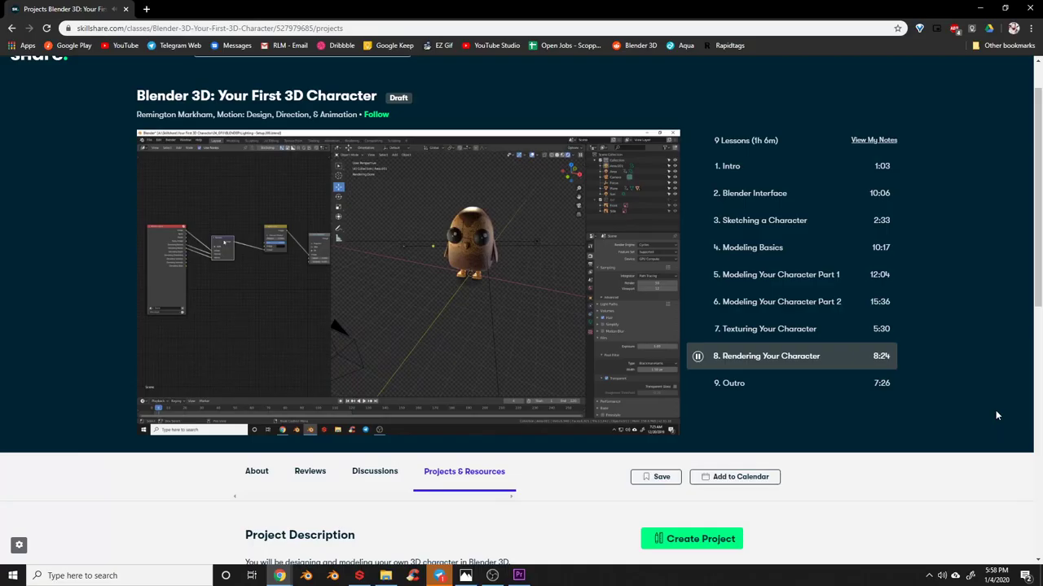
{"action": "scroll", "coordinate": [995, 410], "scroll_direction": "down", "scroll_amount": 1}
{"action": "scroll", "coordinate": [996, 416], "scroll_direction": "down", "scroll_amount": 4}
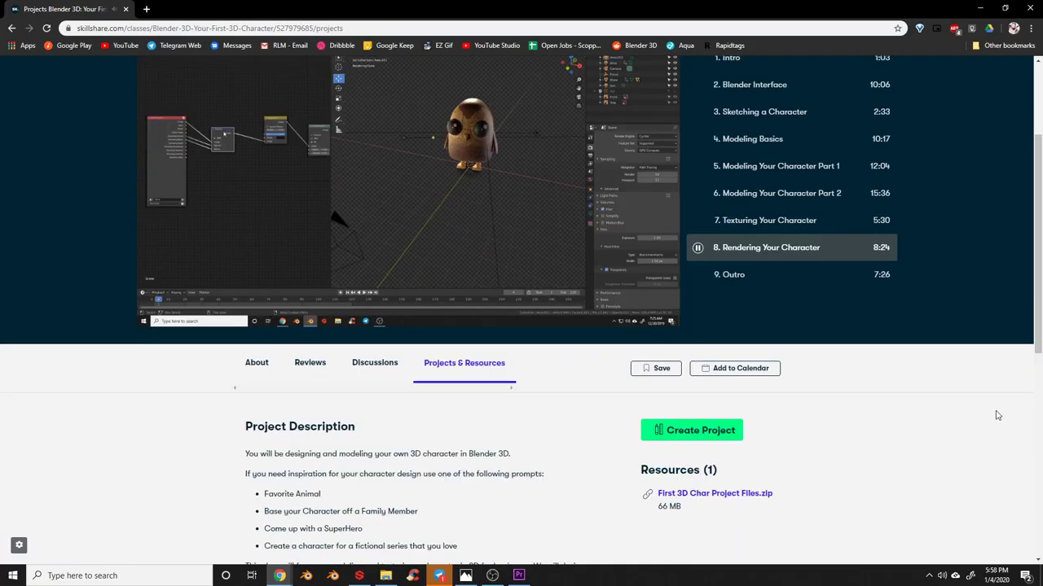
{"action": "scroll", "coordinate": [995, 416], "scroll_direction": "down", "scroll_amount": 1}
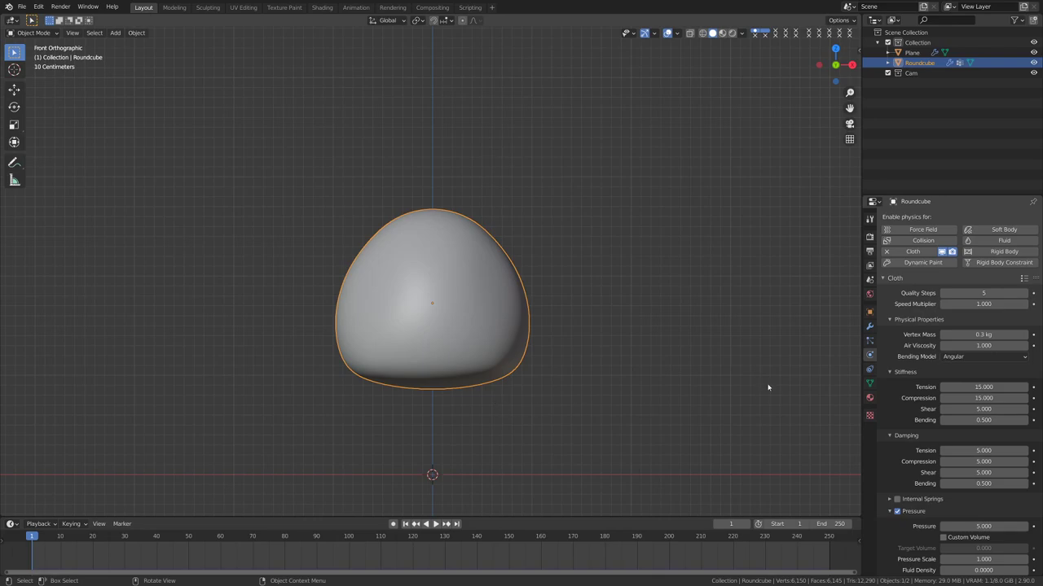
Remove and re-add the Roundcube's cloth physics, then move the Cloth modifier above Subdivision.
{"action": "left_click", "coordinate": [919, 254]}
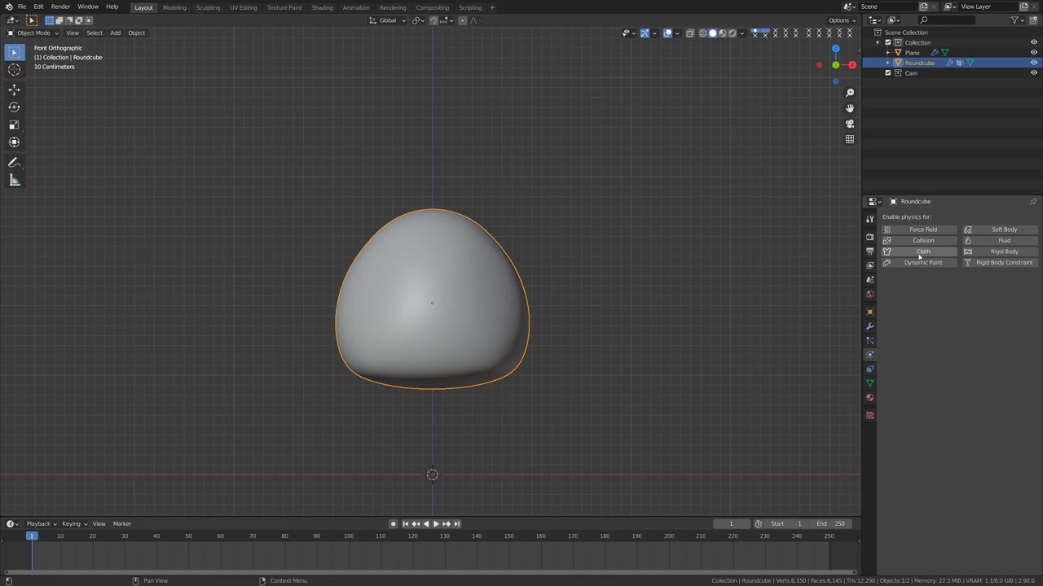
{"action": "left_click", "coordinate": [919, 254]}
{"action": "left_click", "coordinate": [869, 326]}
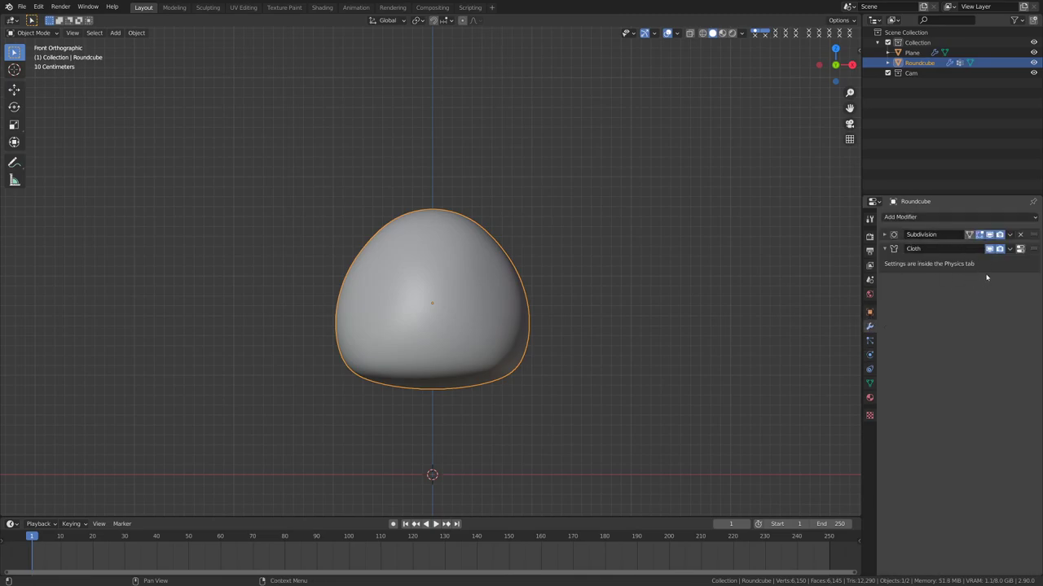
{"action": "left_click_drag", "start_coordinate": [1033, 248], "coordinate": [1033, 234]}
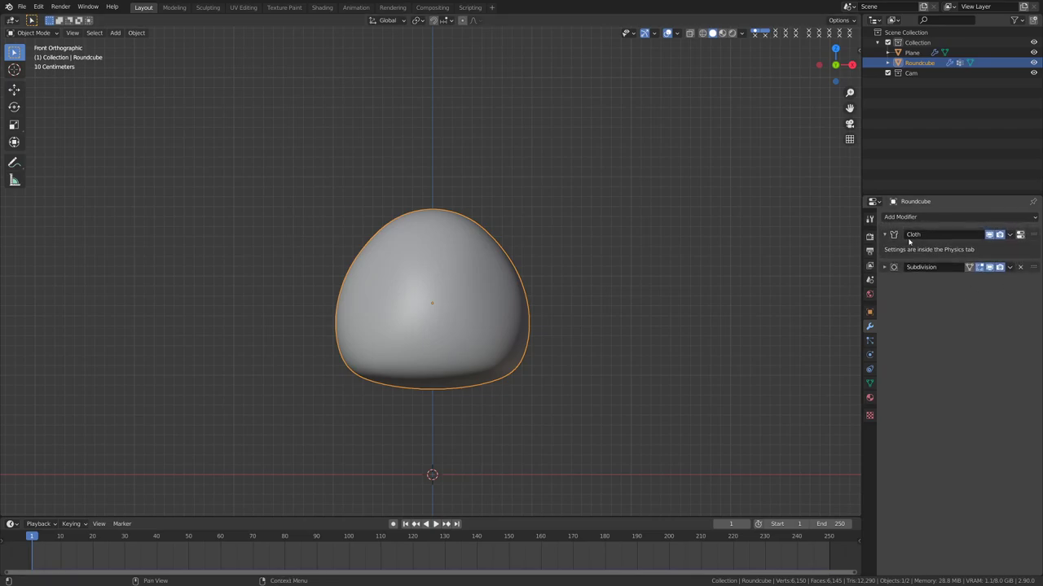
{"action": "left_click", "coordinate": [869, 355]}
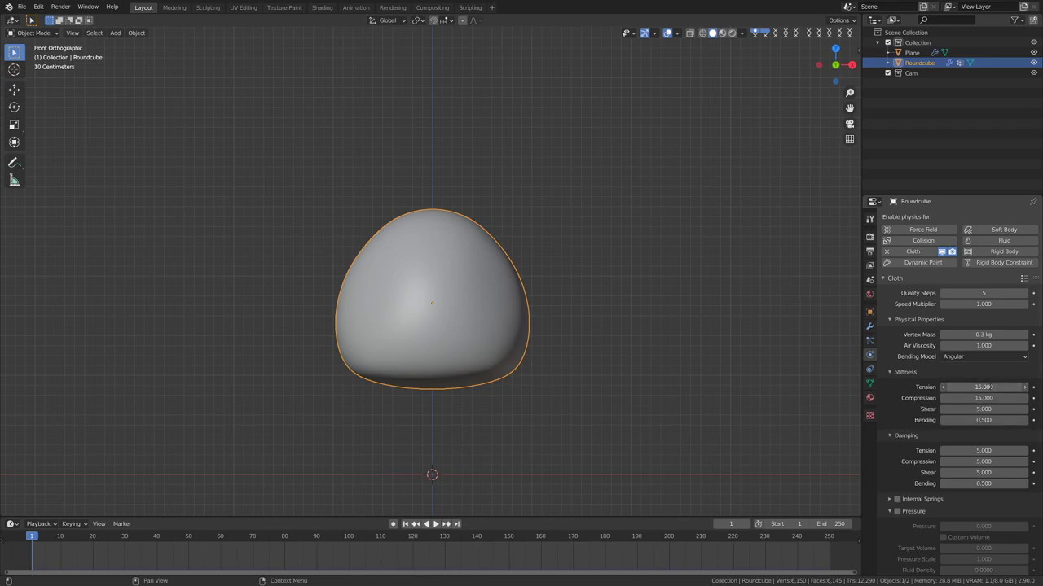
Set the cloth stiffness Tension and Compression to 1 and Bending to 2.
{"action": "left_click", "coordinate": [989, 387]}
{"action": "type", "text": "1"}
{"action": "key", "text": "Tab"}
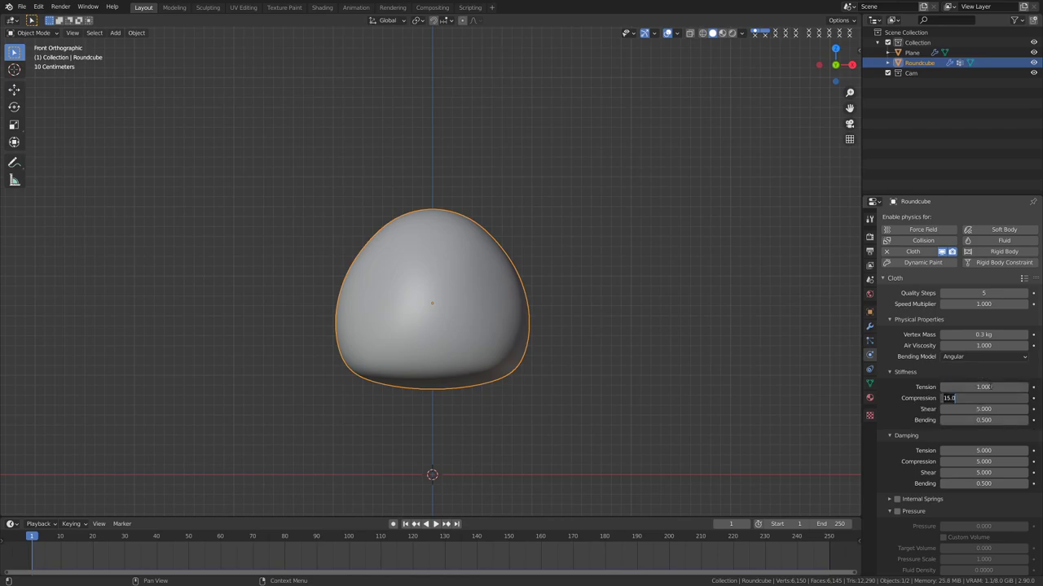
{"action": "type", "text": "1"}
{"action": "key", "text": "Return"}
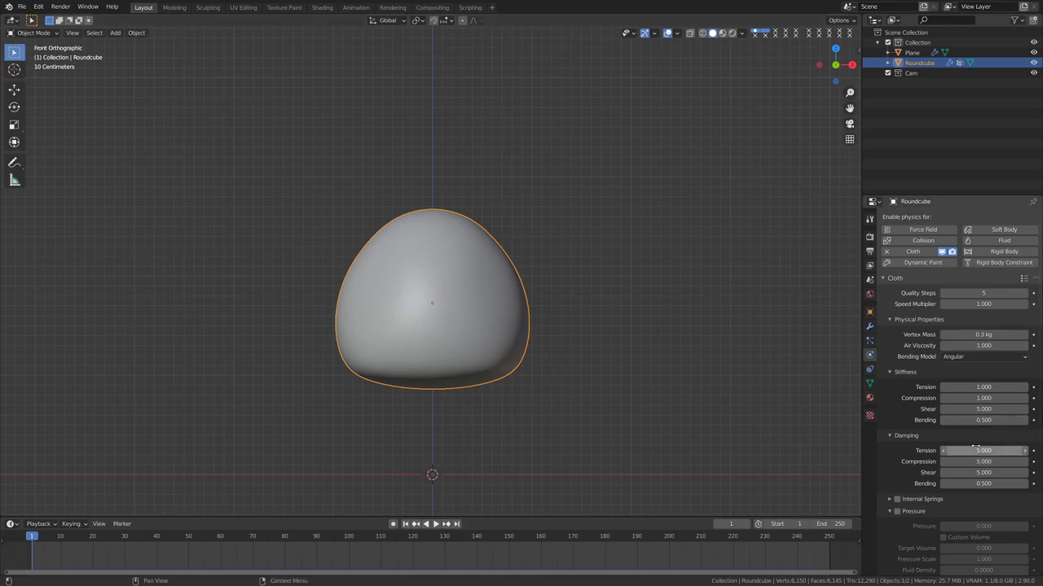
{"action": "left_click", "coordinate": [987, 420]}
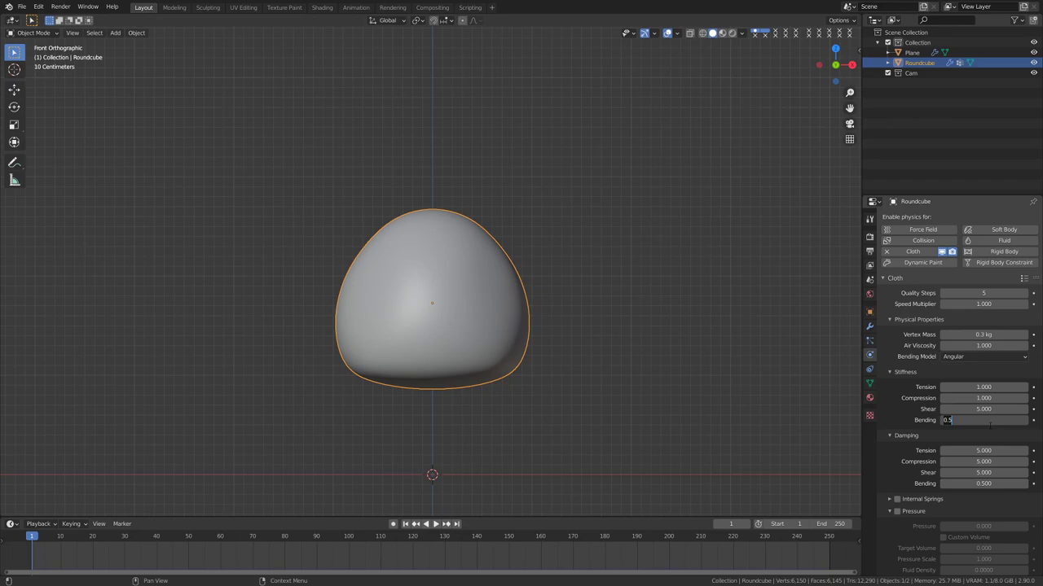
{"action": "type", "text": "2"}
{"action": "key", "text": "Return"}
{"action": "middle_click_drag", "start_coordinate": [635, 413], "coordinate": [530, 383]}
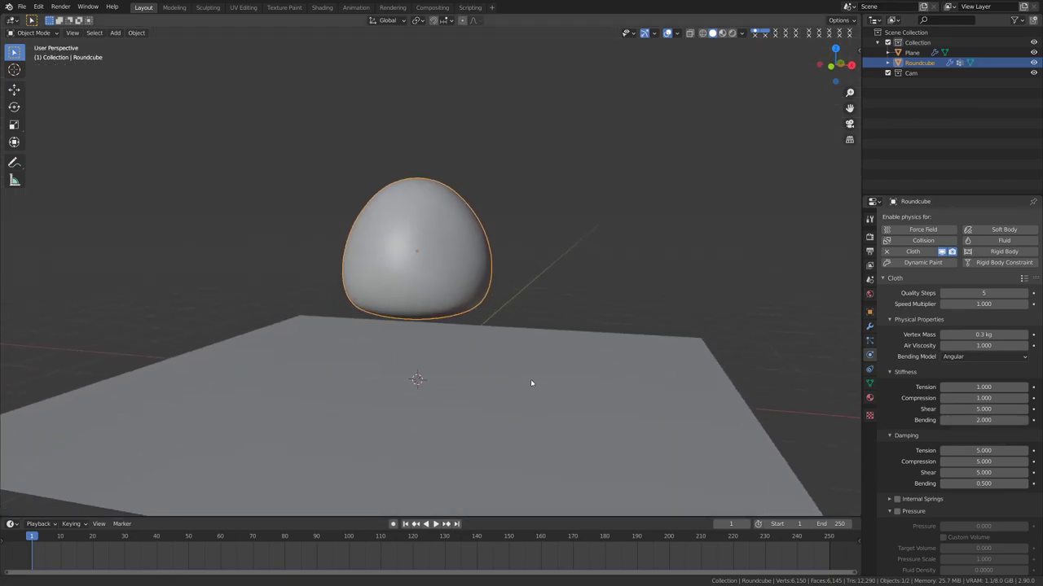
Play the cloth drop onto the plane, then rewind to frame 1 in front orthographic view.
{"action": "left_click", "coordinate": [436, 526]}
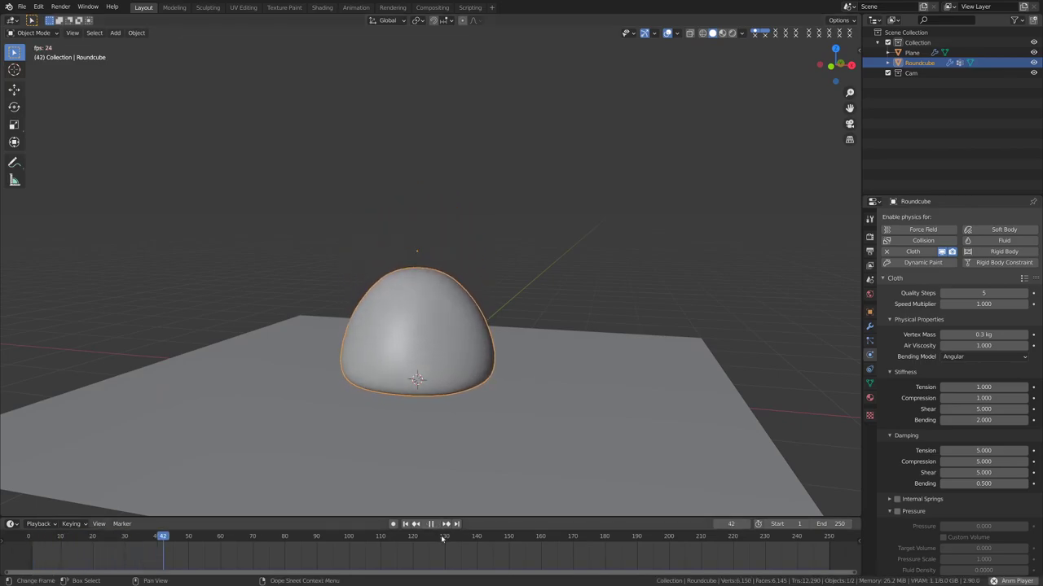
{"action": "left_click_drag", "start_coordinate": [225, 540], "coordinate": [115, 570]}
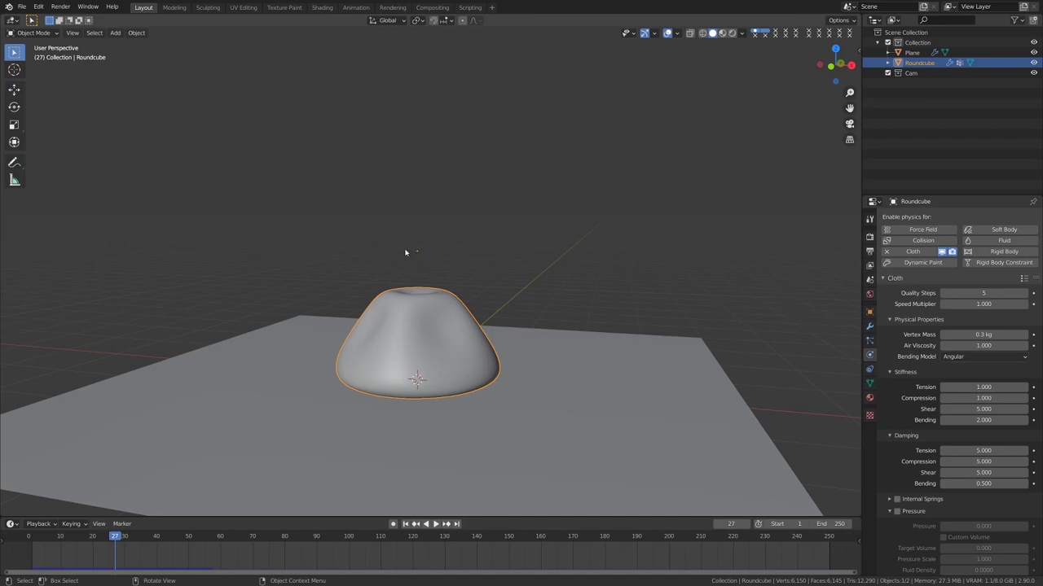
{"action": "middle_click_drag", "start_coordinate": [439, 362], "coordinate": [505, 400]}
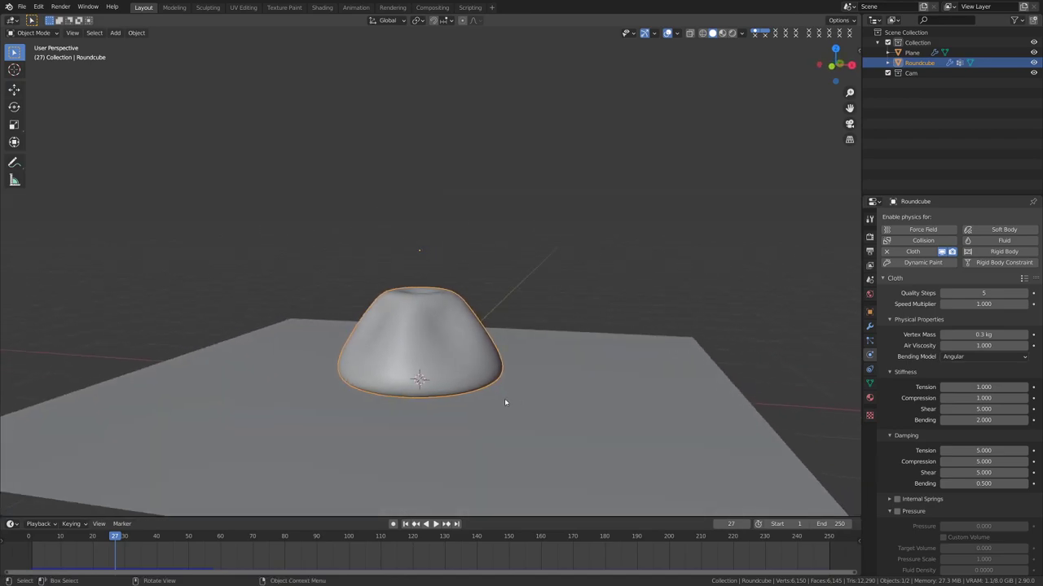
{"action": "left_click", "coordinate": [406, 524]}
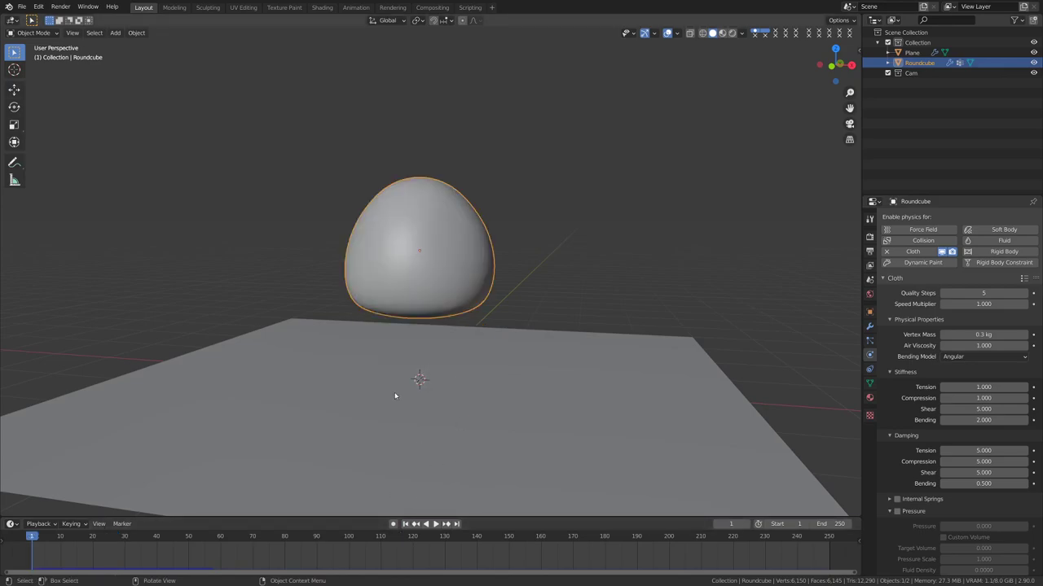
{"action": "key", "text": "KP_1"}
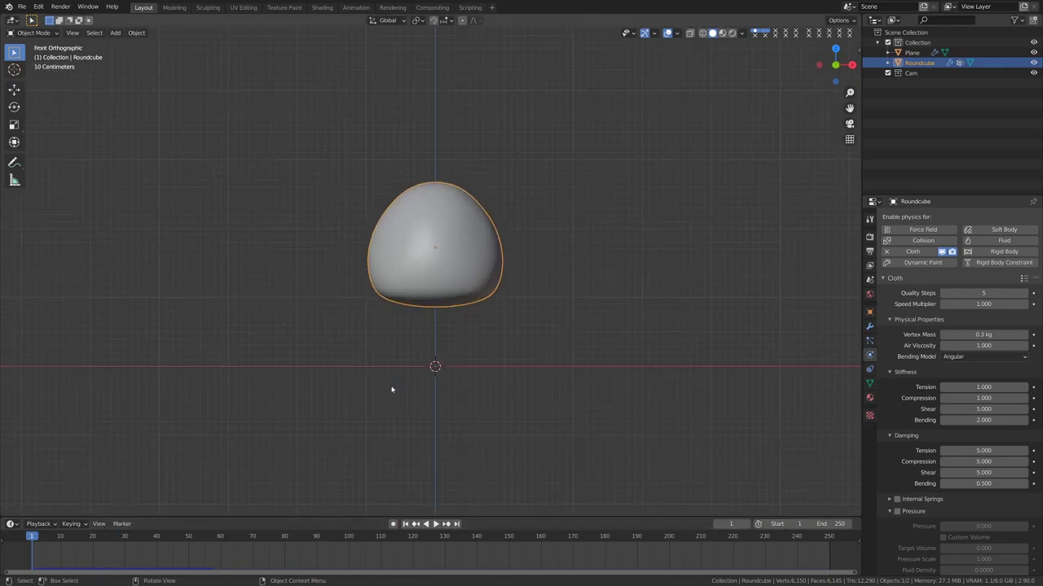
Enable cloth pressure with Pressure 1, Pressure Scale 2 and Fluid Density 0.1.
{"action": "left_click", "coordinate": [897, 511]}
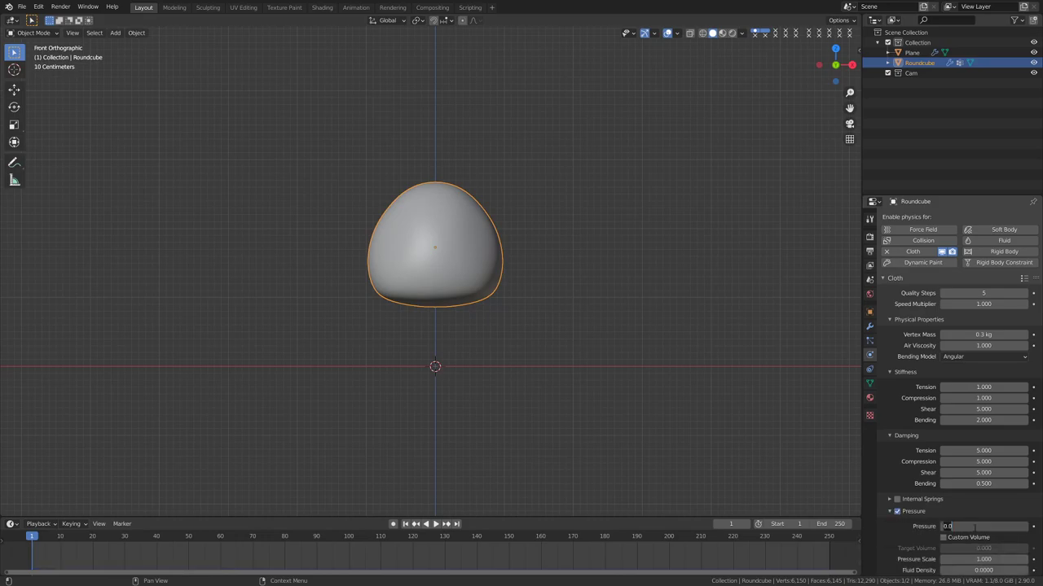
{"action": "type", "text": "2"}
{"action": "key", "text": "Return"}
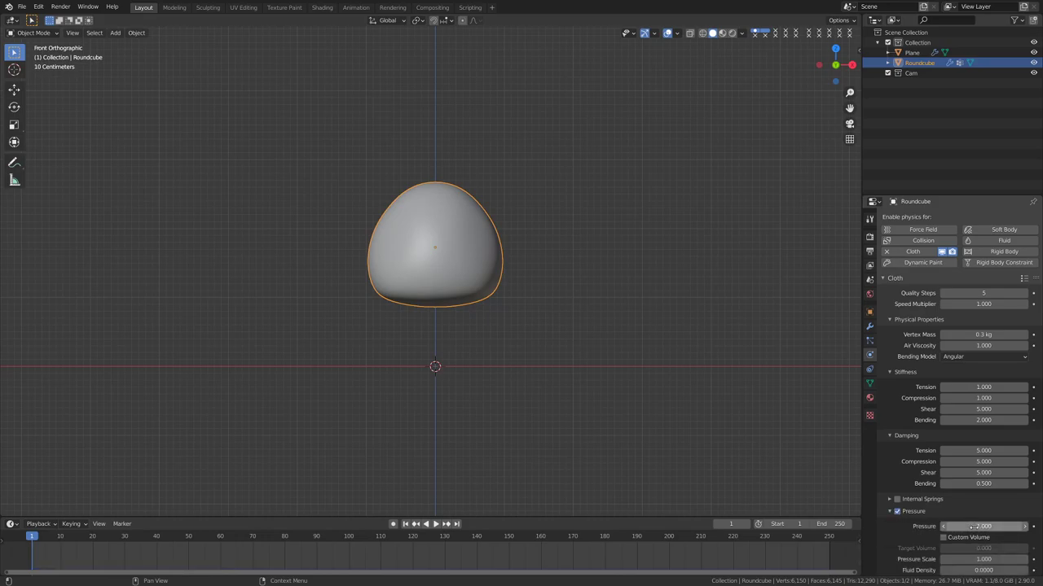
{"action": "left_click_drag", "start_coordinate": [973, 527], "coordinate": [953, 527]}
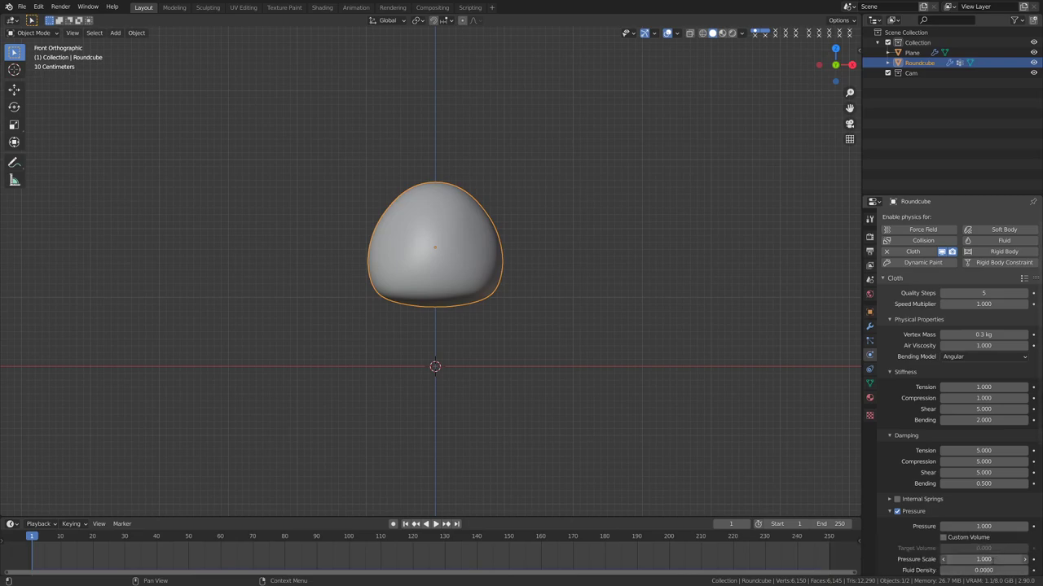
{"action": "left_click", "coordinate": [992, 560]}
{"action": "type", "text": "2"}
{"action": "key", "text": "Return"}
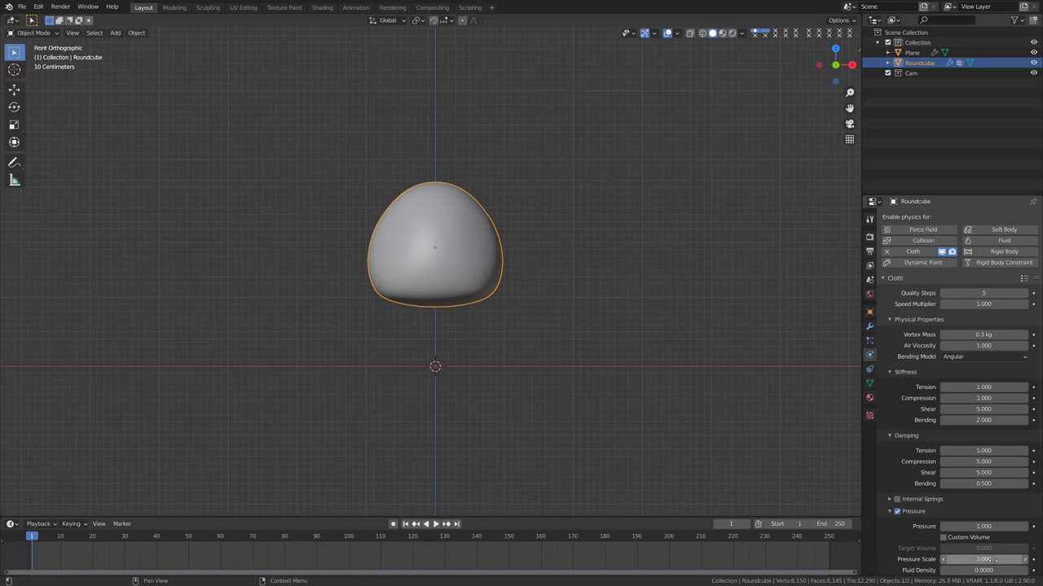
{"action": "left_click", "coordinate": [993, 571]}
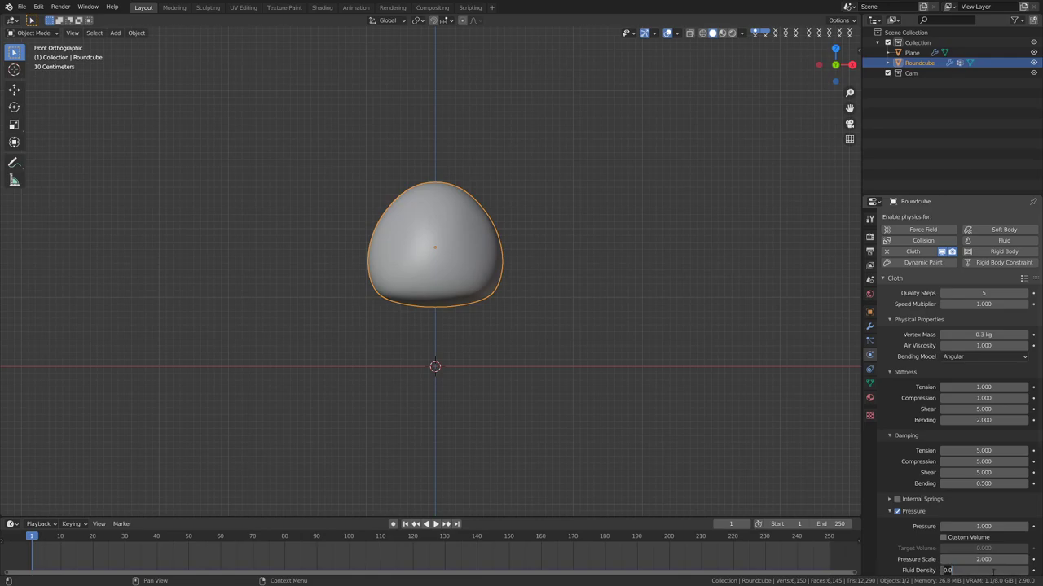
{"action": "type", "text": "0.1"}
{"action": "key", "text": "Return"}
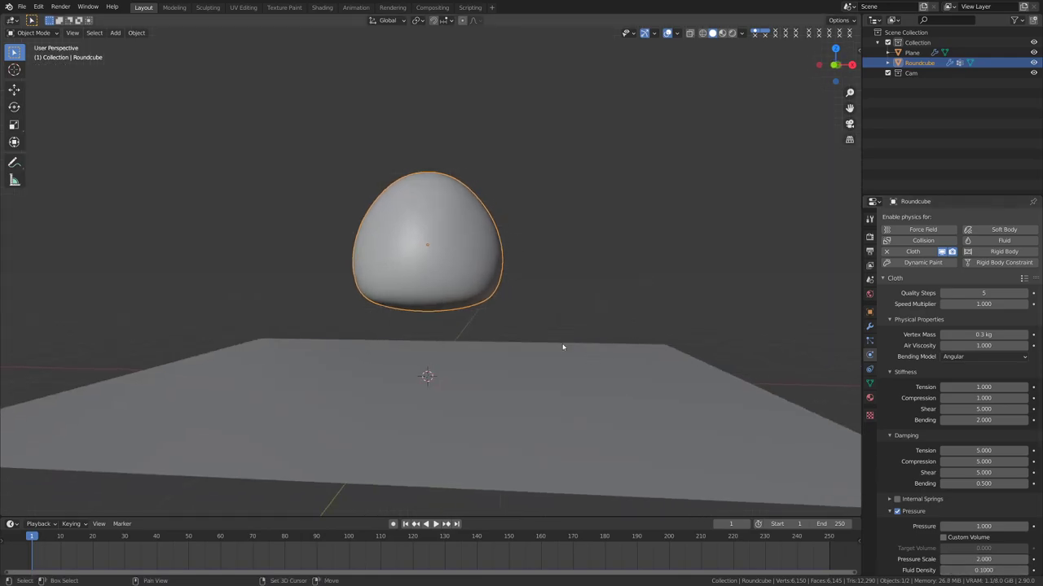
{"action": "scroll", "coordinate": [562, 347], "scroll_direction": "up", "scroll_amount": 2, "text": "shift"}
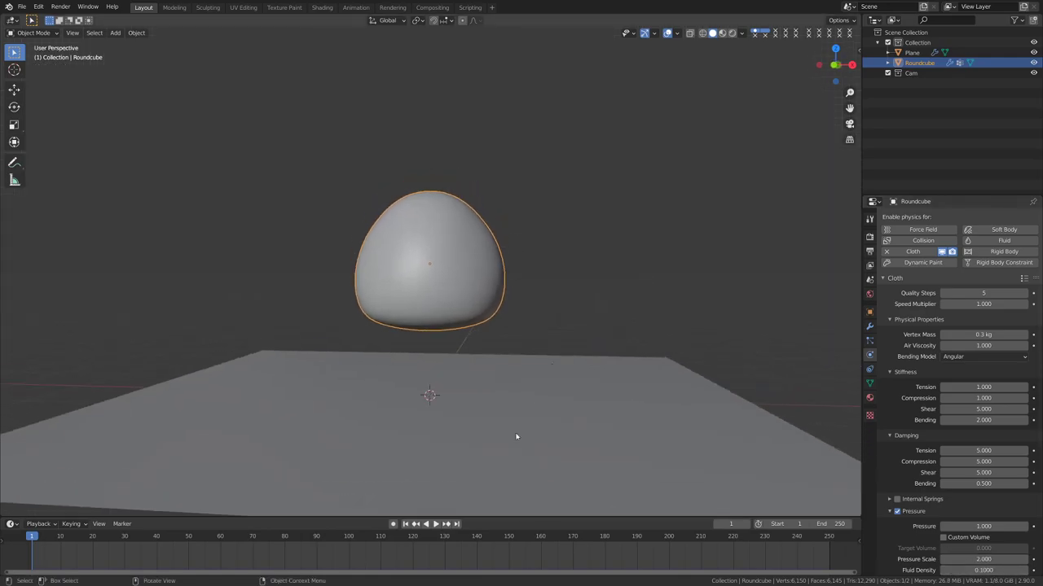
Play the pressurised cloth drop, then return to frame 1 in front view.
{"action": "left_click", "coordinate": [434, 524]}
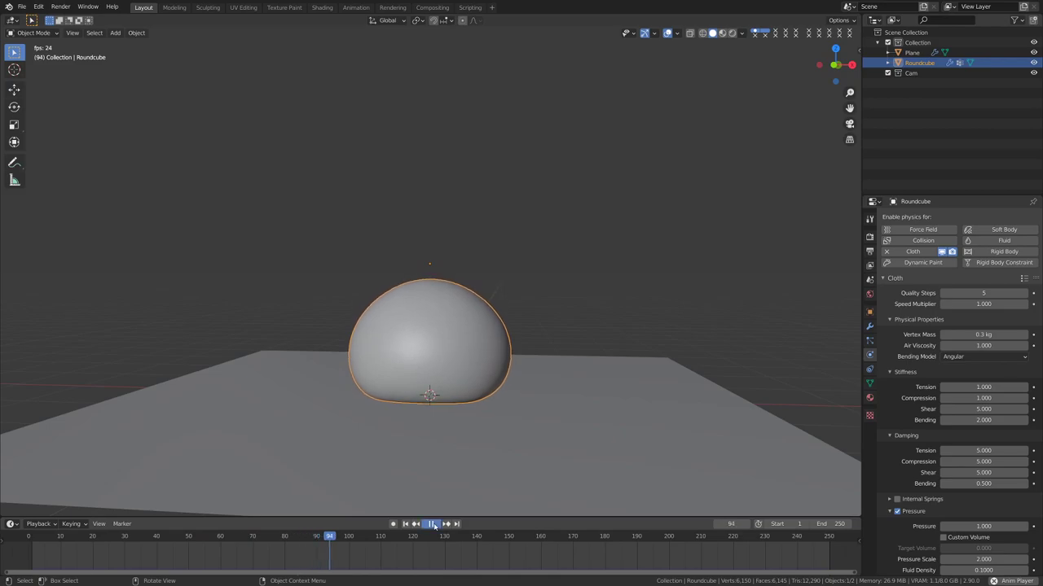
{"action": "left_click", "coordinate": [434, 523]}
{"action": "left_click", "coordinate": [405, 524]}
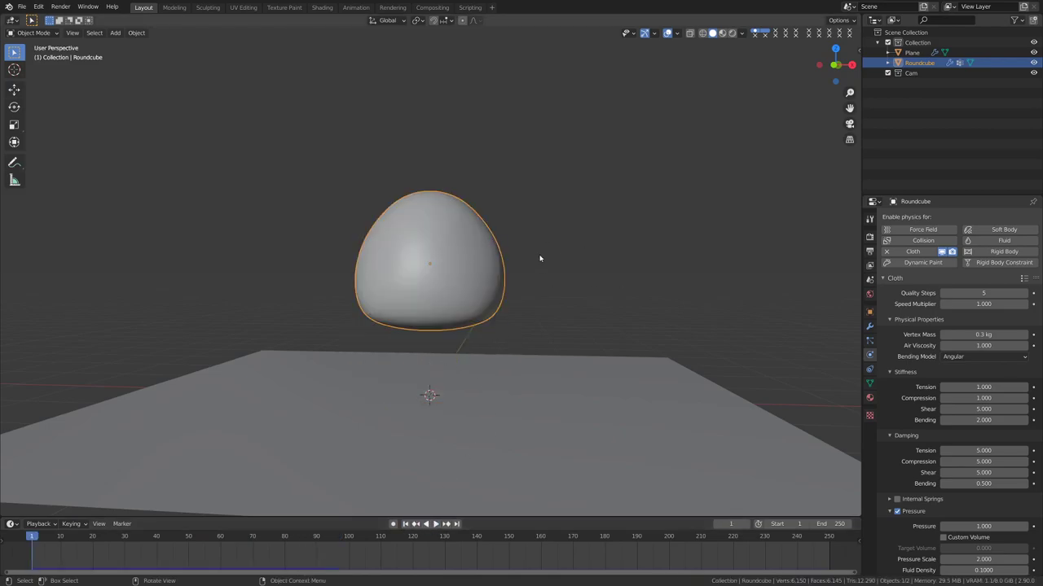
{"action": "key", "text": "KP_1"}
{"action": "middle_click_drag", "start_coordinate": [529, 237], "coordinate": [526, 339], "text": "shift"}
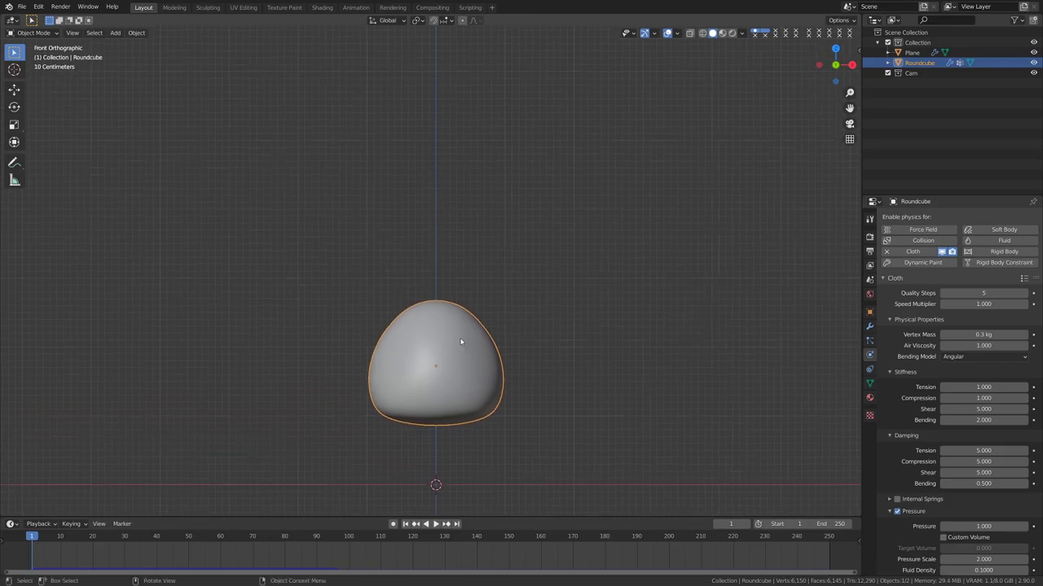
In Edit Mode, select two top faces of the Roundcube and extrude them upward.
{"action": "key", "text": "ctrl+Tab"}
{"action": "left_click", "coordinate": [538, 338]}
{"action": "scroll", "coordinate": [544, 338], "scroll_direction": "up", "scroll_amount": 3}
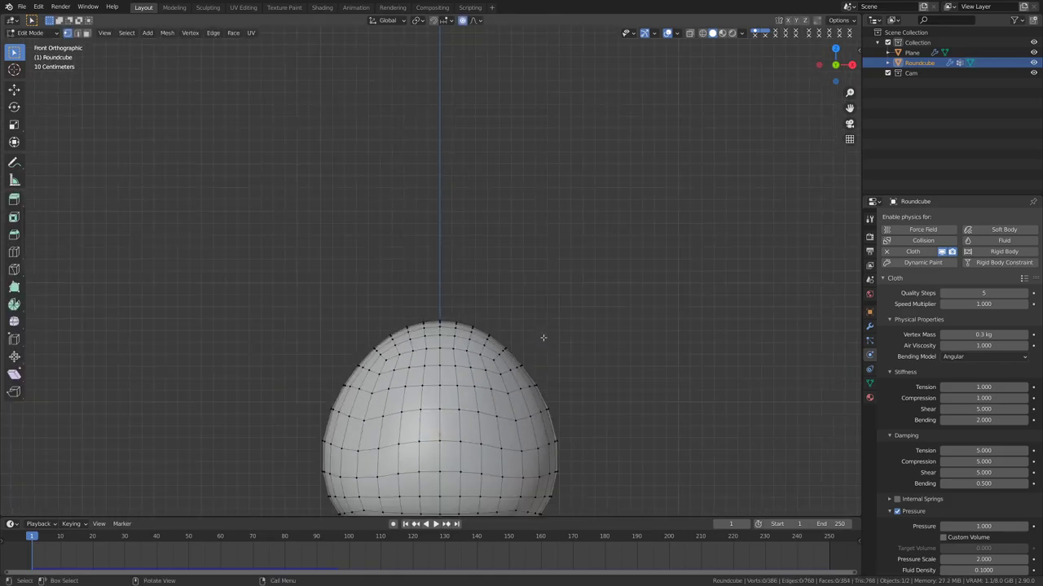
{"action": "middle_click_drag", "start_coordinate": [456, 350], "coordinate": [483, 391]}
{"action": "left_click", "coordinate": [457, 389]}
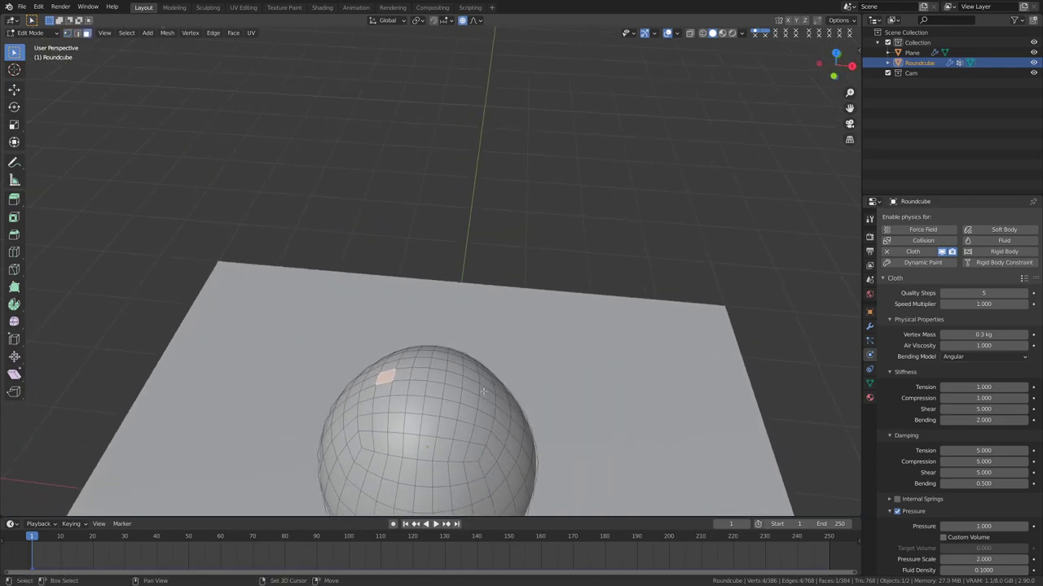
{"action": "left_click", "coordinate": [476, 388], "text": "shift"}
{"action": "key", "text": "KP_1"}
{"action": "middle_click_drag", "start_coordinate": [479, 383], "coordinate": [459, 382], "text": "shift"}
{"action": "key", "text": "e"}
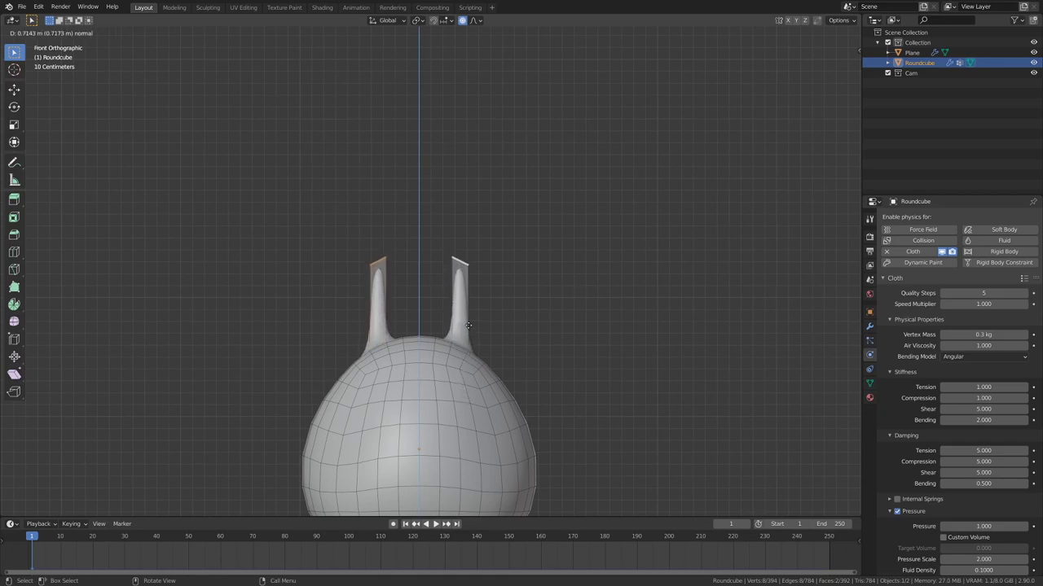
Confirm the extruded prongs and, in wireframe view without proportional editing, tilt both tips outward.
{"action": "left_click", "coordinate": [479, 299]}
{"action": "left_click", "coordinate": [475, 278]}
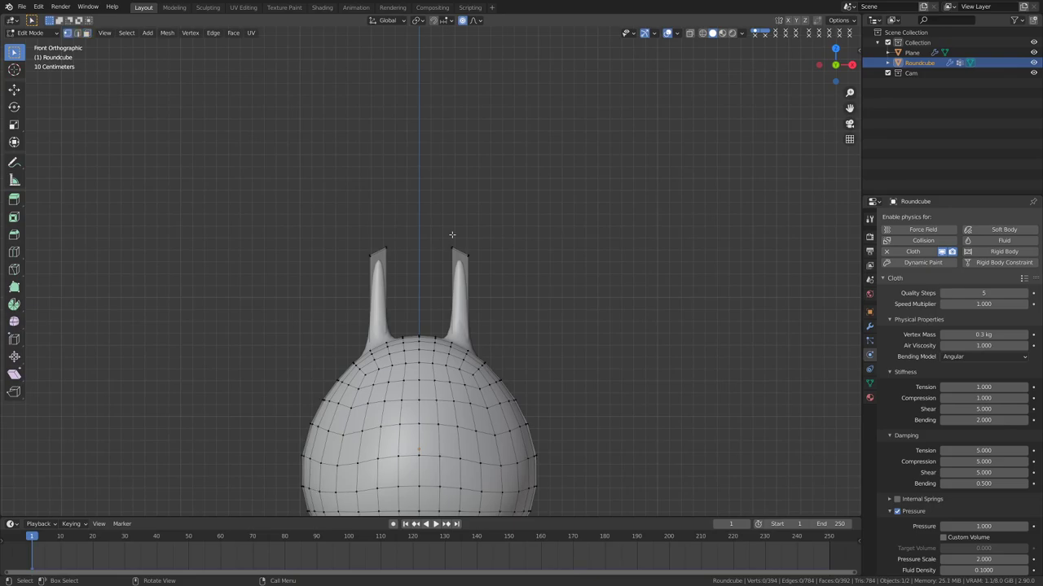
{"action": "key", "text": "z"}
{"action": "left_click", "coordinate": [385, 242]}
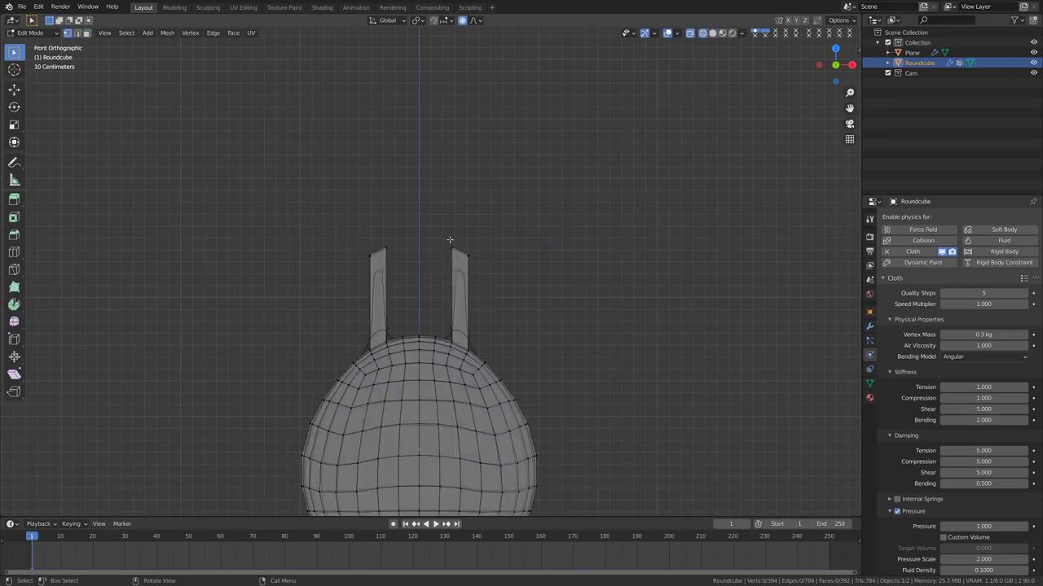
{"action": "left_click_drag", "start_coordinate": [432, 220], "coordinate": [495, 280]}
{"action": "key", "text": "r"}
{"action": "key", "text": "Escape"}
{"action": "left_click", "coordinate": [466, 24]}
{"action": "key", "text": "g"}
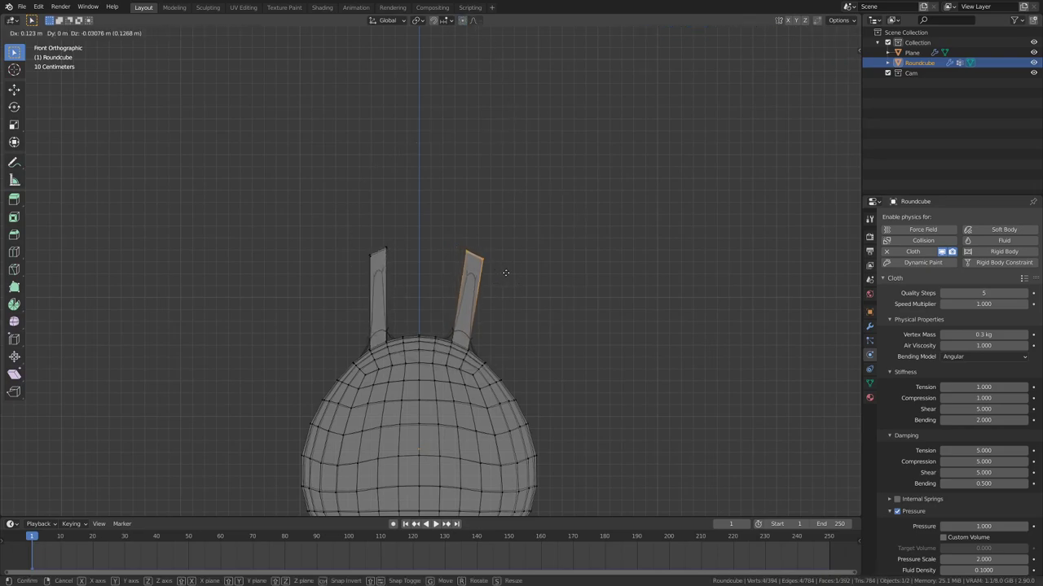
{"action": "left_click", "coordinate": [517, 277]}
{"action": "left_click_drag", "start_coordinate": [337, 217], "coordinate": [433, 272]}
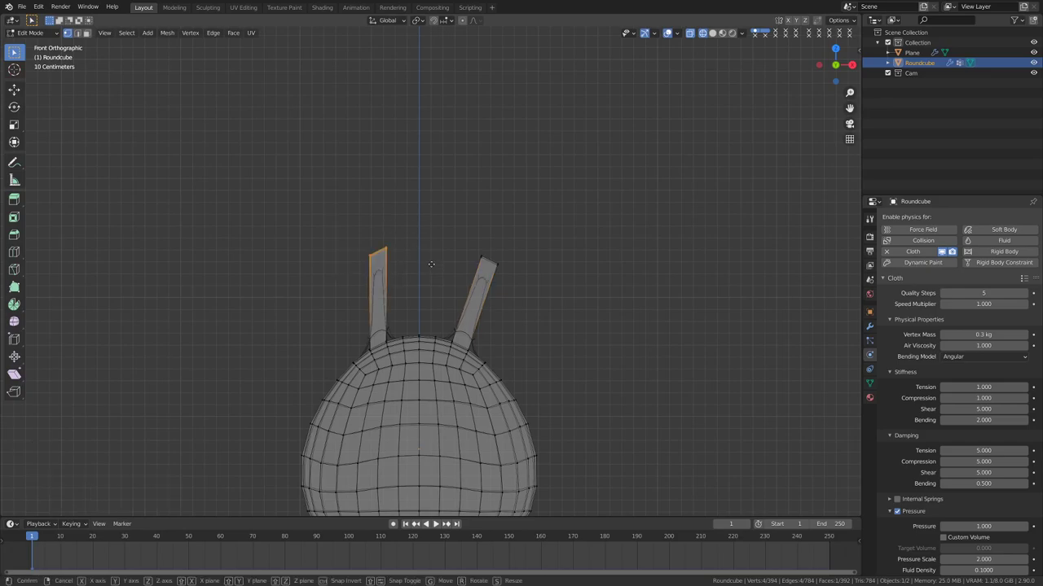
{"action": "key", "text": "g"}
{"action": "left_click", "coordinate": [400, 269]}
{"action": "left_click", "coordinate": [400, 277]}
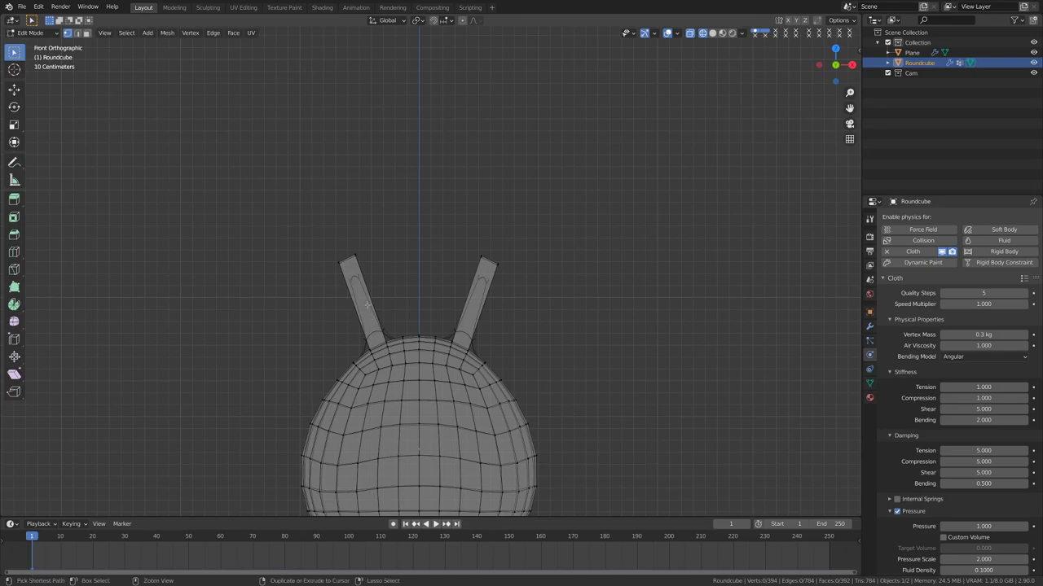
Add five evenly spaced loop cuts along each antenna prong.
{"action": "key", "text": "ctrl+r"}
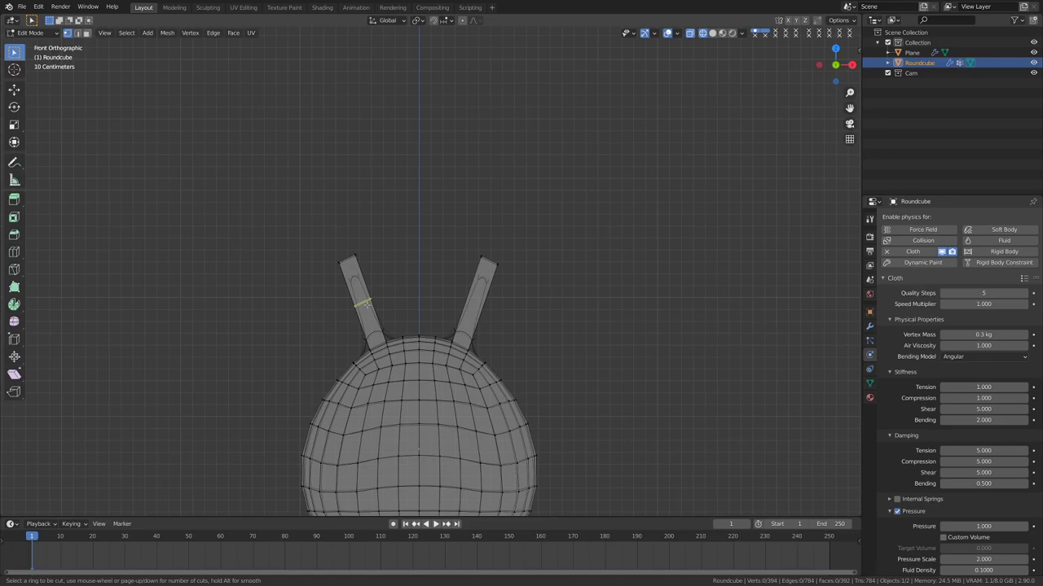
{"action": "scroll", "coordinate": [364, 303], "scroll_direction": "up", "scroll_amount": 4}
{"action": "scroll", "coordinate": [364, 300], "scroll_direction": "down", "scroll_amount": 1}
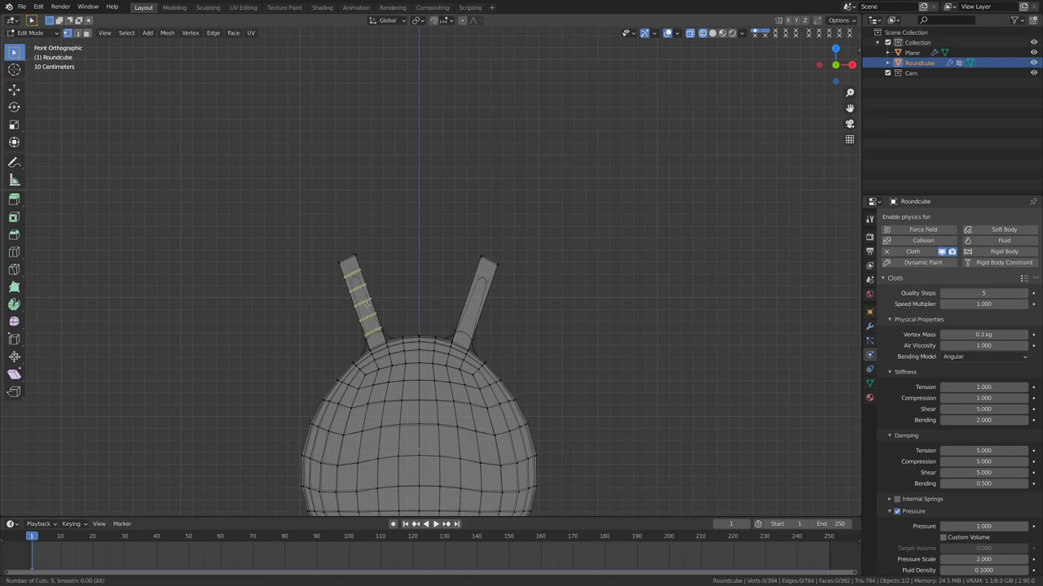
{"action": "left_click", "coordinate": [364, 303]}
{"action": "right_click", "coordinate": [366, 305]}
{"action": "key", "text": "ctrl+r"}
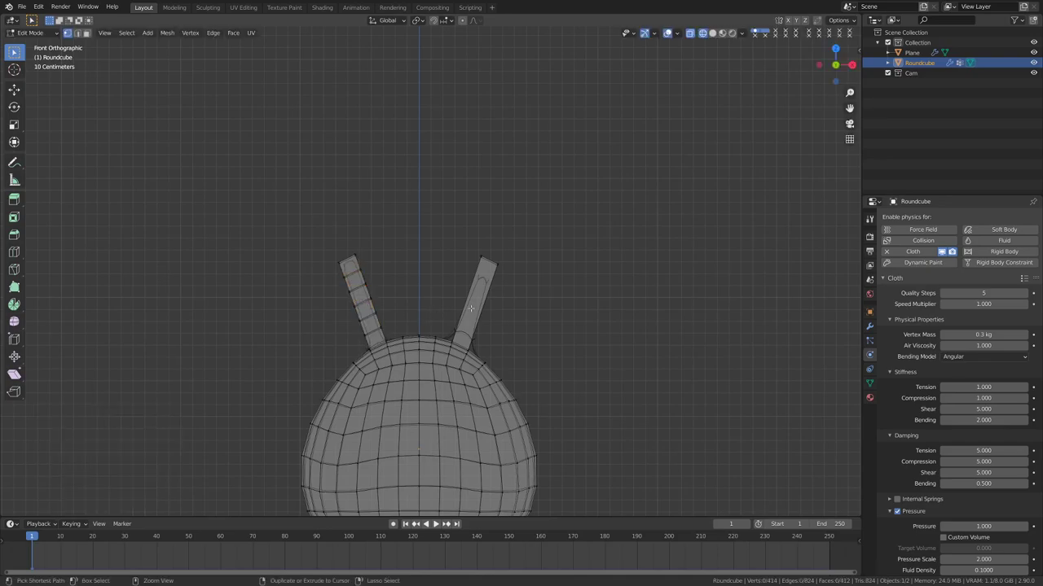
{"action": "scroll", "coordinate": [471, 307], "scroll_direction": "up", "scroll_amount": 4}
{"action": "left_click", "coordinate": [470, 307]}
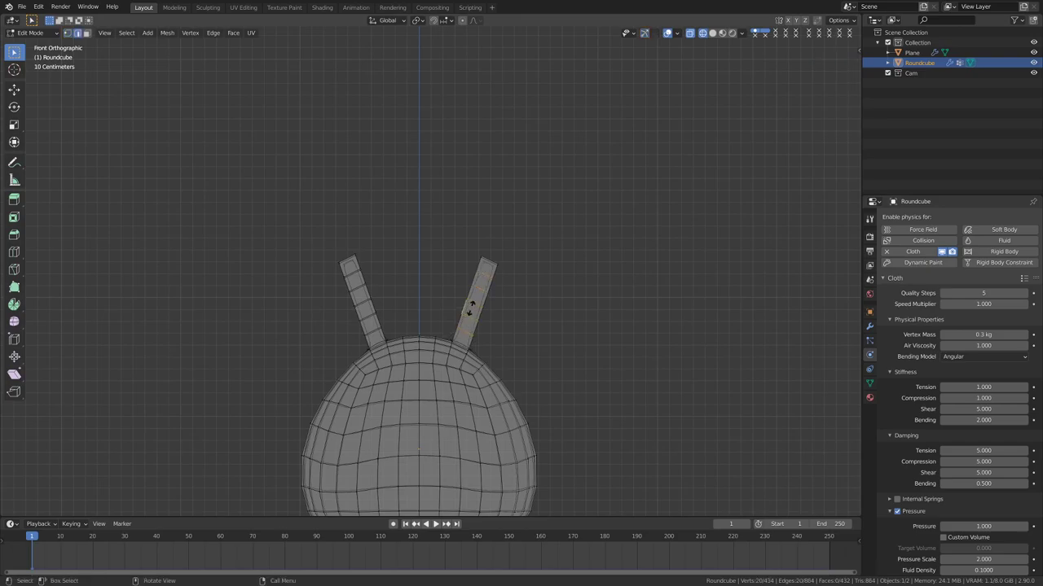
{"action": "right_click", "coordinate": [471, 307]}
{"action": "left_click", "coordinate": [516, 361]}
{"action": "scroll", "coordinate": [516, 342], "scroll_direction": "down", "scroll_amount": 3, "text": "shift"}
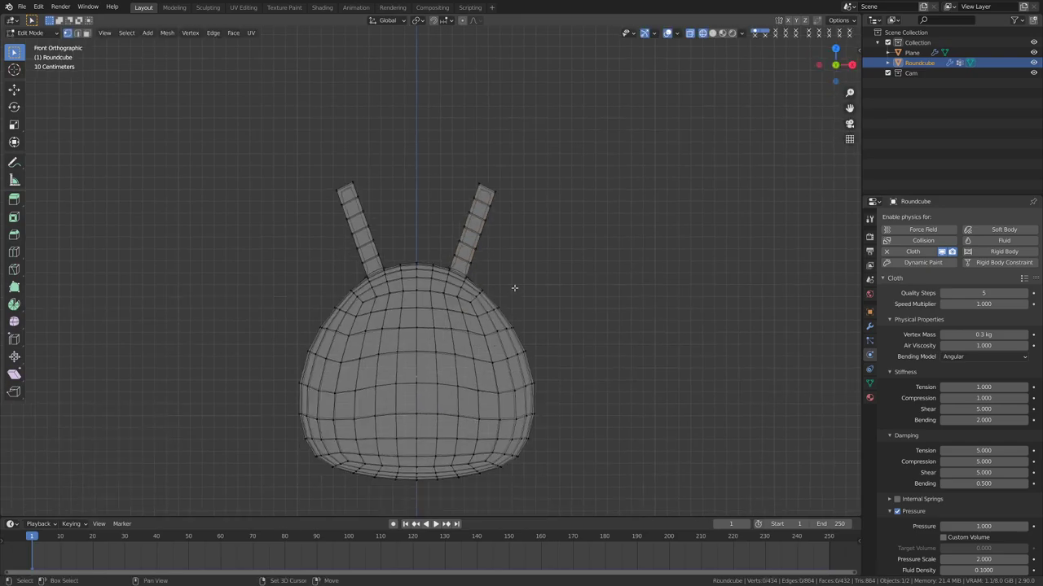
{"action": "key", "text": "ctrl+Tab"}
Back in Object Mode with solid shading, play the cloth fall and rewind to frame 1.
{"action": "left_click", "coordinate": [408, 326]}
{"action": "left_click", "coordinate": [483, 343]}
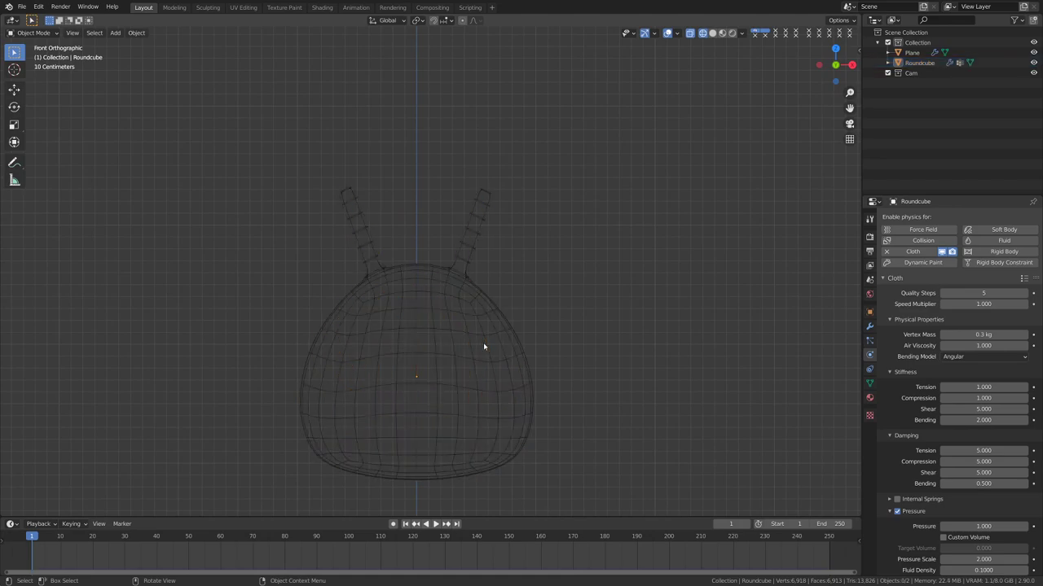
{"action": "scroll", "coordinate": [440, 412], "scroll_direction": "down", "scroll_amount": 3}
{"action": "key", "text": "shift+z"}
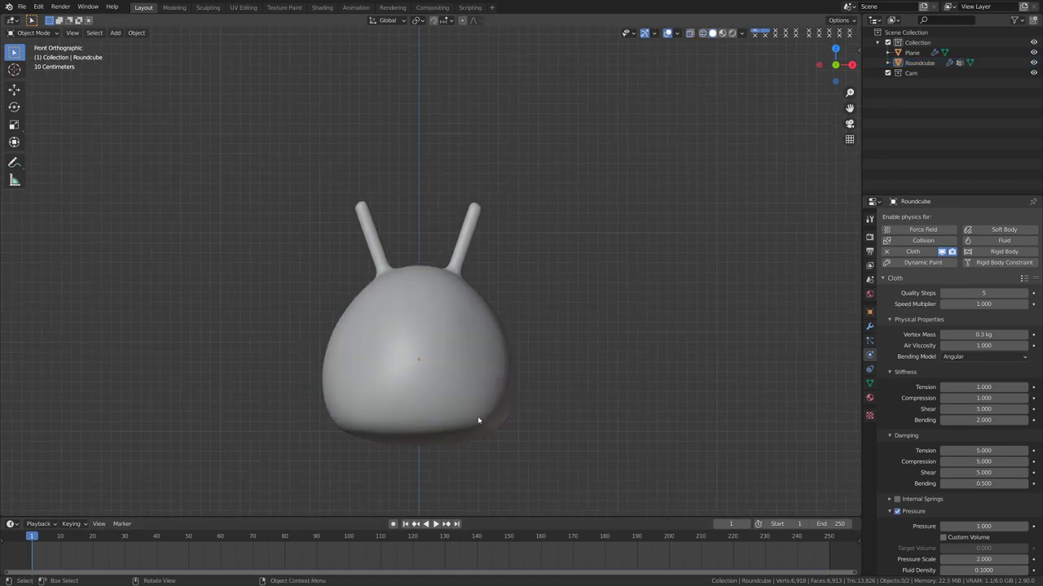
{"action": "left_click", "coordinate": [436, 524]}
{"action": "scroll", "coordinate": [462, 440], "scroll_direction": "down", "scroll_amount": 2}
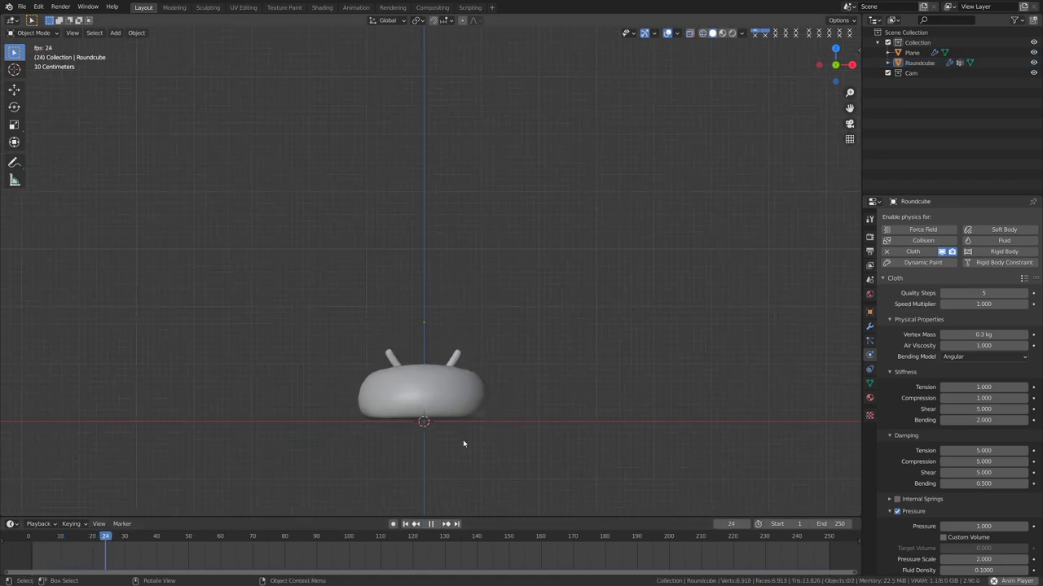
{"action": "middle_click_drag", "start_coordinate": [468, 436], "coordinate": [438, 486]}
{"action": "left_click", "coordinate": [431, 523]}
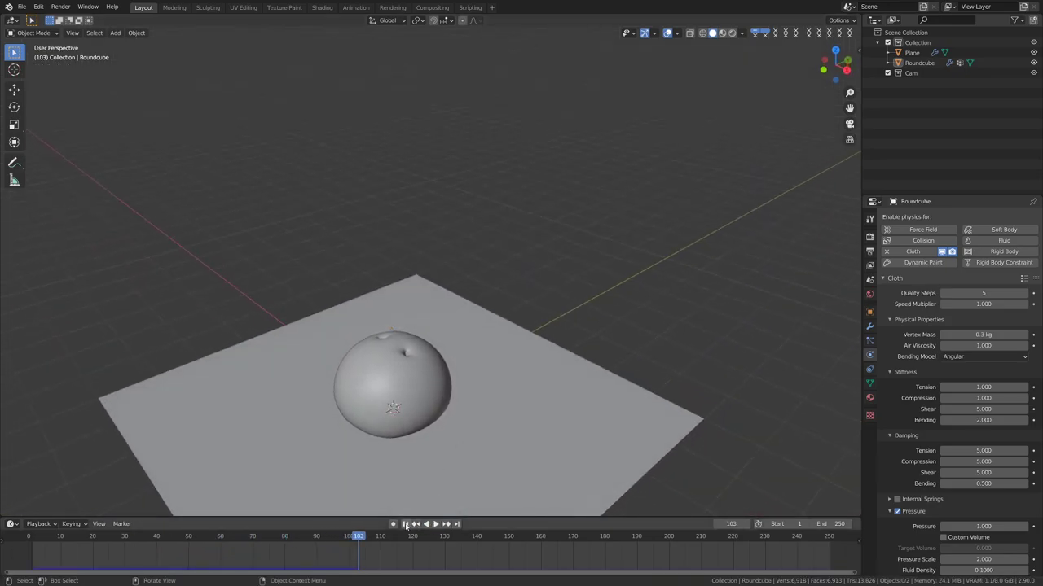
{"action": "left_click", "coordinate": [404, 524]}
Enable Self Collisions in the cloth Collisions settings, replay the fall, and rewind to frame 1.
{"action": "scroll", "coordinate": [884, 391], "scroll_direction": "down", "scroll_amount": 3}
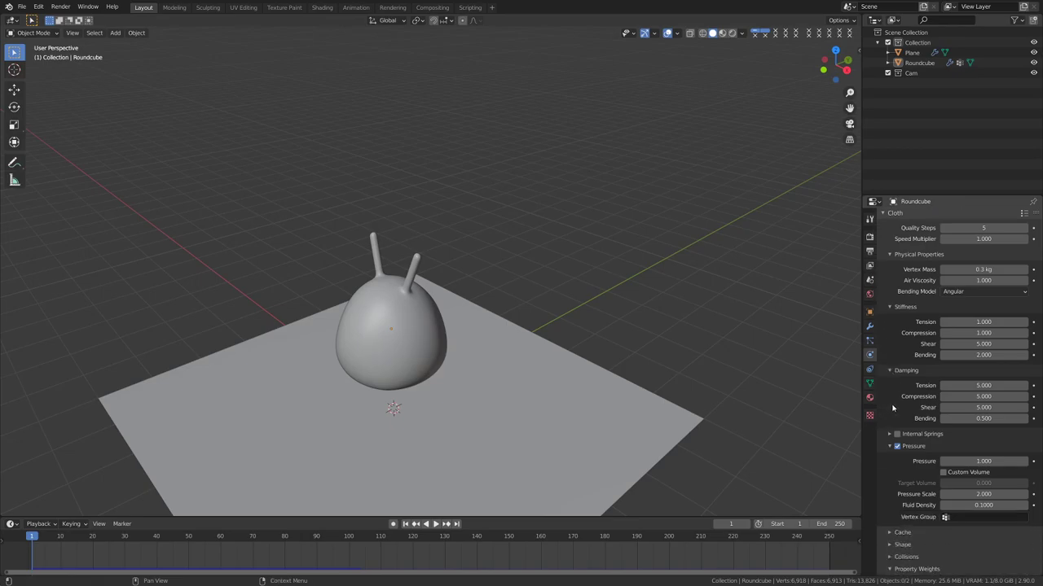
{"action": "scroll", "coordinate": [899, 440], "scroll_direction": "down", "scroll_amount": 2}
{"action": "left_click", "coordinate": [902, 489]}
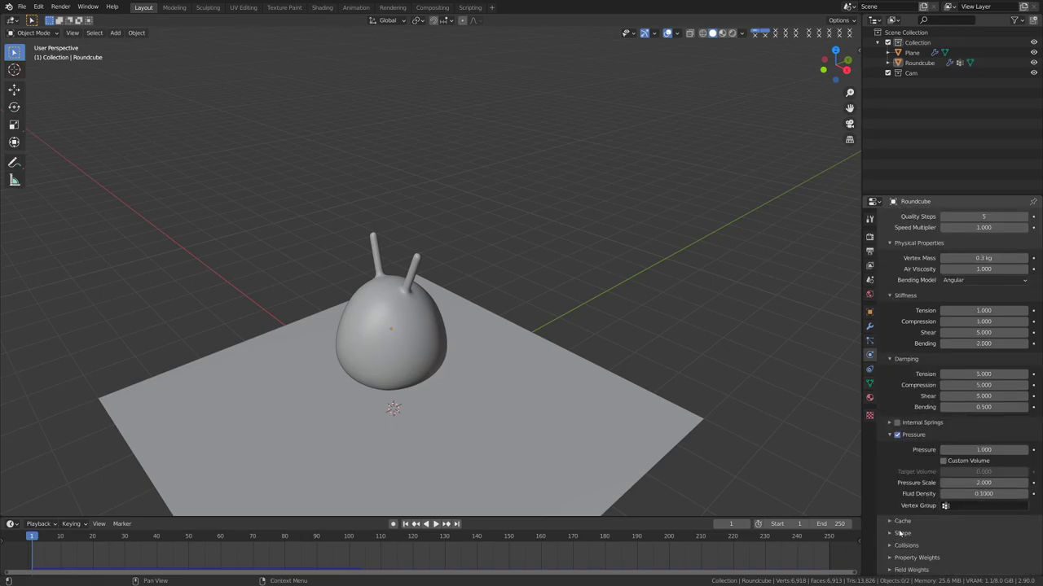
{"action": "left_click", "coordinate": [906, 557]}
{"action": "scroll", "coordinate": [977, 562], "scroll_direction": "down", "scroll_amount": 3}
{"action": "scroll", "coordinate": [980, 560], "scroll_direction": "down", "scroll_amount": 2}
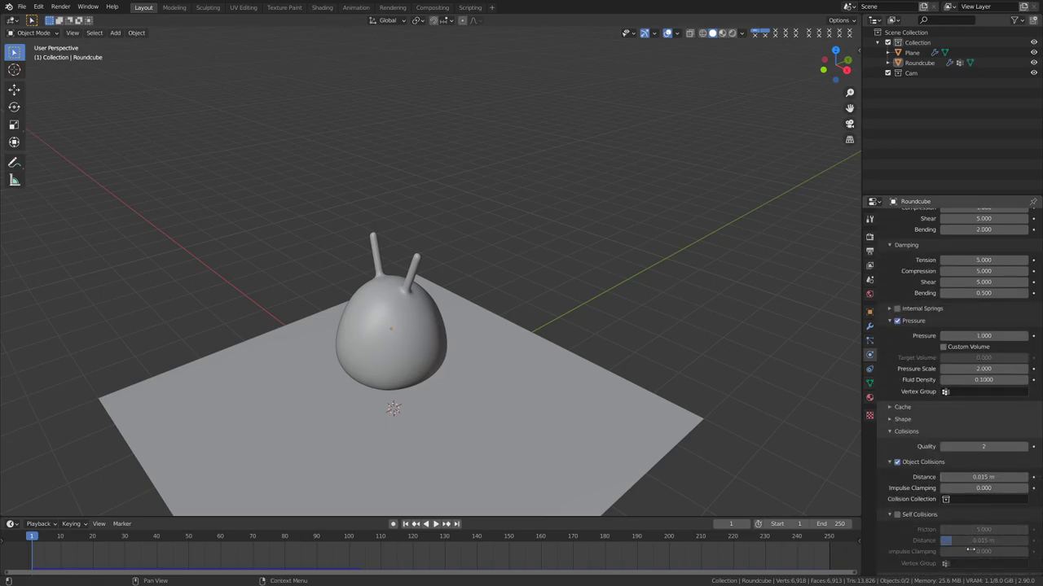
{"action": "left_click", "coordinate": [897, 494]}
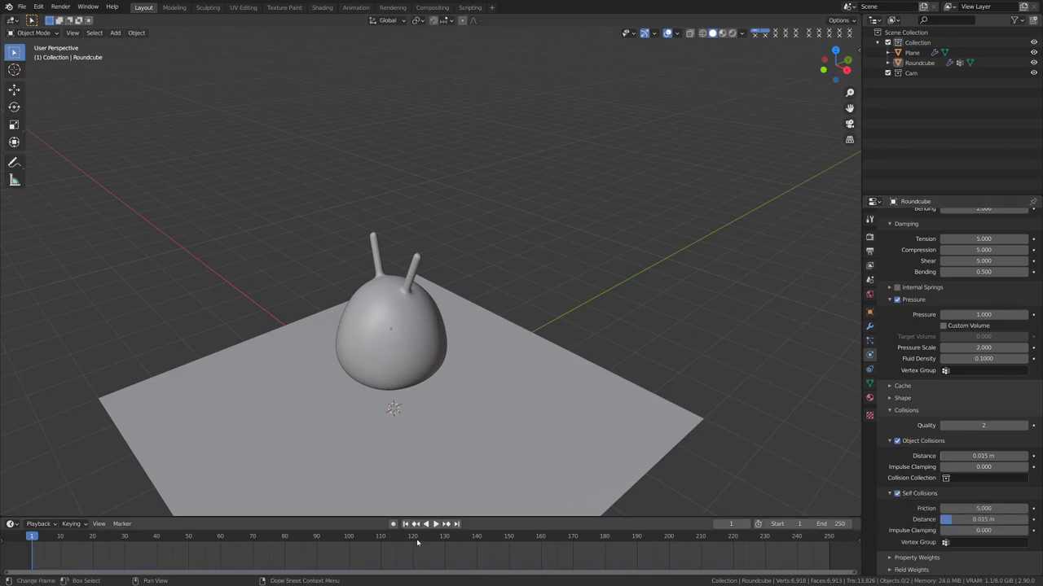
{"action": "left_click", "coordinate": [440, 528]}
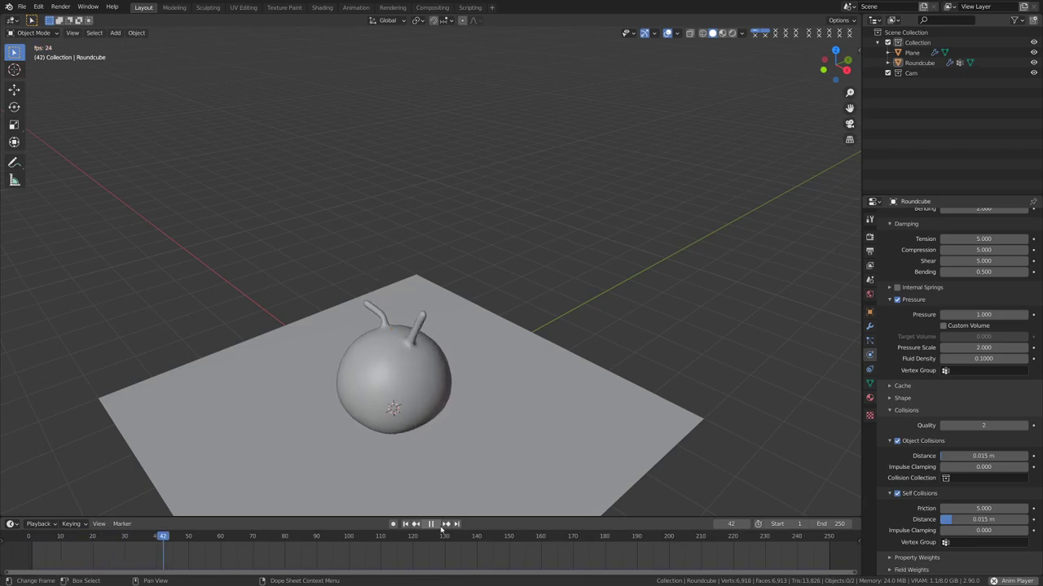
{"action": "key", "text": "space"}
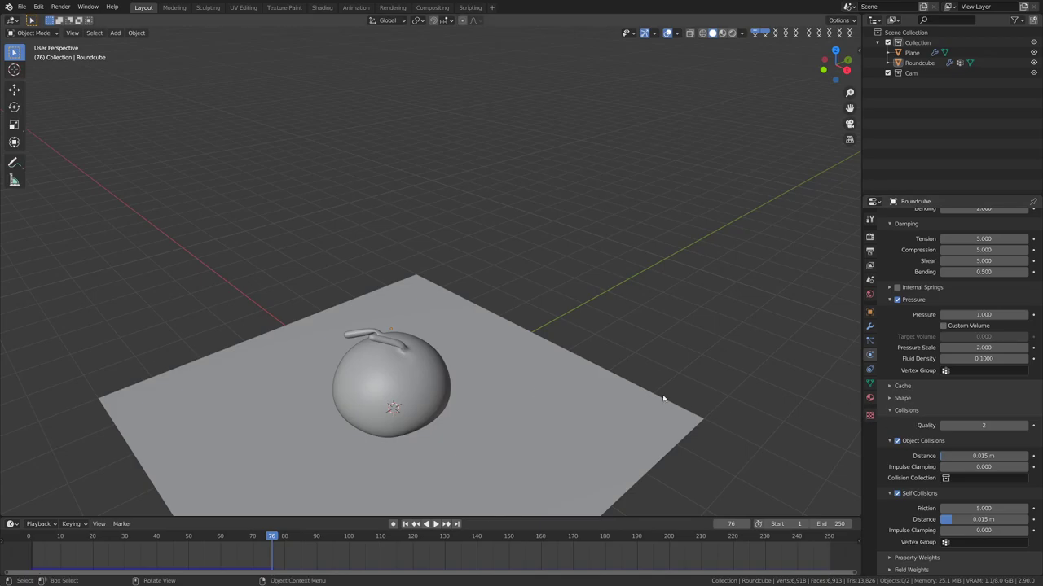
{"action": "left_click", "coordinate": [406, 524]}
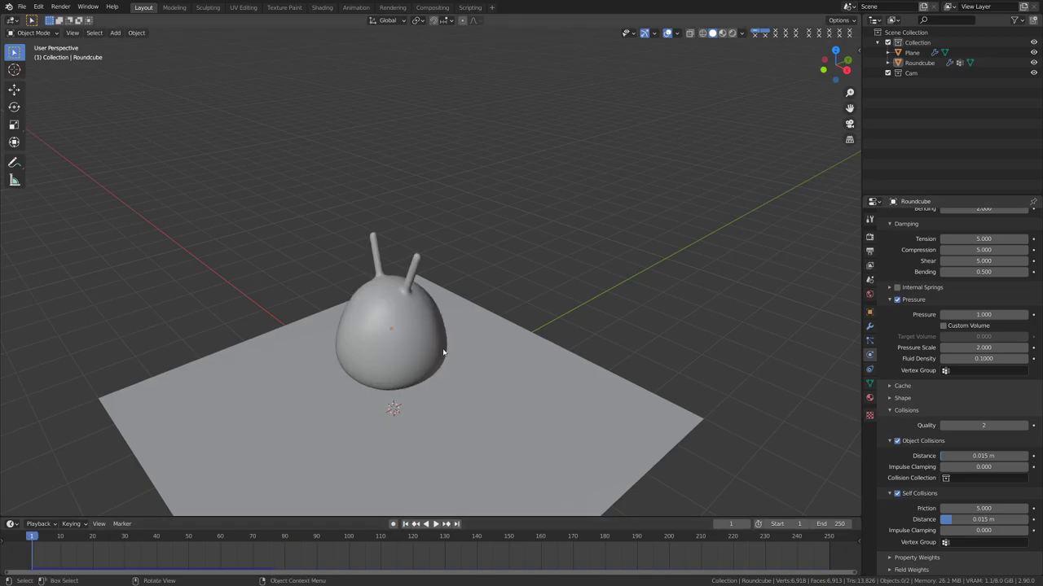
In see-through Edit Mode, select both antenna tips and grow the selection onto the body's top ring.
{"action": "key", "text": "KP_1"}
{"action": "scroll", "coordinate": [439, 334], "scroll_direction": "up", "scroll_amount": 5}
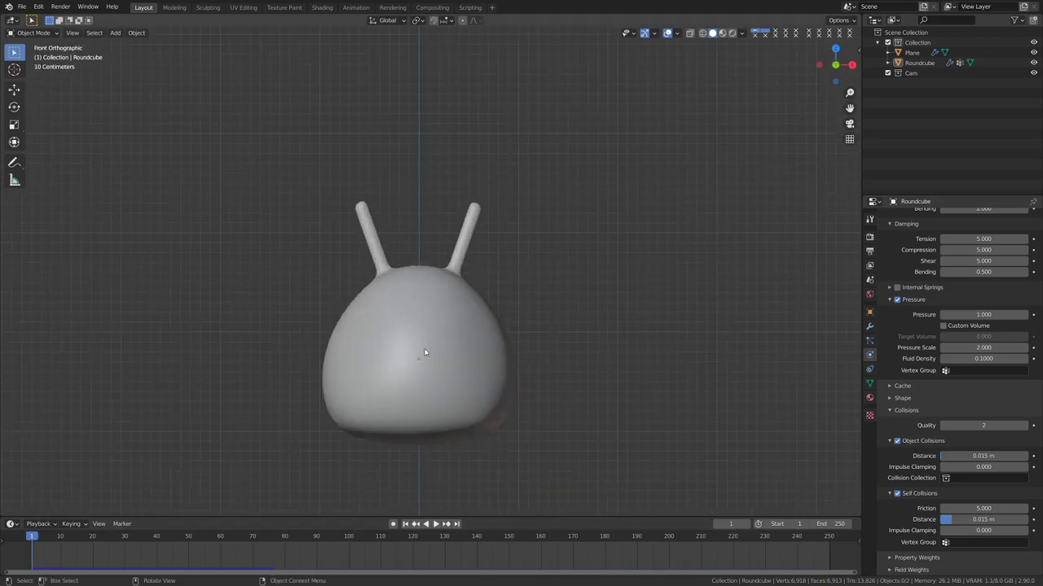
{"action": "left_click", "coordinate": [436, 306]}
{"action": "key", "text": "ctrl+Tab"}
{"action": "left_click", "coordinate": [553, 290]}
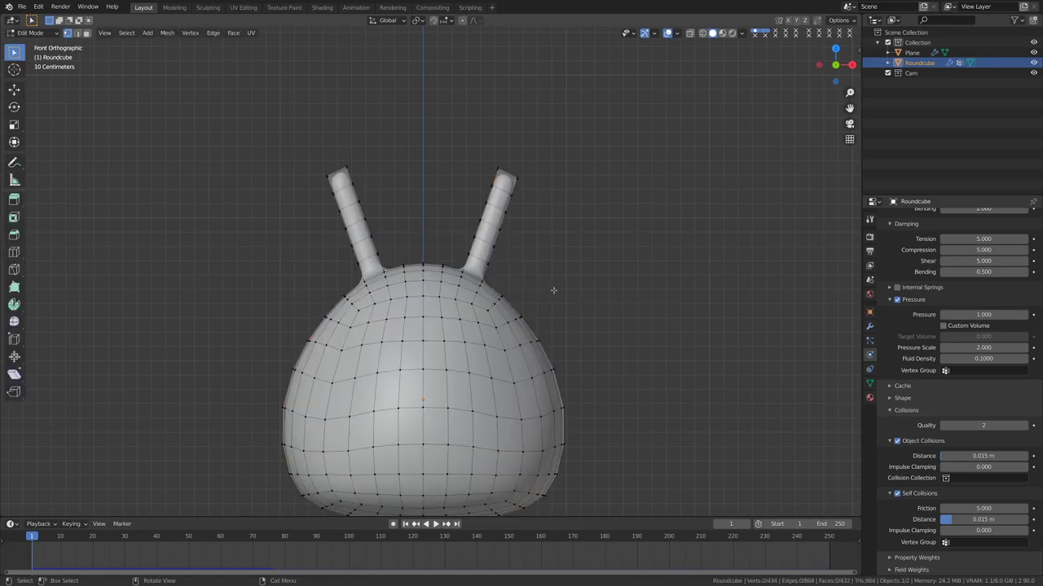
{"action": "key", "text": "alt+z"}
{"action": "key", "text": "c"}
{"action": "left_click", "coordinate": [333, 168]}
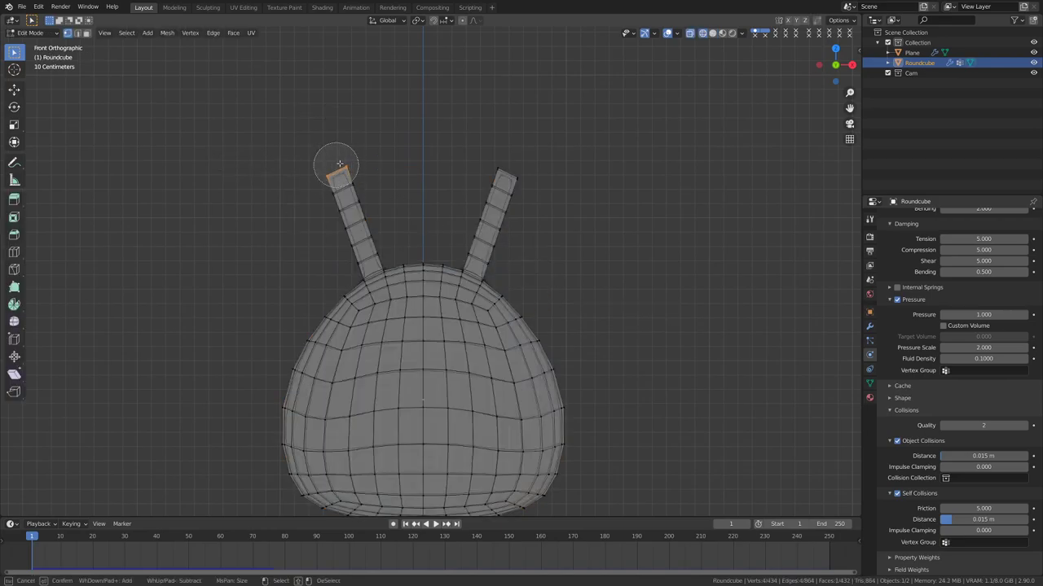
{"action": "left_click", "coordinate": [511, 163]}
{"action": "right_click", "coordinate": [598, 170]}
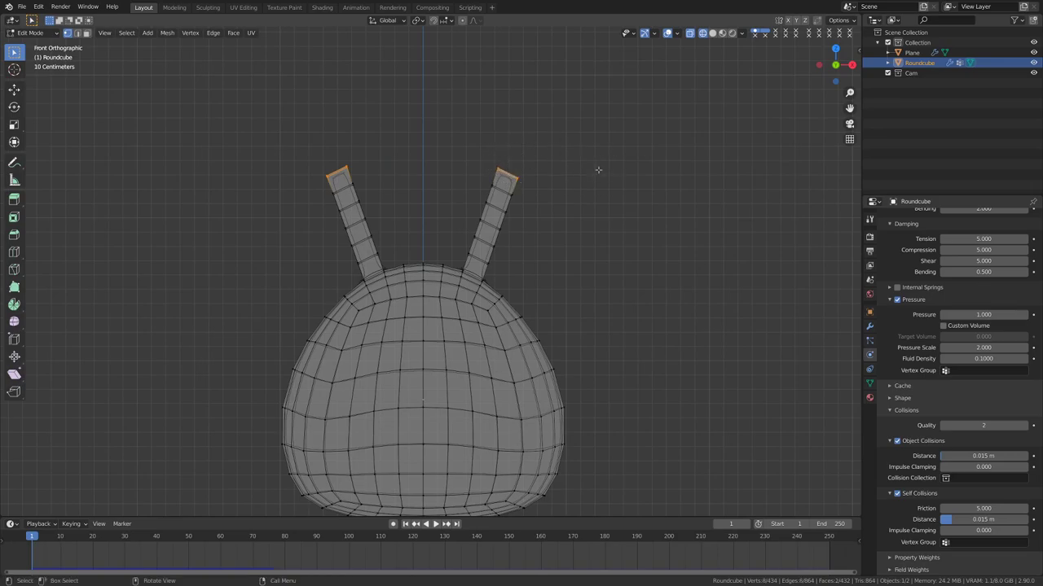
{"action": "key", "text": "ctrl+KP_Add"}
{"action": "key", "text": "ctrl+KP_Add"}
{"action": "key", "text": "ctrl+KP_Add"}
{"action": "key", "text": "ctrl+KP_Add"}
{"action": "key", "text": "ctrl+KP_Add"}
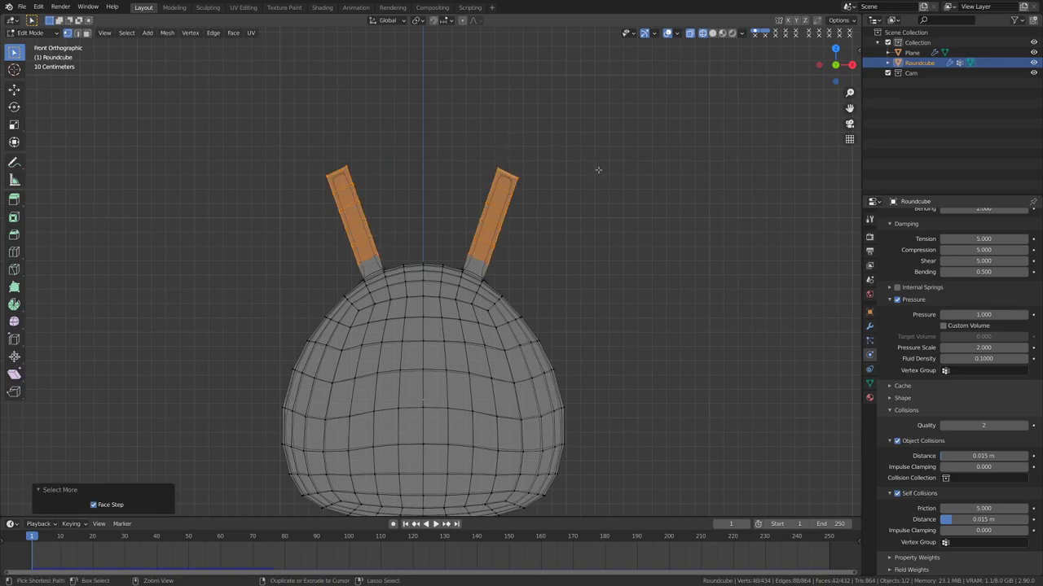
{"action": "key", "text": "ctrl+KP_Add"}
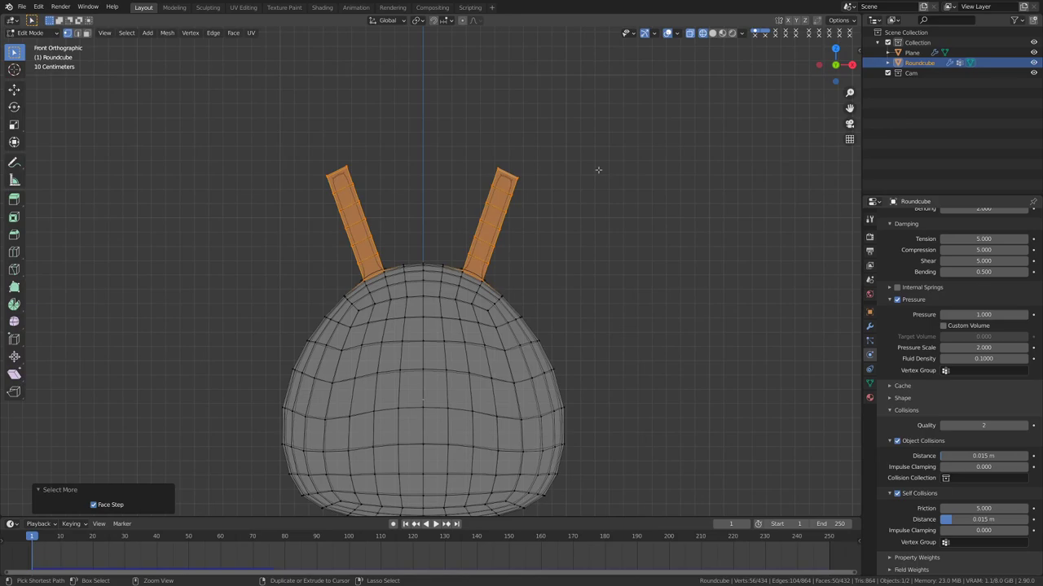
{"action": "key", "text": "ctrl+KP_Add"}
{"action": "middle_click_drag", "start_coordinate": [567, 242], "coordinate": [525, 268]}
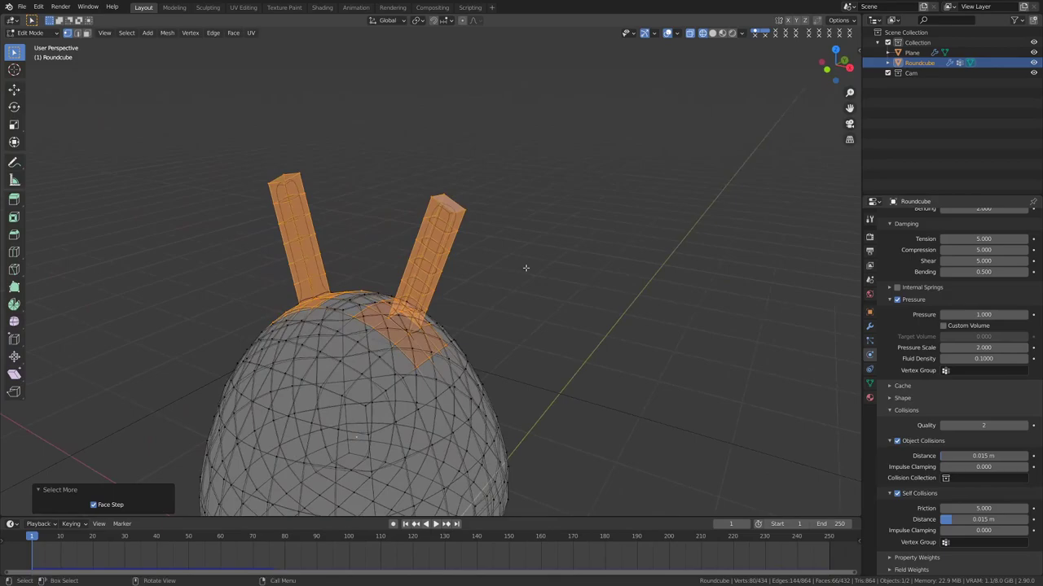
{"action": "middle_click_drag", "start_coordinate": [425, 298], "coordinate": [465, 288]}
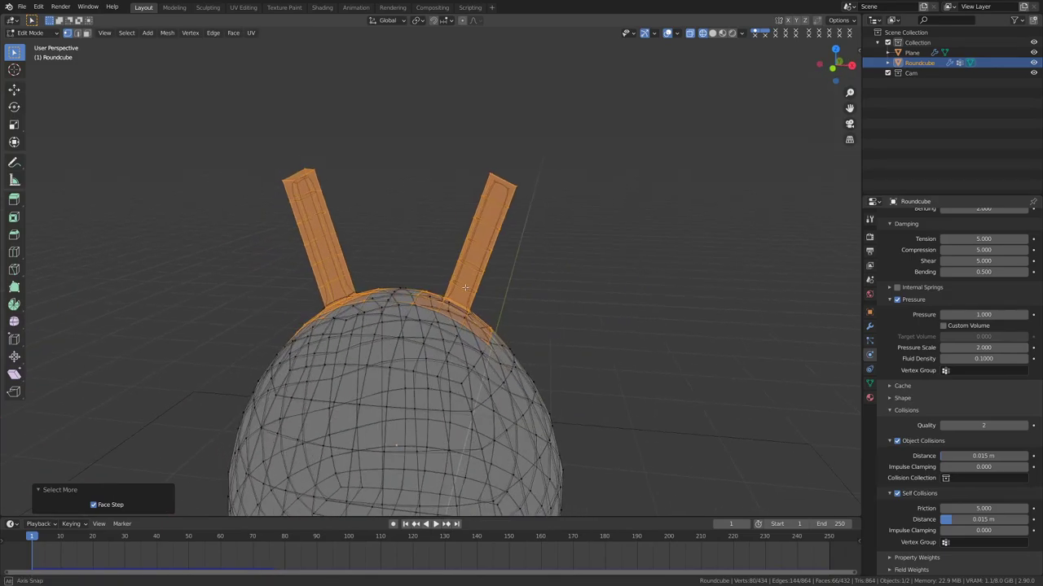
Replace the Balloon vertex group with a new 'Antenna' group and assign the selection to it.
{"action": "left_click", "coordinate": [869, 383]}
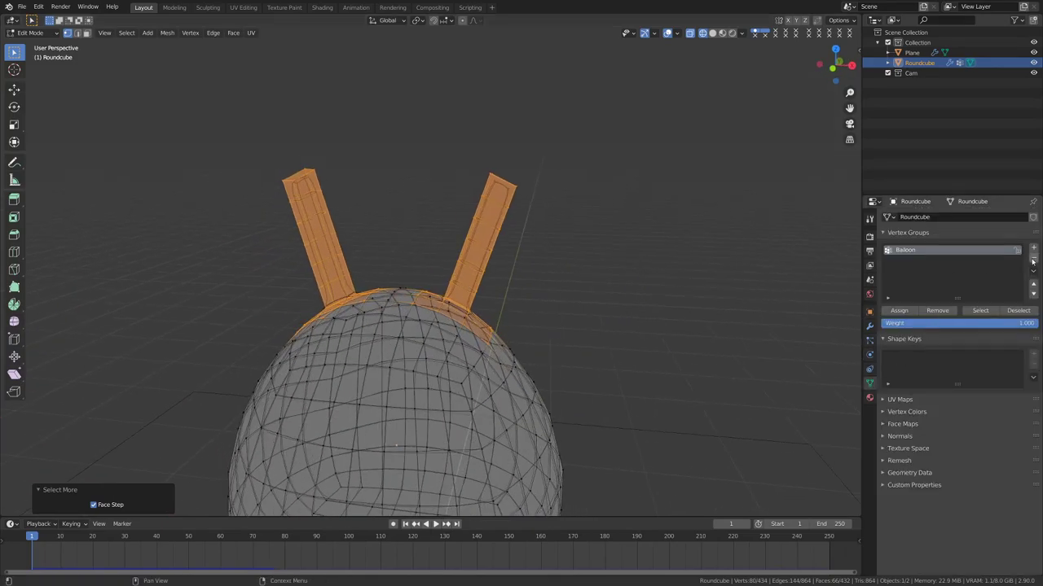
{"action": "left_click", "coordinate": [1033, 259]}
{"action": "left_click", "coordinate": [1033, 247]}
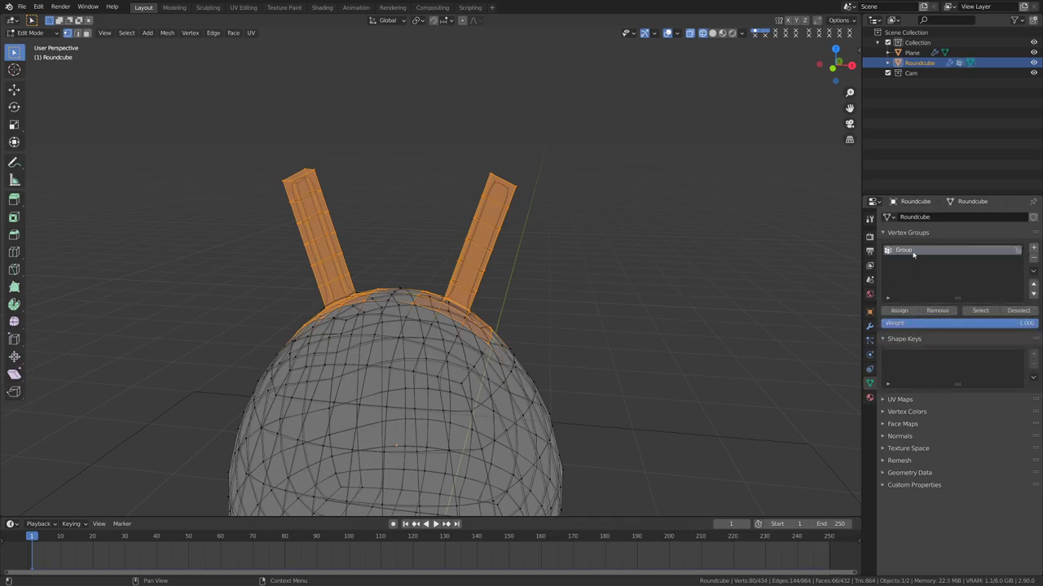
{"action": "type", "text": "Antenna"}
{"action": "left_click", "coordinate": [899, 310]}
{"action": "left_click", "coordinate": [869, 355]}
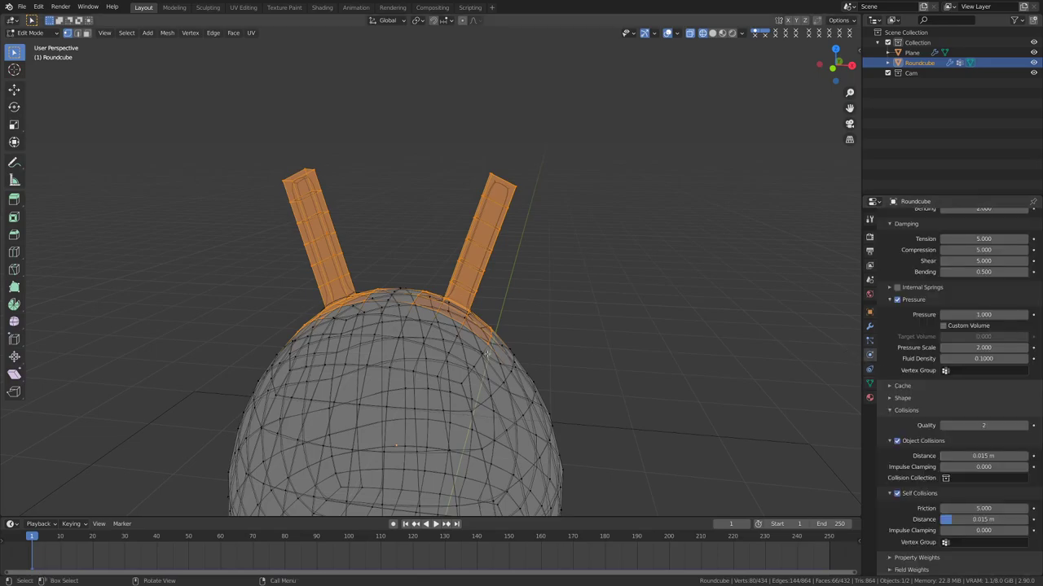
{"action": "key", "text": "KP_1"}
Return to Object Mode and switch the viewport to solid shading.
{"action": "scroll", "coordinate": [488, 354], "scroll_direction": "down", "scroll_amount": 1}
{"action": "key", "text": "ctrl+Tab"}
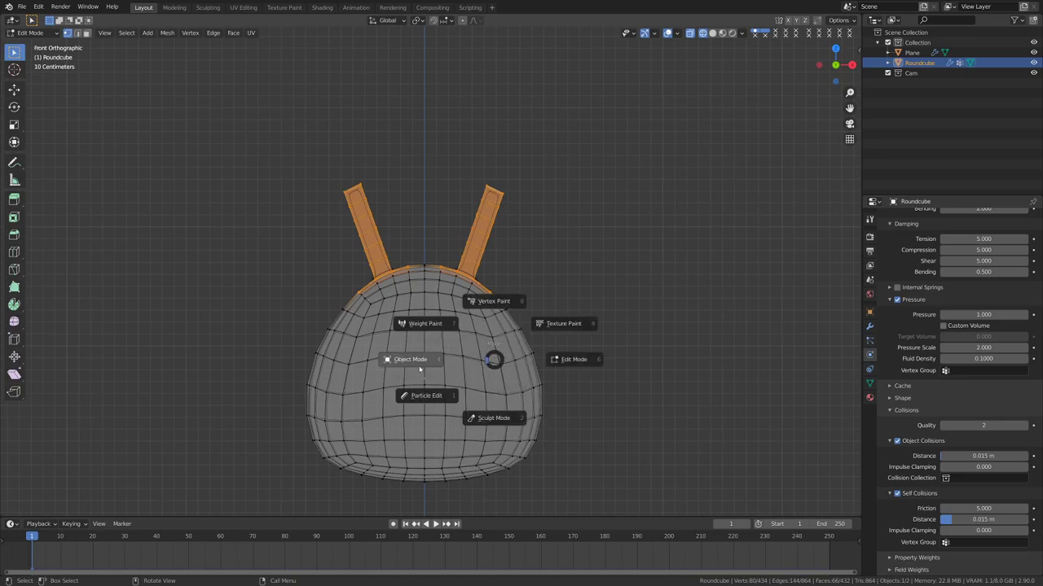
{"action": "left_click", "coordinate": [420, 371]}
{"action": "key", "text": "z"}
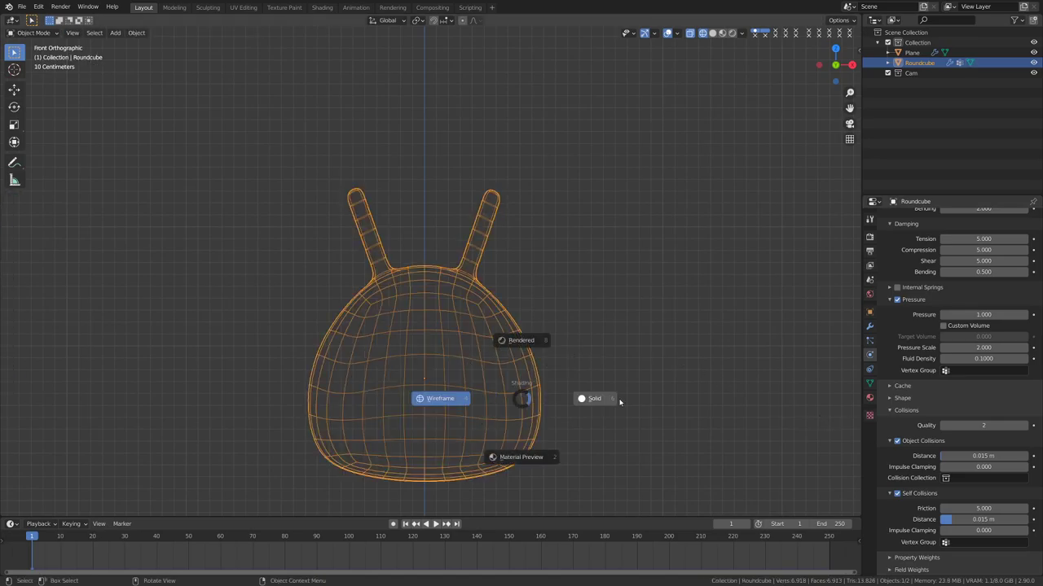
{"action": "left_click", "coordinate": [617, 400]}
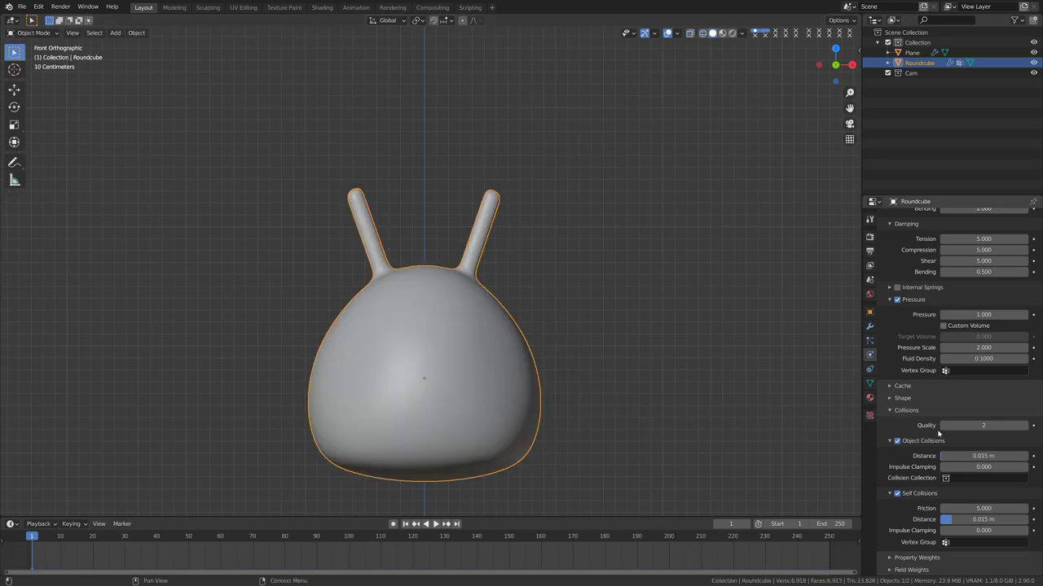
Set the cloth's Structural, Shear and Bending Property Weight groups to Antenna.
{"action": "left_click", "coordinate": [894, 557]}
{"action": "scroll", "coordinate": [929, 553], "scroll_direction": "down", "scroll_amount": 3}
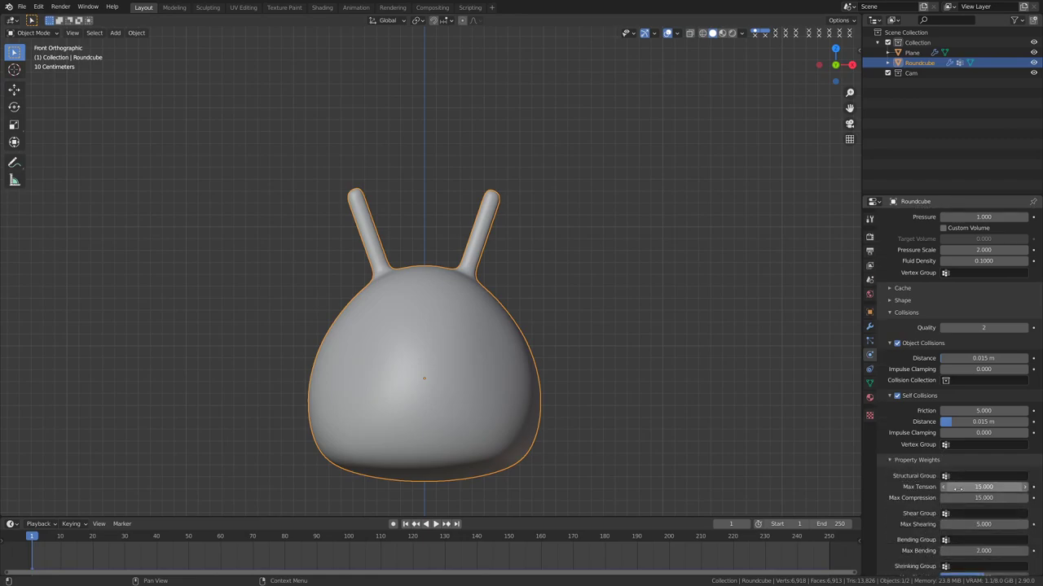
{"action": "left_click", "coordinate": [969, 476]}
{"action": "left_click", "coordinate": [937, 371]}
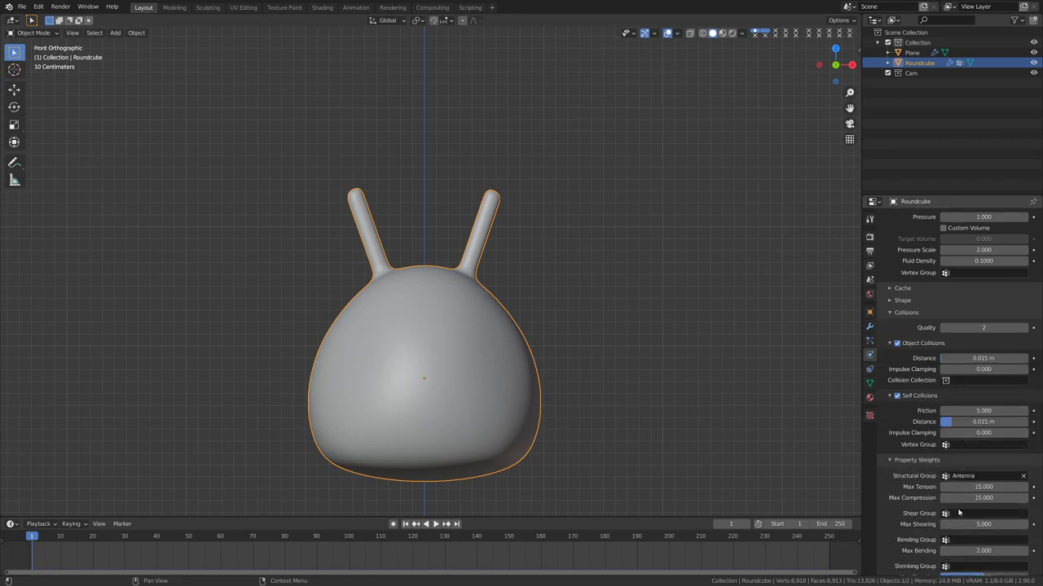
{"action": "left_click", "coordinate": [971, 514]}
{"action": "left_click", "coordinate": [936, 408]}
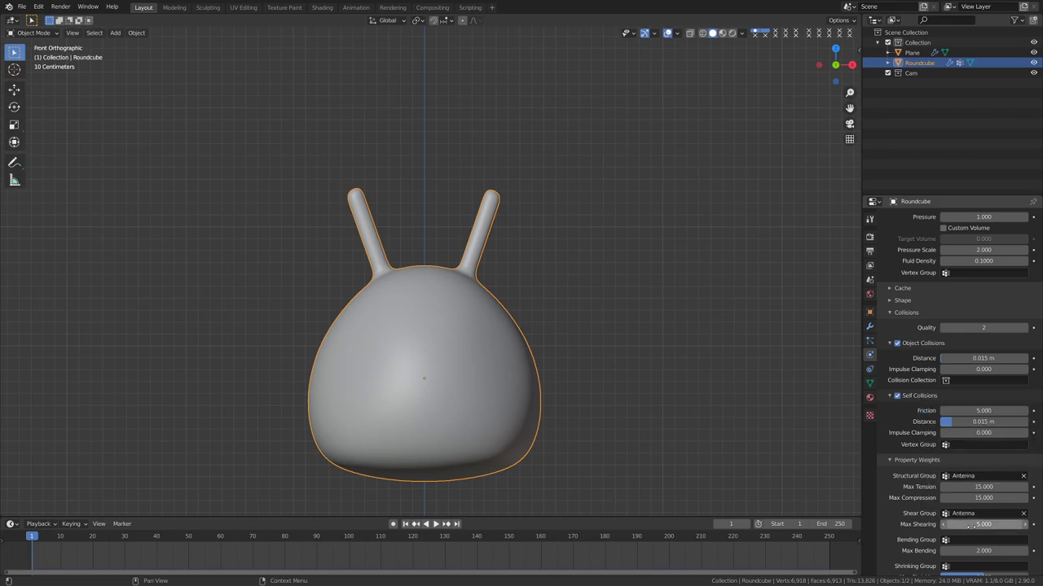
{"action": "left_click", "coordinate": [969, 540]}
{"action": "left_click", "coordinate": [936, 435]}
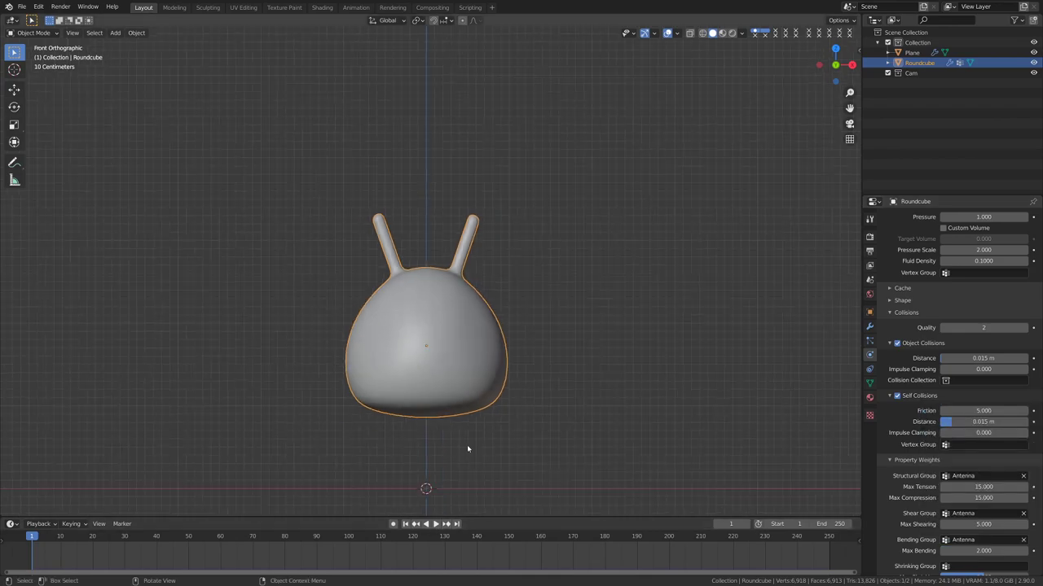
Play the simulation to check the stiffer antennae, then inspect the body from the right side.
{"action": "left_click", "coordinate": [435, 524]}
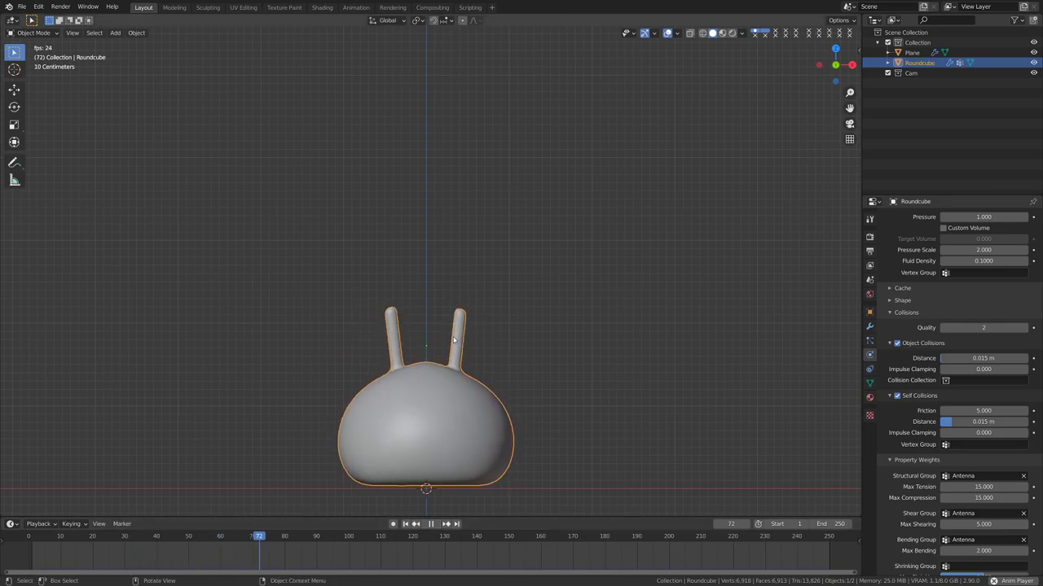
{"action": "left_click", "coordinate": [430, 525]}
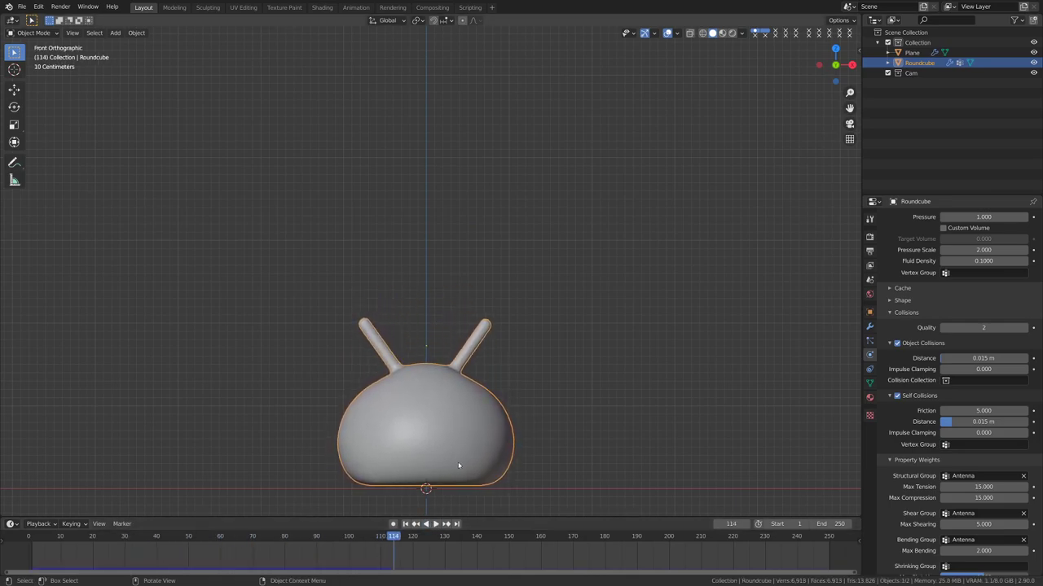
{"action": "key", "text": "alt+a"}
{"action": "middle_click_drag", "start_coordinate": [426, 484], "coordinate": [535, 467]}
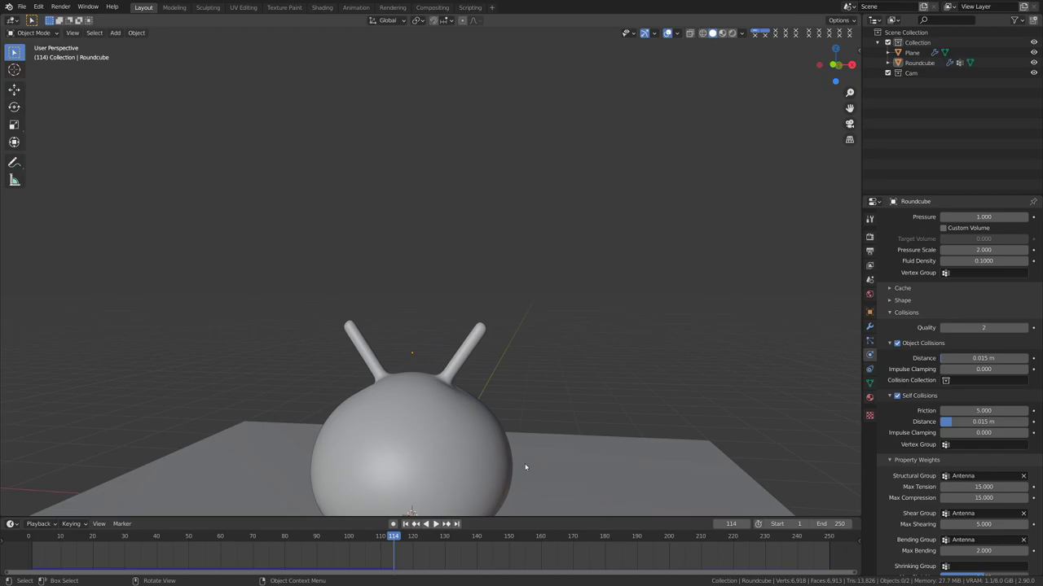
{"action": "key", "text": "KP_3"}
{"action": "middle_click_drag", "start_coordinate": [405, 437], "coordinate": [428, 438]}
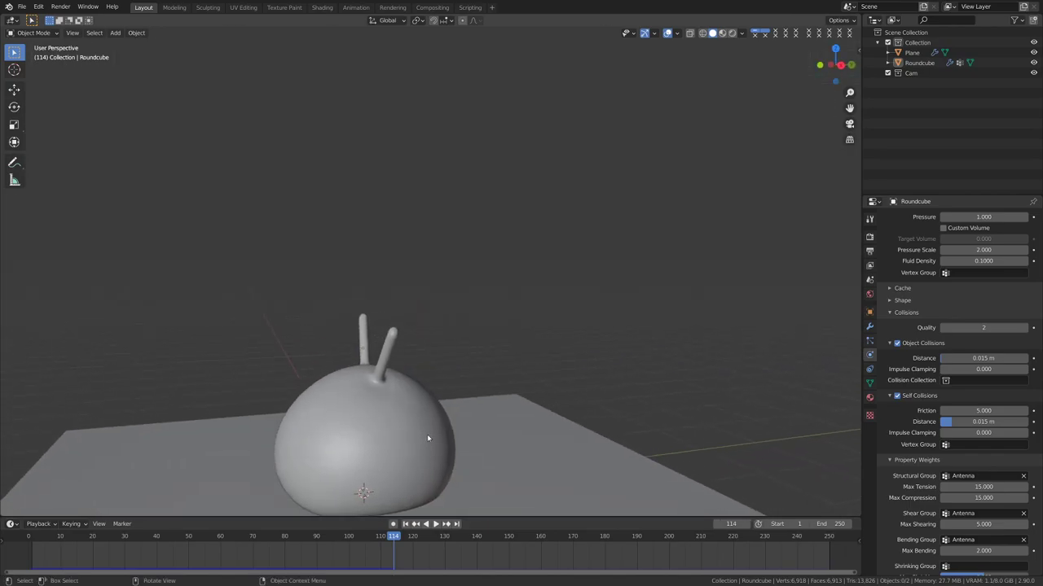
From the front view, add a Round Cube sphere and place it above the body.
{"action": "key", "text": "KP_1"}
{"action": "key", "text": "shift+a"}
{"action": "mouse_move", "coordinate": [430, 395]}
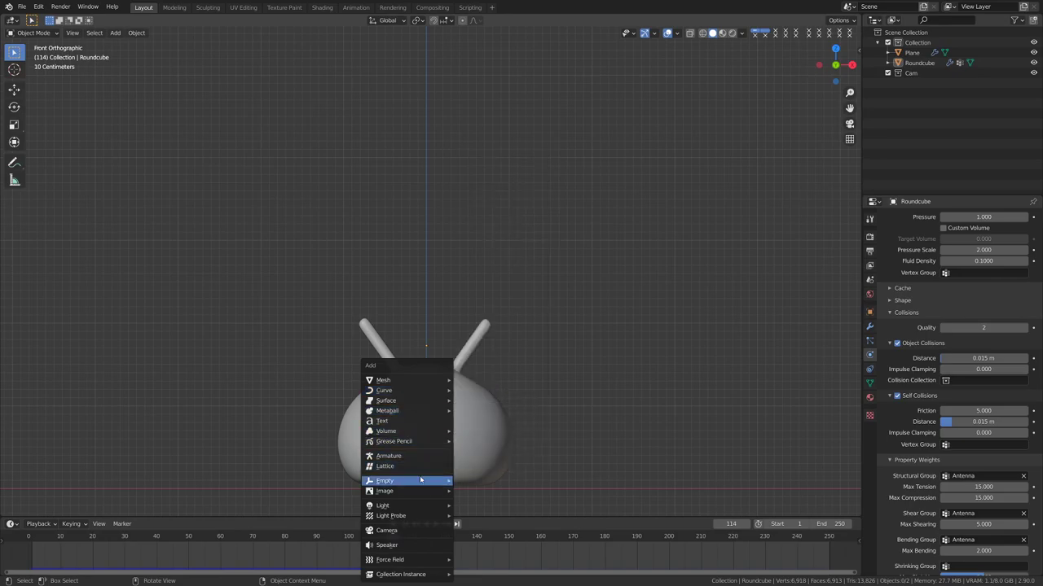
{"action": "mouse_move", "coordinate": [421, 497]}
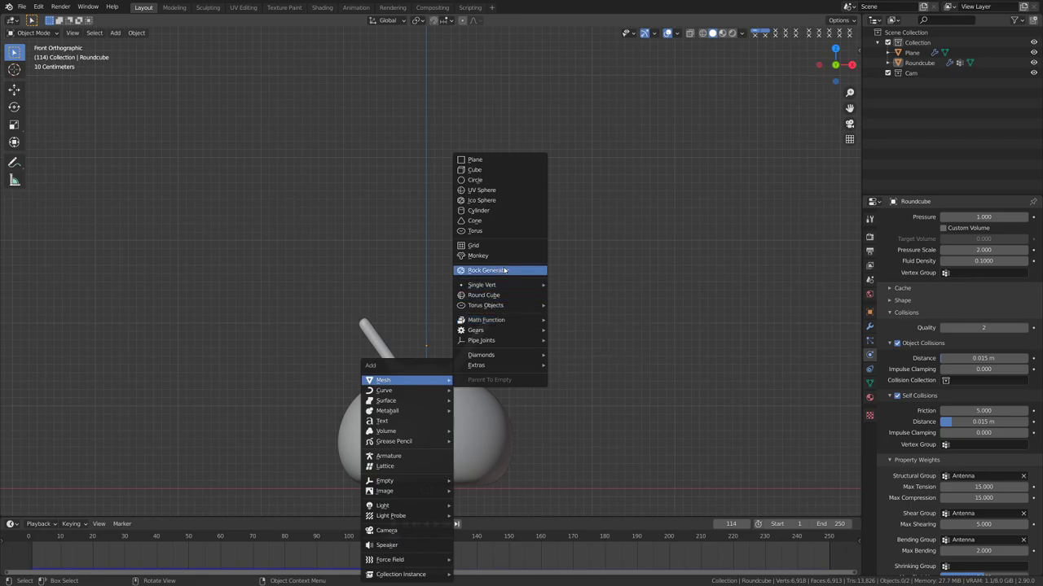
{"action": "left_click", "coordinate": [501, 294]}
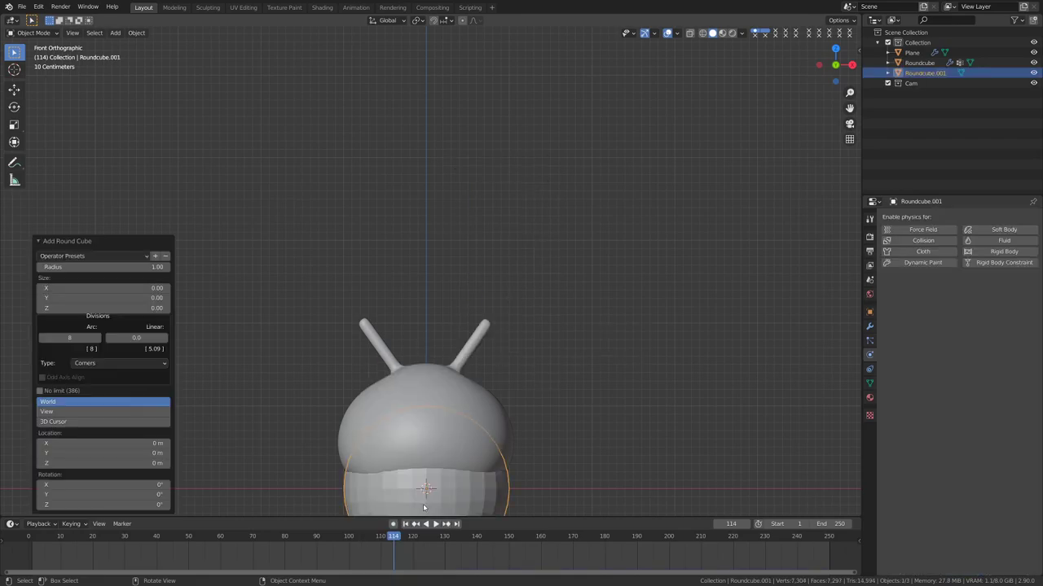
{"action": "key", "text": "g"}
{"action": "left_click", "coordinate": [487, 268]}
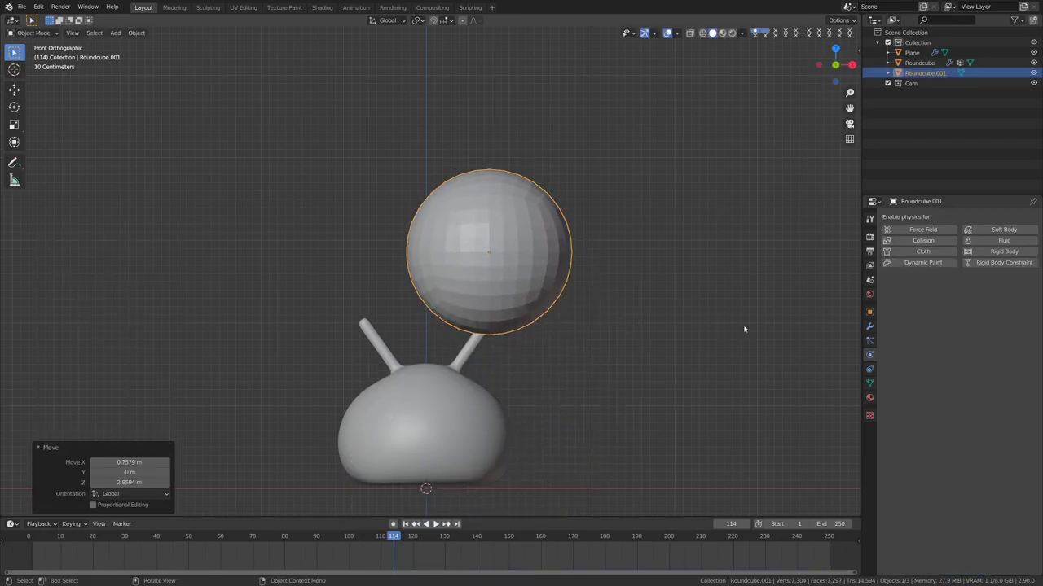
Scale the sphere to 0.3, set it on the right antenna tip, then scale it to 0.873.
{"action": "key", "text": "s"}
{"action": "left_click", "coordinate": [568, 269]}
{"action": "key", "text": "g"}
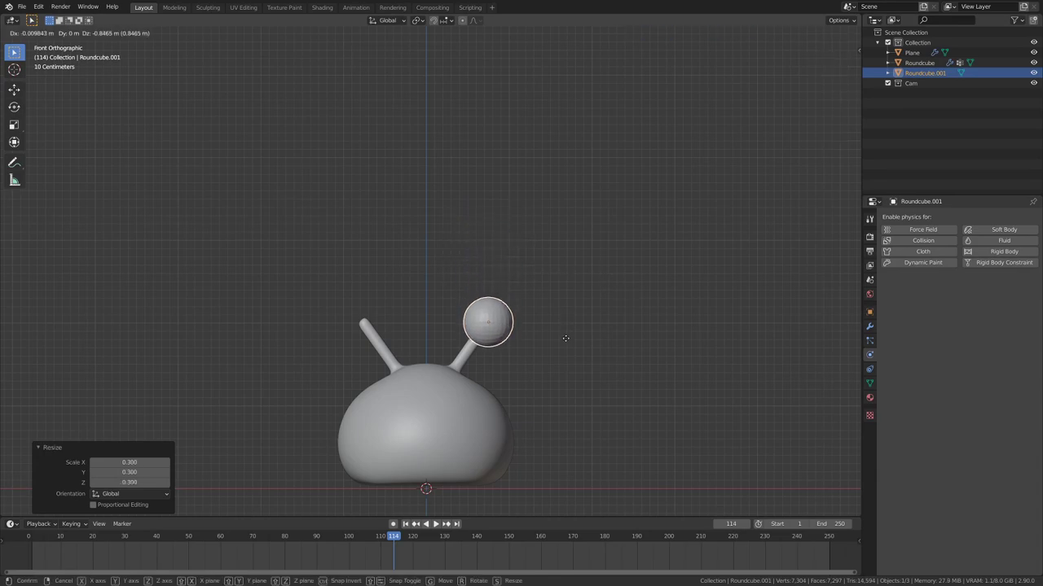
{"action": "left_click", "coordinate": [566, 340]}
{"action": "key", "text": "s"}
{"action": "left_click", "coordinate": [613, 347]}
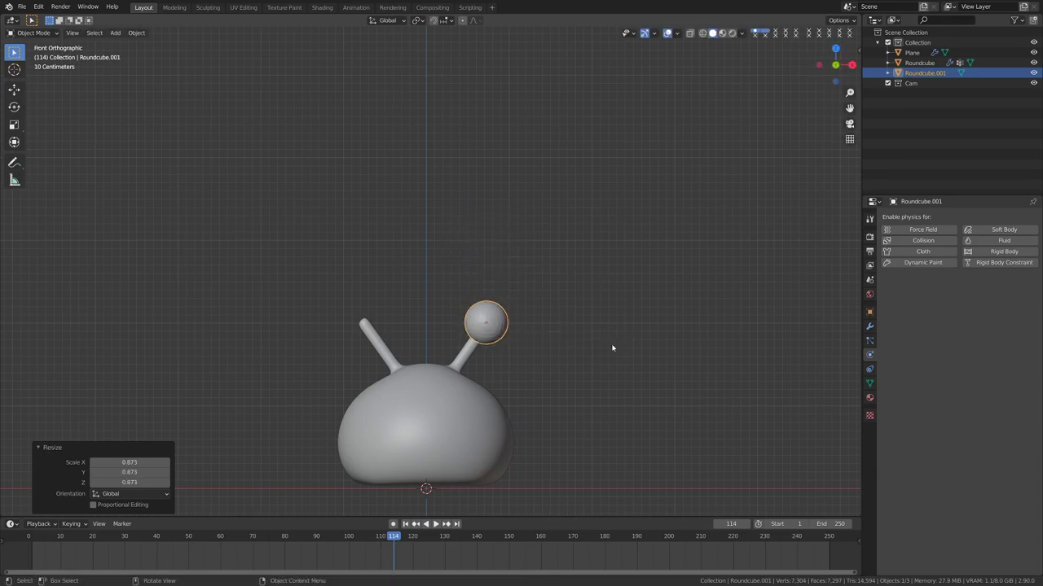
Duplicate the eyeball in place and switch the viewport to wireframe shading.
{"action": "key", "text": "shift+d"}
{"action": "right_click", "coordinate": [612, 347]}
{"action": "key", "text": "z"}
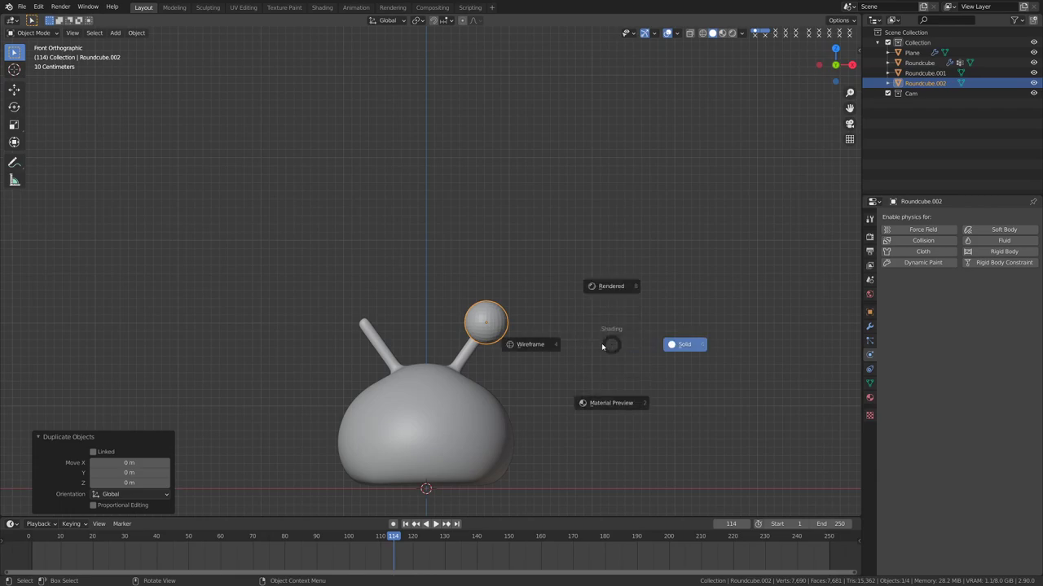
{"action": "left_click", "coordinate": [601, 343]}
{"action": "scroll", "coordinate": [598, 363], "scroll_direction": "up", "scroll_amount": 4}
{"action": "middle_click_drag", "start_coordinate": [606, 375], "coordinate": [521, 351], "text": "shift"}
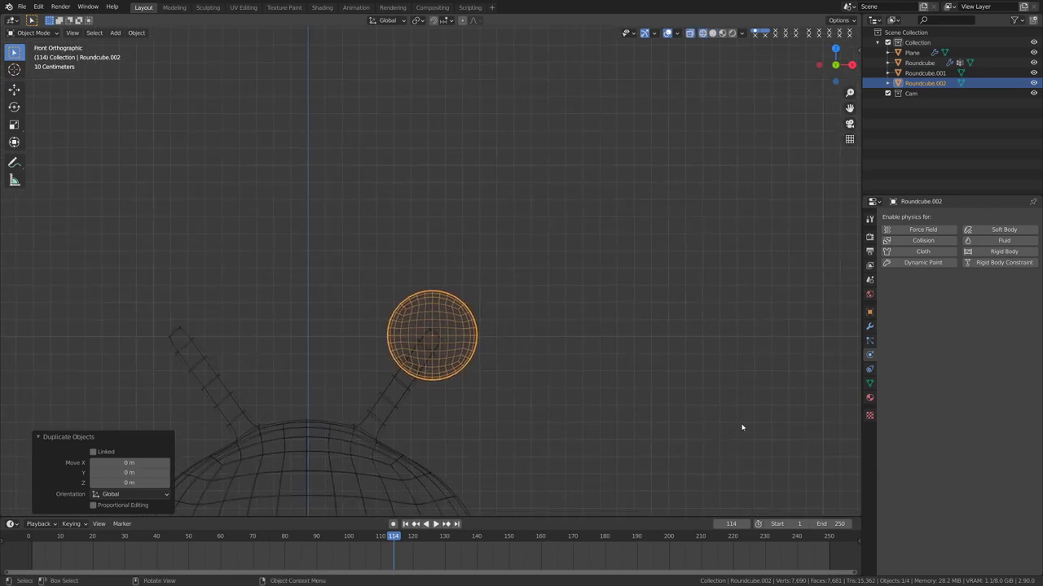
Scale the duplicate to 0.223 as the pupil and view it from the right side.
{"action": "key", "text": "s"}
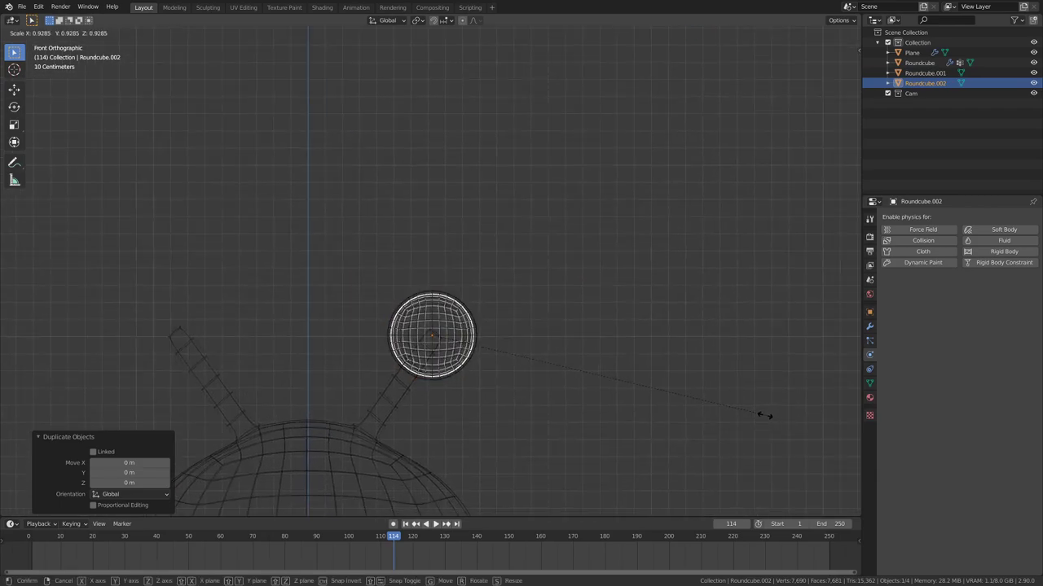
{"action": "left_click", "coordinate": [505, 376]}
{"action": "key", "text": "KP_4"}
{"action": "key", "text": "KP_4"}
{"action": "key", "text": "KP_4"}
{"action": "key", "text": "KP_4"}
{"action": "key", "text": "KP_4"}
{"action": "key", "text": "KP_4"}
{"action": "key", "text": "KP_3"}
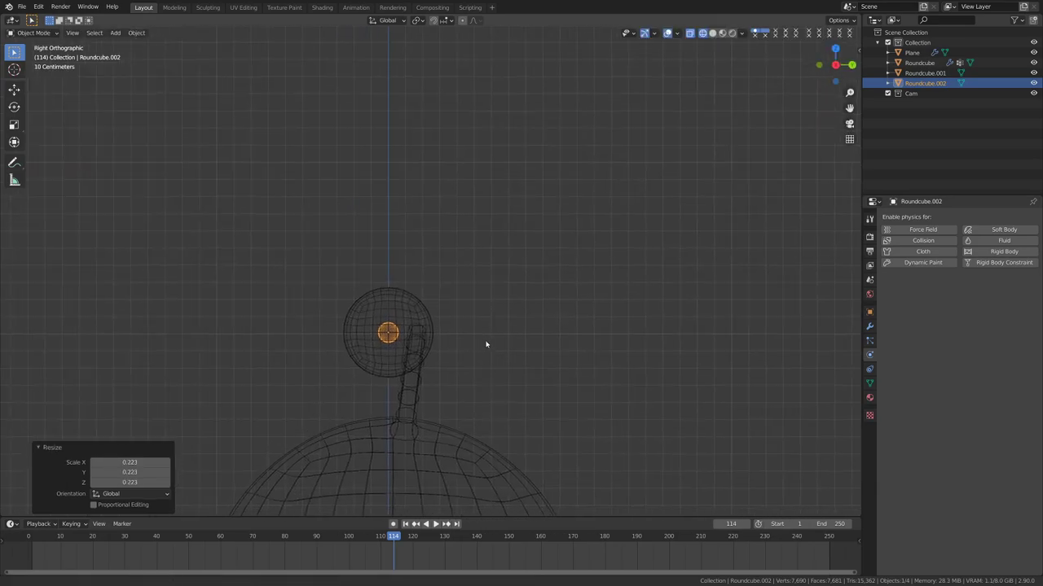
{"action": "scroll", "coordinate": [437, 351], "scroll_direction": "up", "scroll_amount": 3}
Move the pupil along Y to the front of the eyeball.
{"action": "key", "text": "g"}
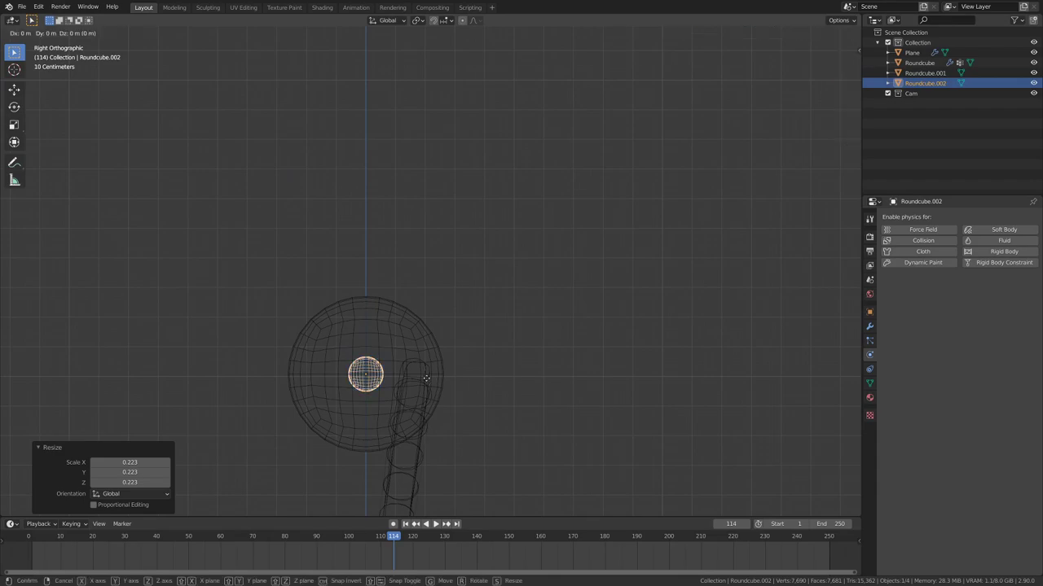
{"action": "key", "text": "y"}
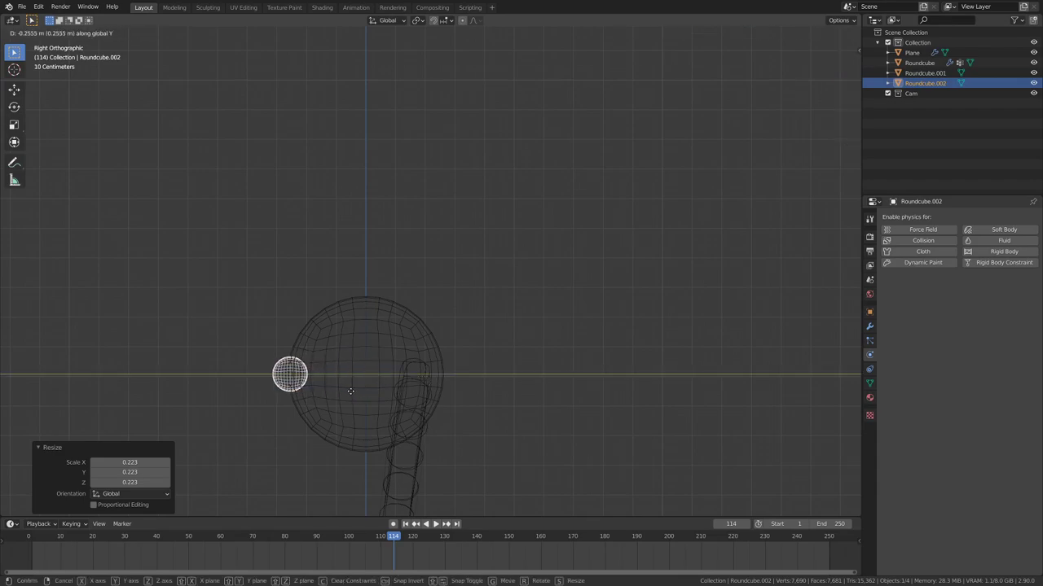
{"action": "left_click", "coordinate": [353, 394]}
Duplicate the eyeball in place and enlarge the copy by 1.087.
{"action": "left_click", "coordinate": [359, 383]}
{"action": "left_click", "coordinate": [405, 314]}
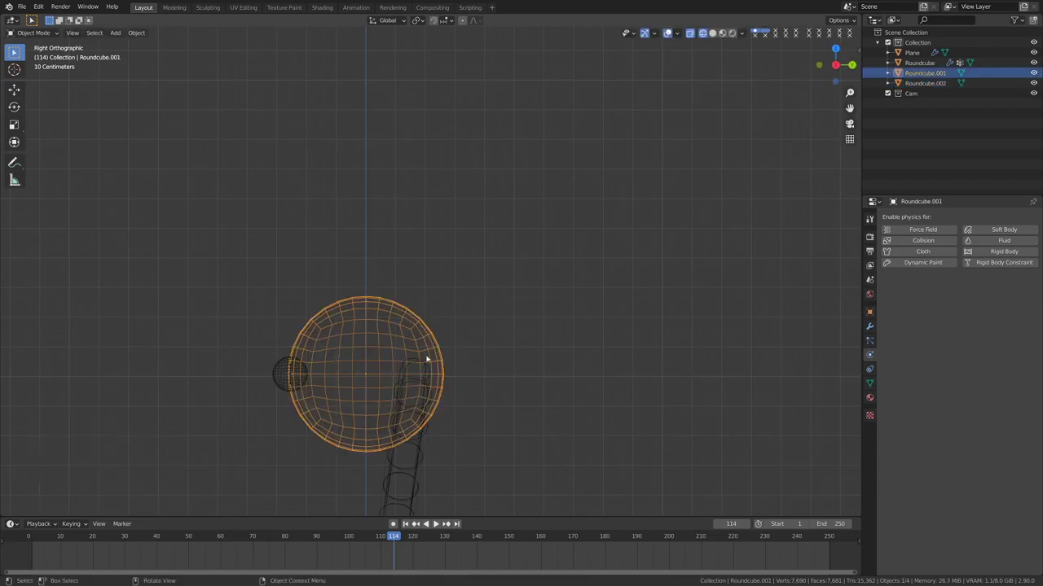
{"action": "key", "text": "shift+d"}
{"action": "right_click", "coordinate": [447, 379]}
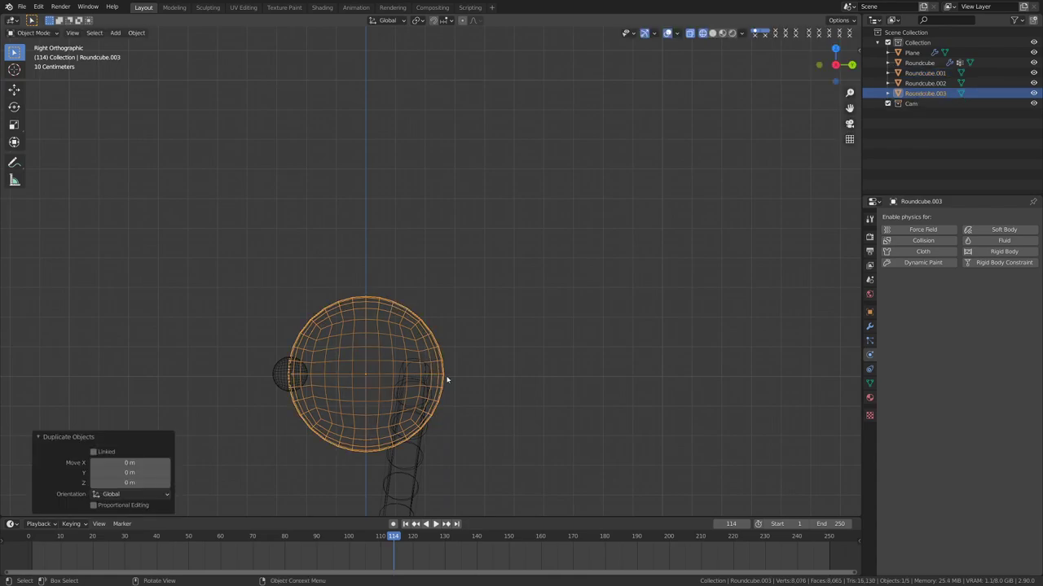
{"action": "key", "text": "s"}
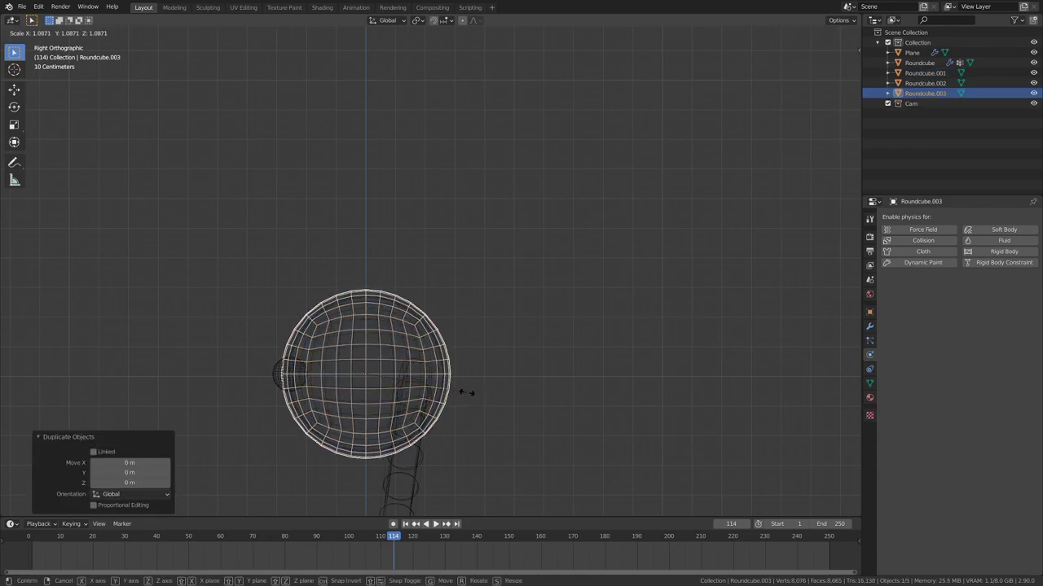
{"action": "left_click", "coordinate": [467, 392]}
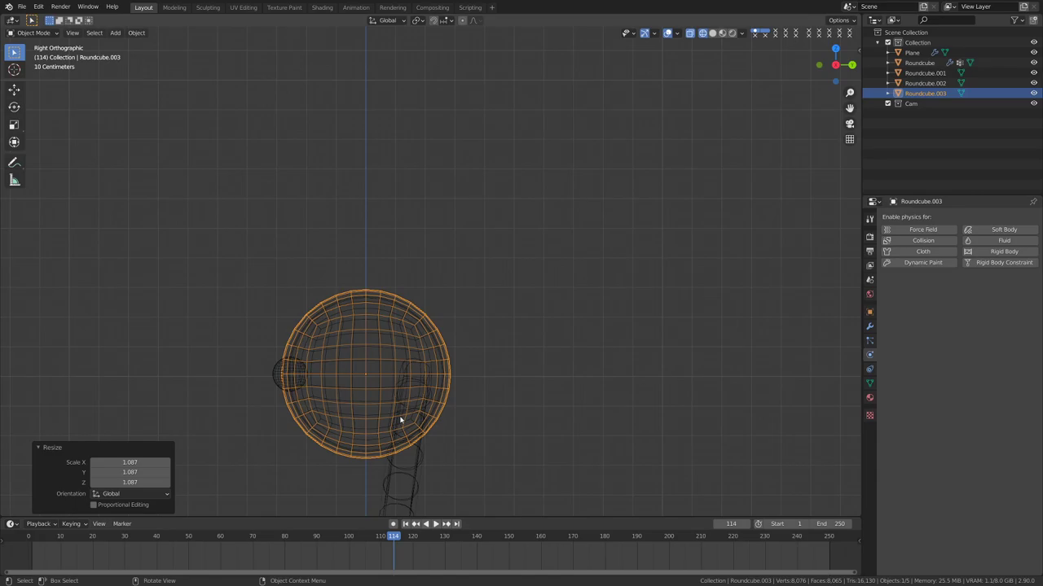
Delete the lower half of the copy's vertices in Edit Mode to leave a dome.
{"action": "key", "text": "Tab"}
{"action": "key", "text": "alt+a"}
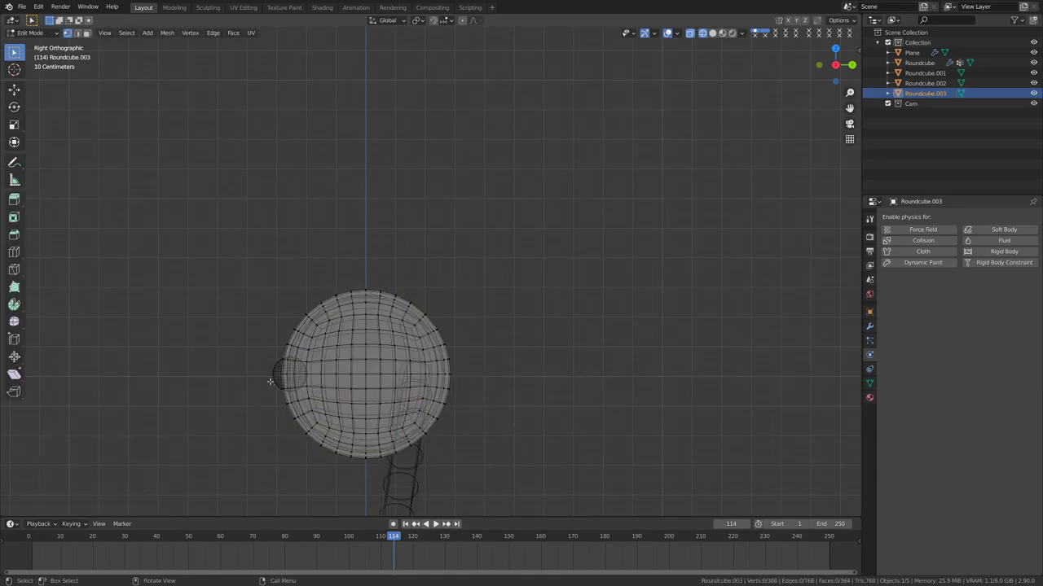
{"action": "left_click_drag", "start_coordinate": [270, 381], "coordinate": [514, 486]}
{"action": "key", "text": "x"}
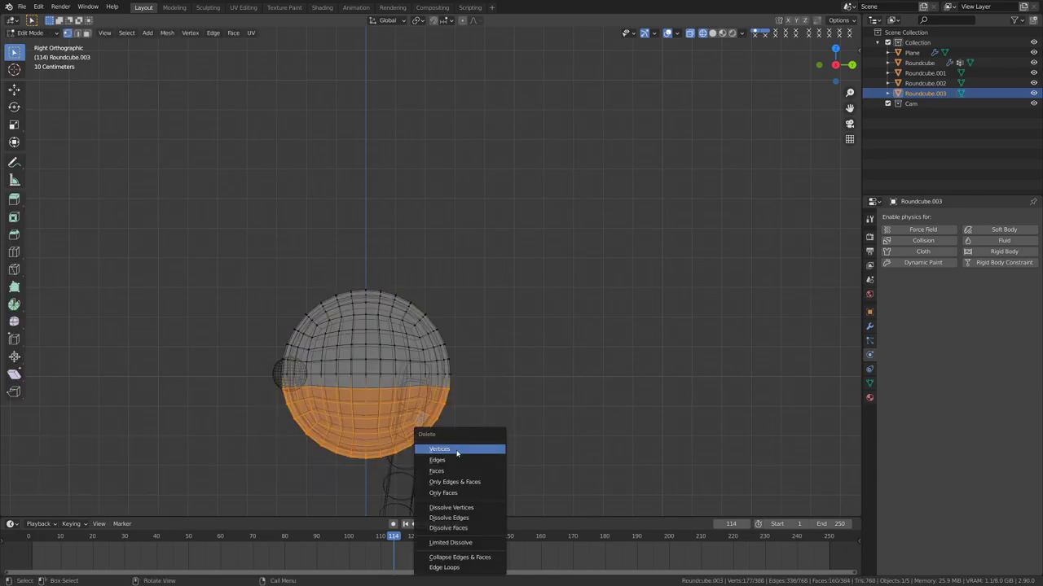
{"action": "left_click", "coordinate": [457, 451]}
{"action": "scroll", "coordinate": [342, 395], "scroll_direction": "up", "scroll_amount": 1}
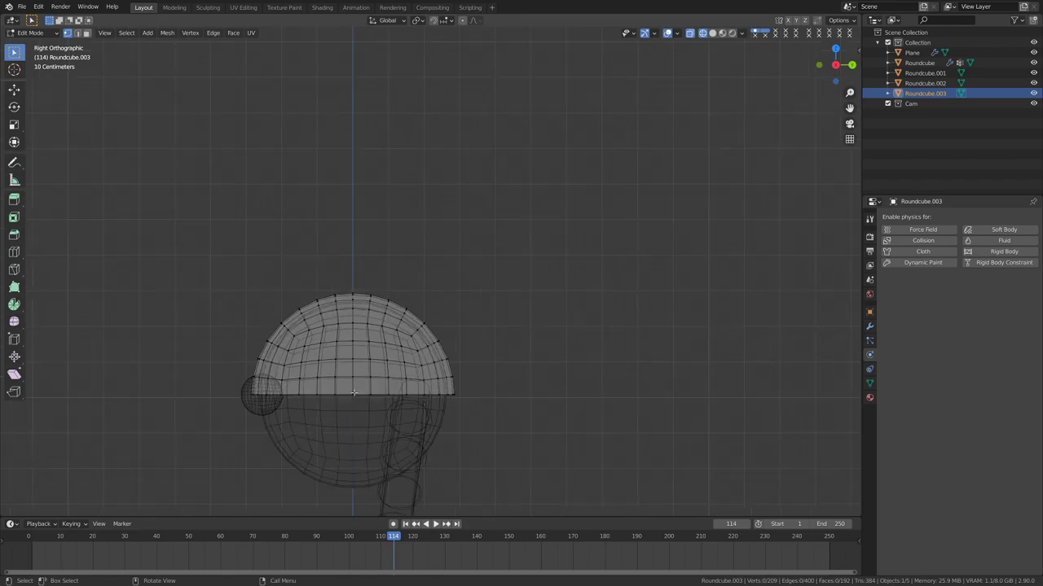
{"action": "left_click", "coordinate": [336, 423], "text": "alt"}
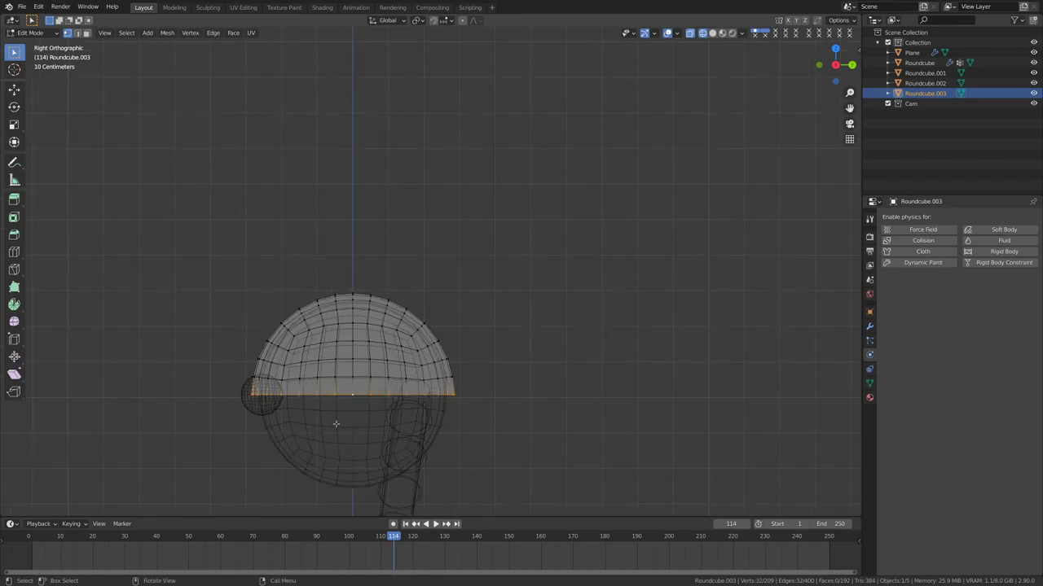
{"action": "middle_click_drag", "start_coordinate": [337, 422], "coordinate": [352, 387]}
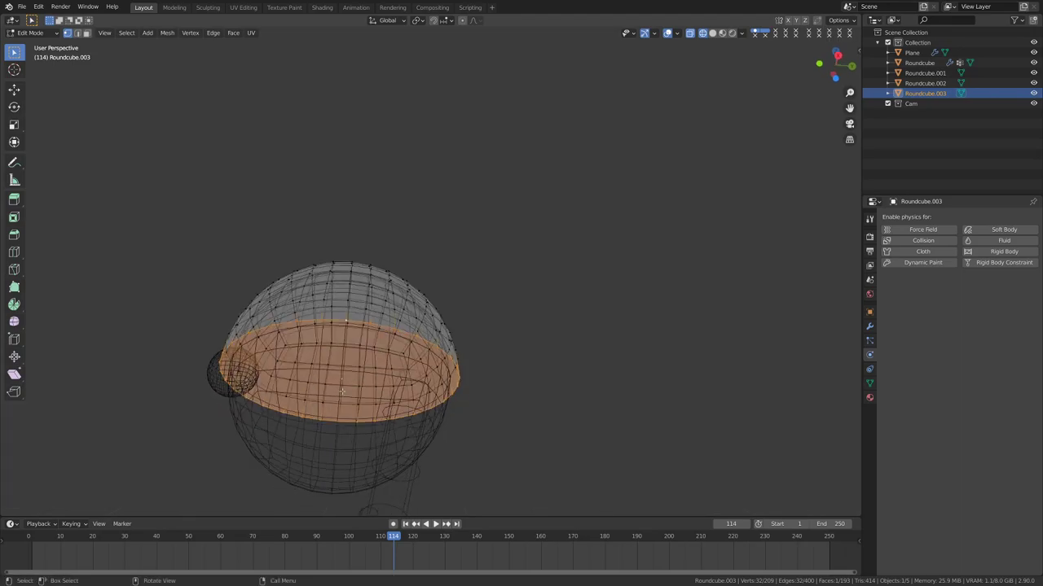
{"action": "key", "text": "alt+a"}
In Object Mode, scale the dome eyelid to 1.110, shift it over the eye, and restore solid shading.
{"action": "key", "text": "ctrl+Tab"}
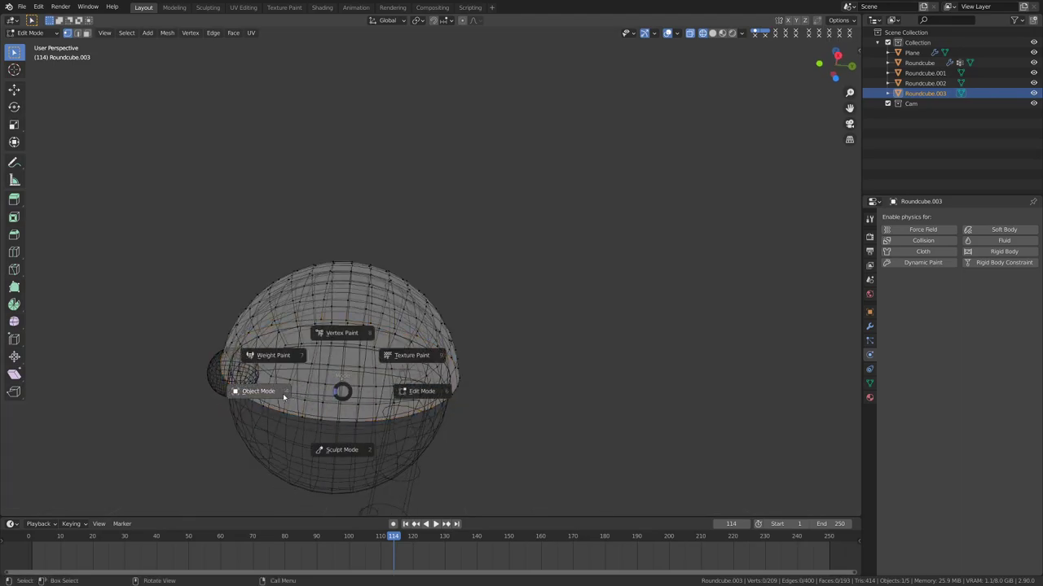
{"action": "left_click", "coordinate": [283, 394]}
{"action": "key", "text": "KP_3"}
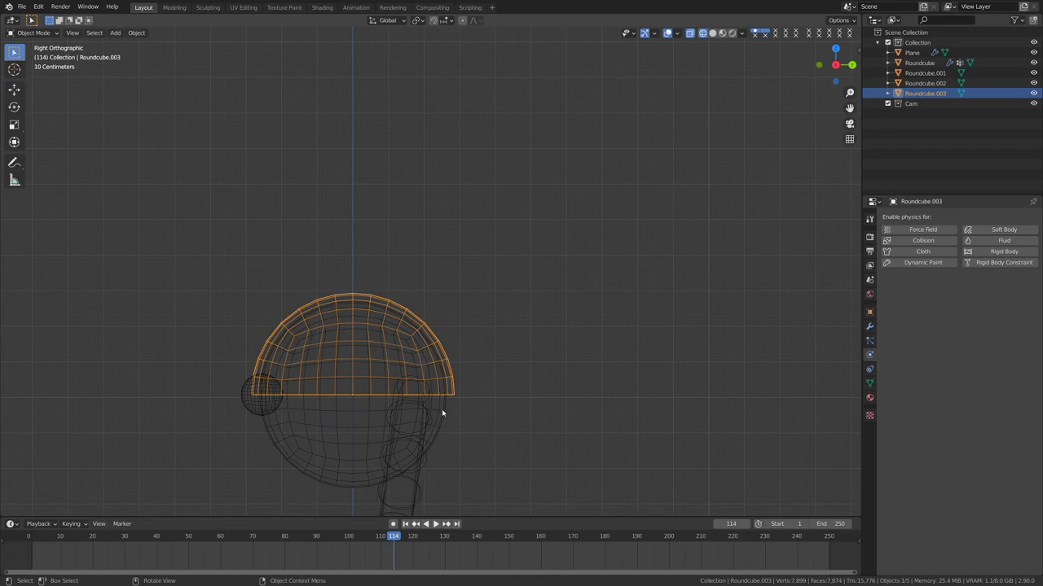
{"action": "left_click", "coordinate": [475, 408]}
{"action": "key", "text": "g"}
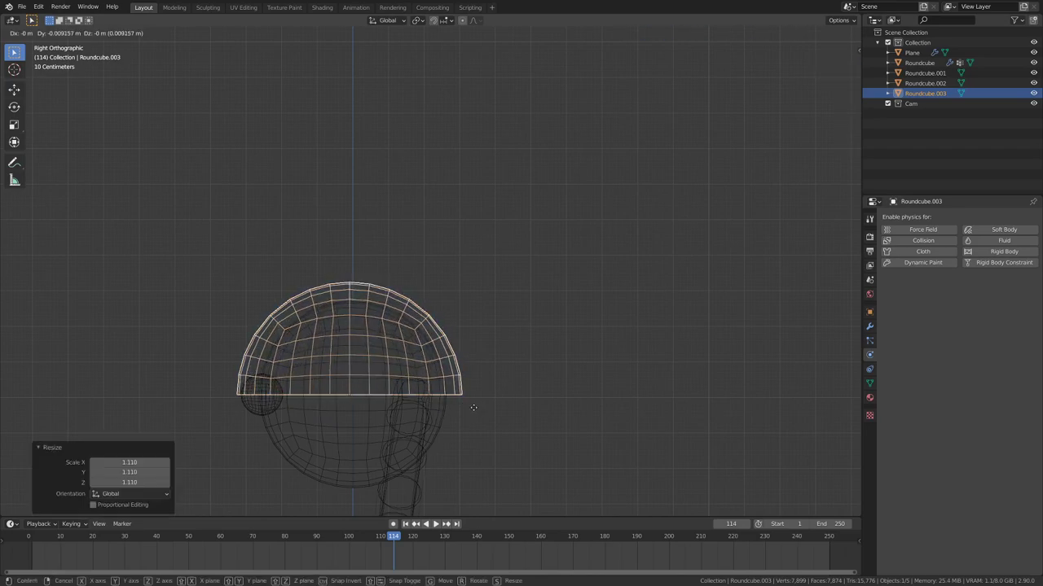
{"action": "left_click", "coordinate": [471, 412]}
{"action": "left_click", "coordinate": [472, 412]}
{"action": "scroll", "coordinate": [372, 442], "scroll_direction": "down", "scroll_amount": 3}
{"action": "key", "text": "shift+z"}
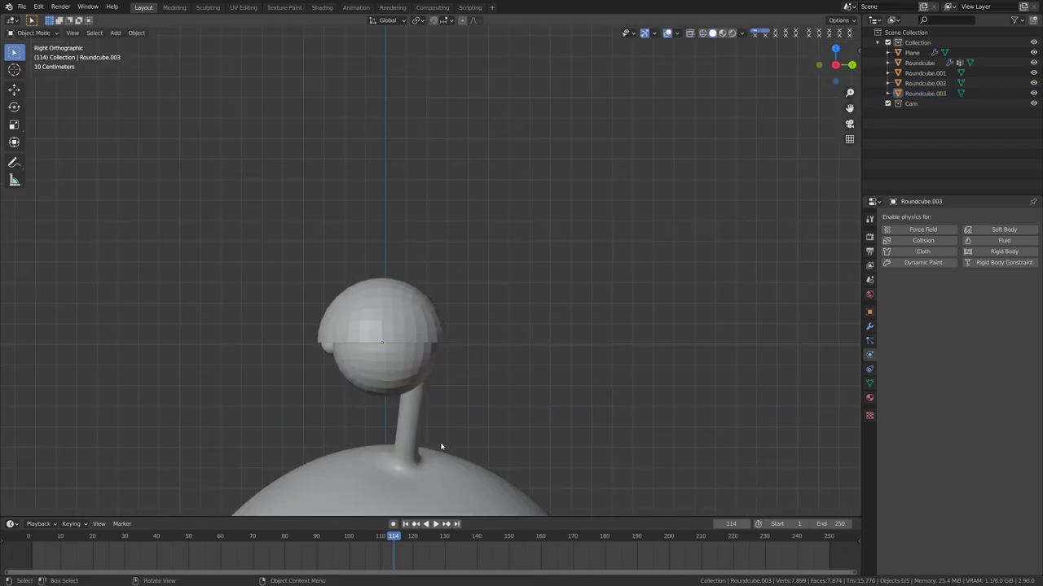
Join the eyelid dome, eyeball and pupil into one object.
{"action": "left_click", "coordinate": [331, 331]}
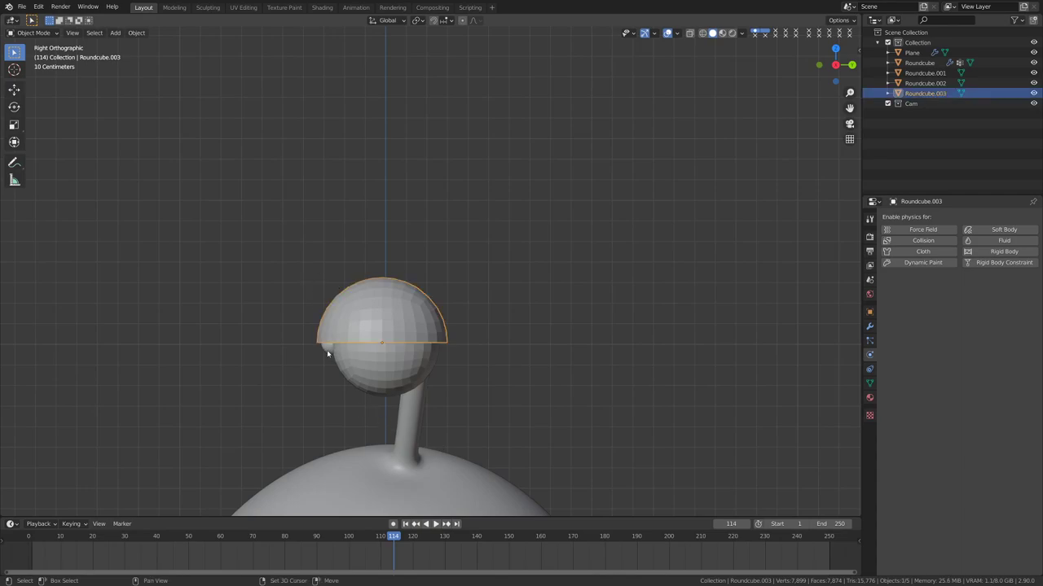
{"action": "left_click", "coordinate": [329, 353], "text": "shift"}
{"action": "left_click", "coordinate": [352, 367], "text": "shift"}
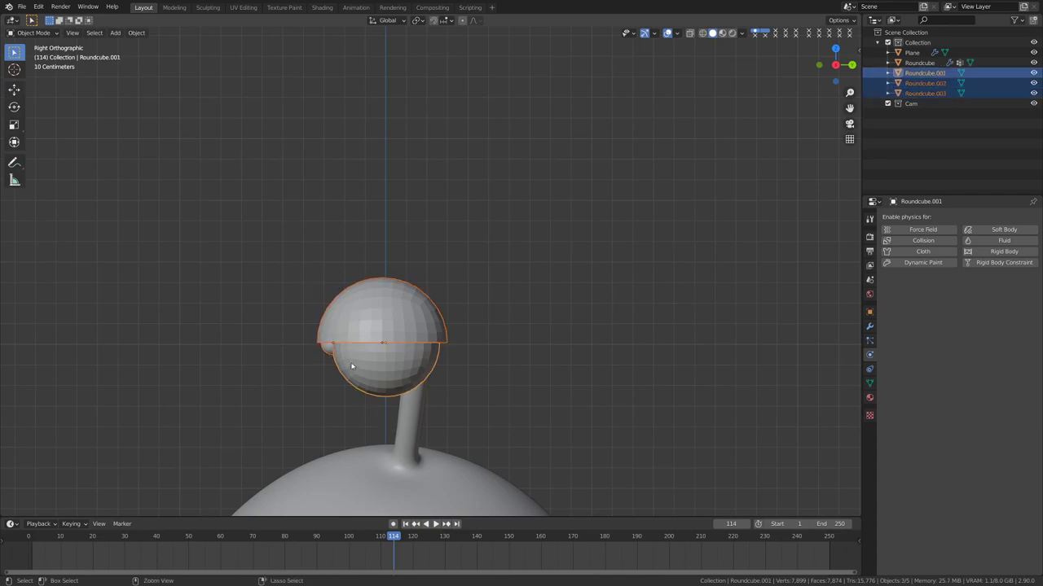
{"action": "key", "text": "ctrl+j"}
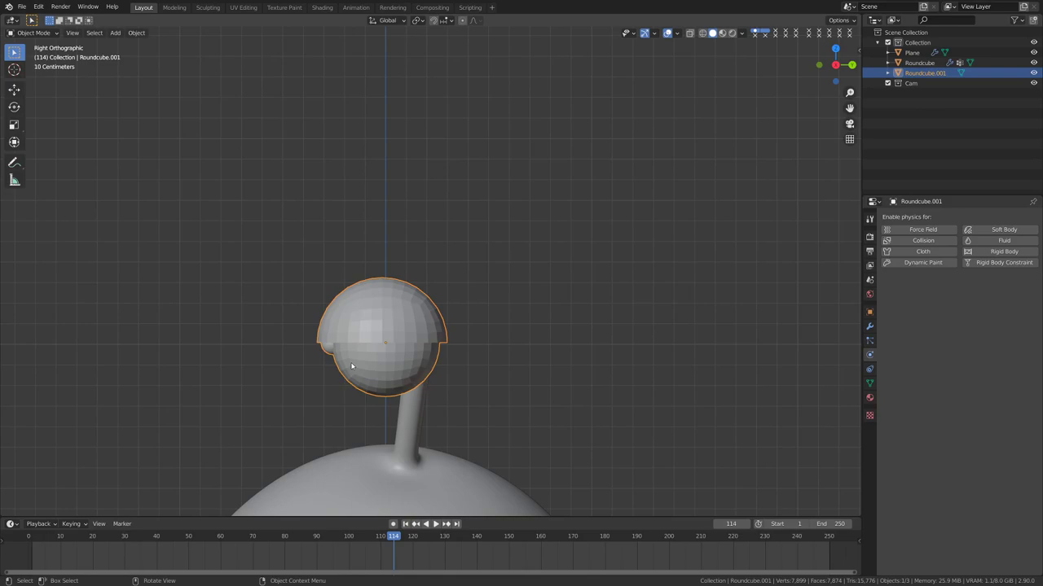
Move the joined eye up onto the antenna tip and shade it smooth.
{"action": "key", "text": "g"}
{"action": "left_click", "coordinate": [399, 338]}
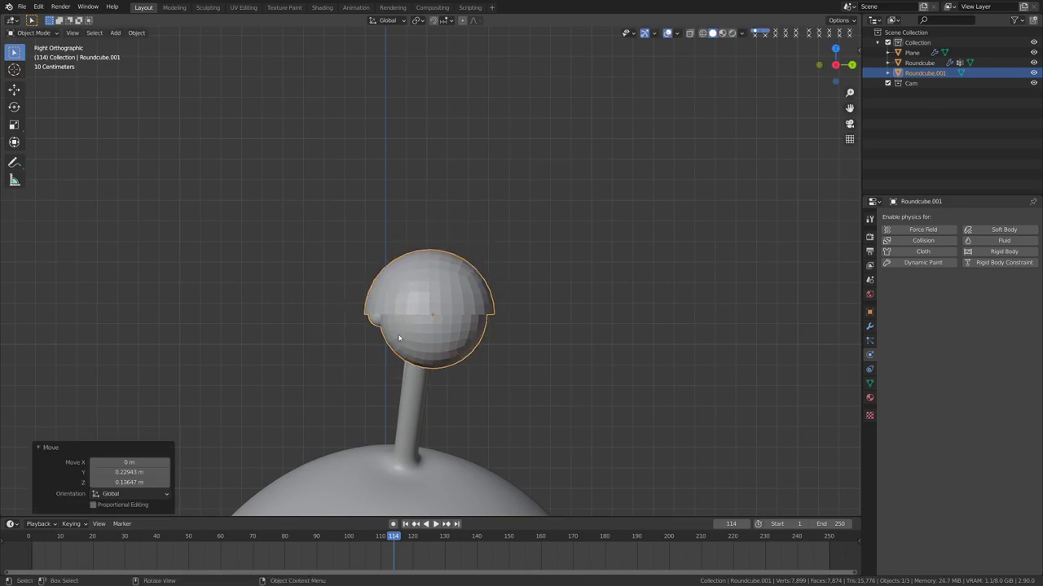
{"action": "right_click", "coordinate": [399, 338]}
{"action": "left_click", "coordinate": [455, 337]}
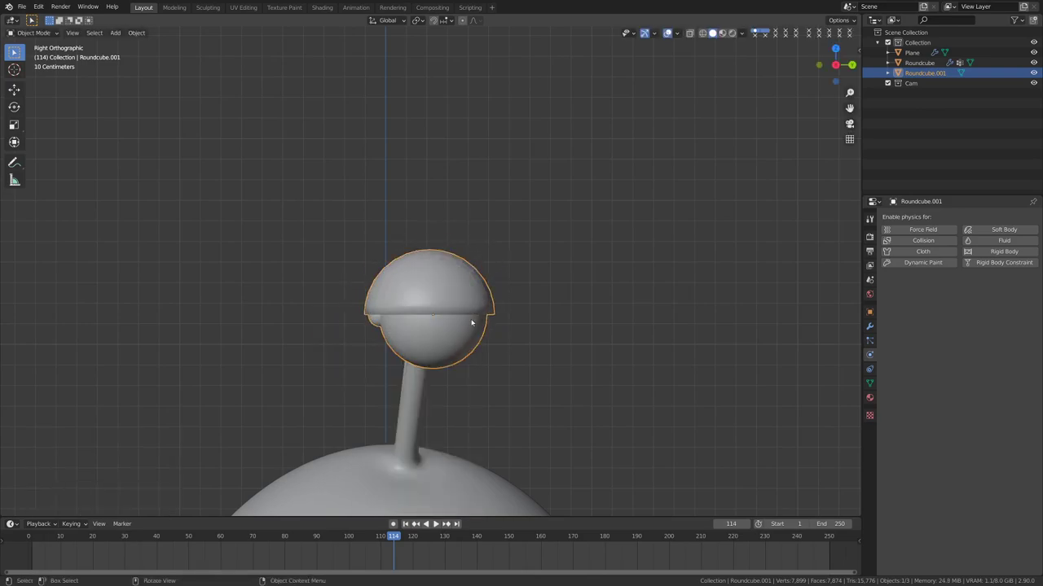
In front view, reselect the eye and nudge it slightly onto the antenna tip.
{"action": "left_click", "coordinate": [591, 358]}
{"action": "left_click", "coordinate": [472, 307]}
{"action": "left_click", "coordinate": [423, 416]}
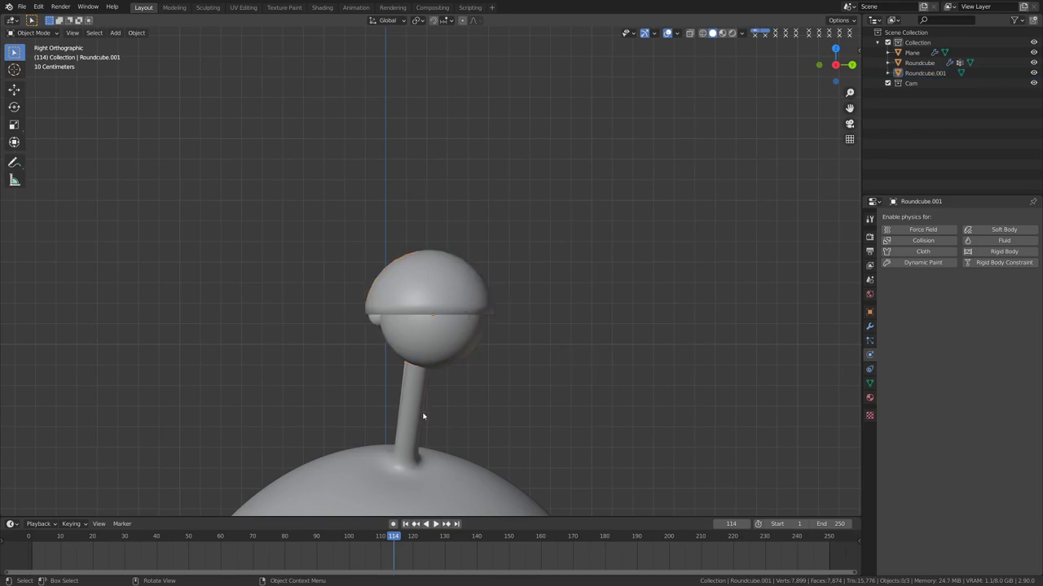
{"action": "key", "text": "KP_1"}
{"action": "left_click", "coordinate": [458, 345]}
{"action": "scroll", "coordinate": [488, 383], "scroll_direction": "down", "scroll_amount": 3}
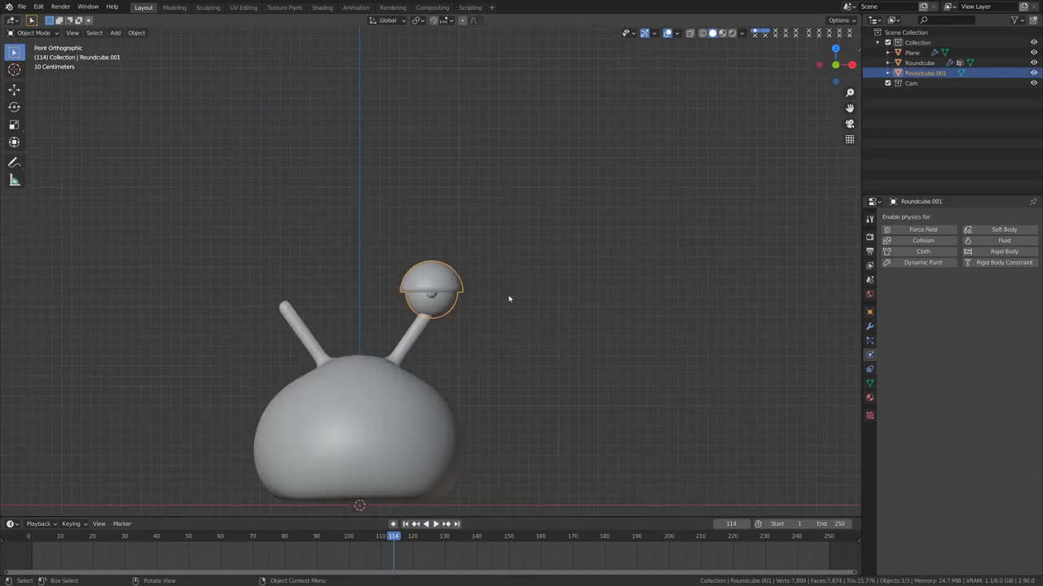
{"action": "left_click", "coordinate": [459, 363]}
{"action": "scroll", "coordinate": [456, 358], "scroll_direction": "up", "scroll_amount": 4}
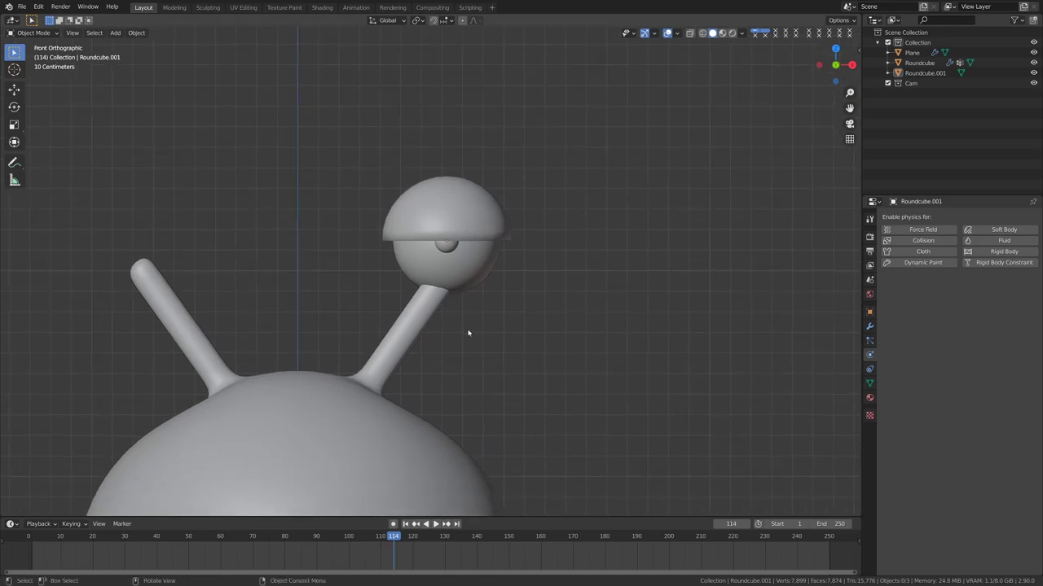
{"action": "left_click_drag", "start_coordinate": [486, 326], "coordinate": [500, 335]}
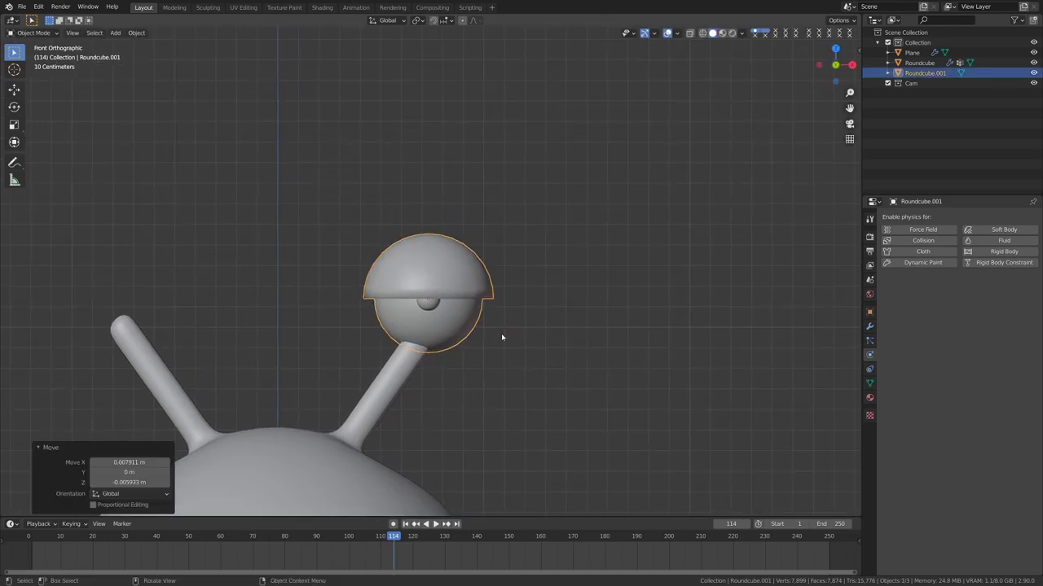
Orbit around the character to check the eye's placement, then reselect the eye in front view.
{"action": "left_click", "coordinate": [869, 397]}
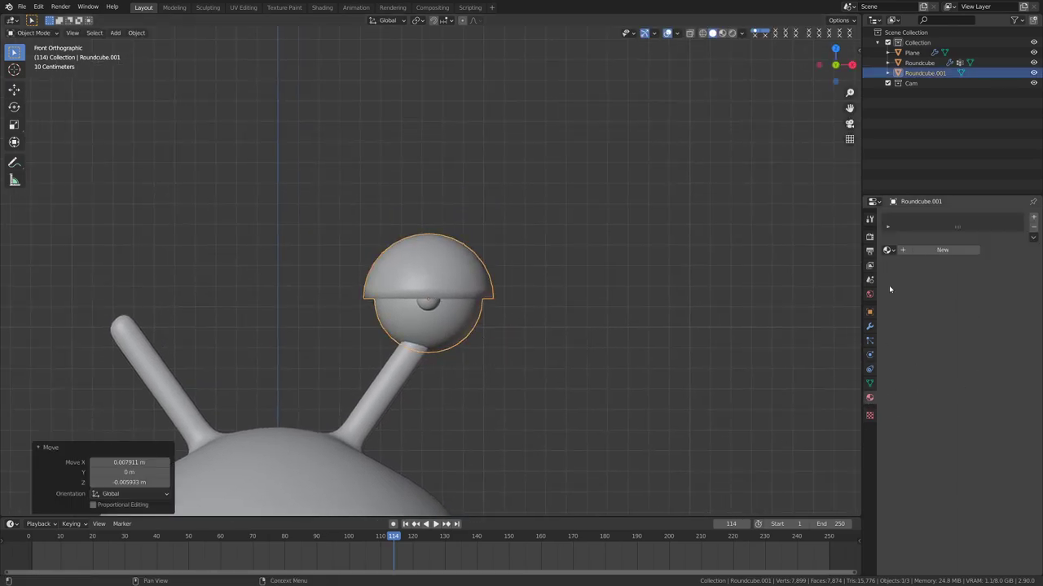
{"action": "key", "text": "alt+a"}
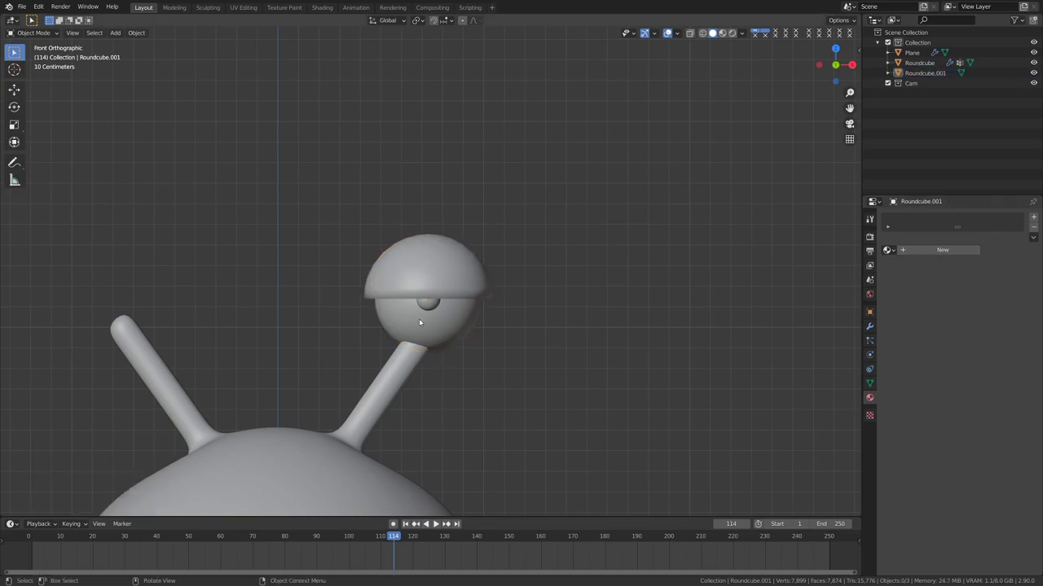
{"action": "mouse_move", "coordinate": [454, 361]}
{"action": "middle_mouse_down"}
{"action": "mouse_move", "coordinate": [489, 366]}
{"action": "mouse_move", "coordinate": [461, 361]}
{"action": "middle_mouse_up"}
{"action": "scroll", "coordinate": [461, 361], "scroll_direction": "down", "scroll_amount": 4}
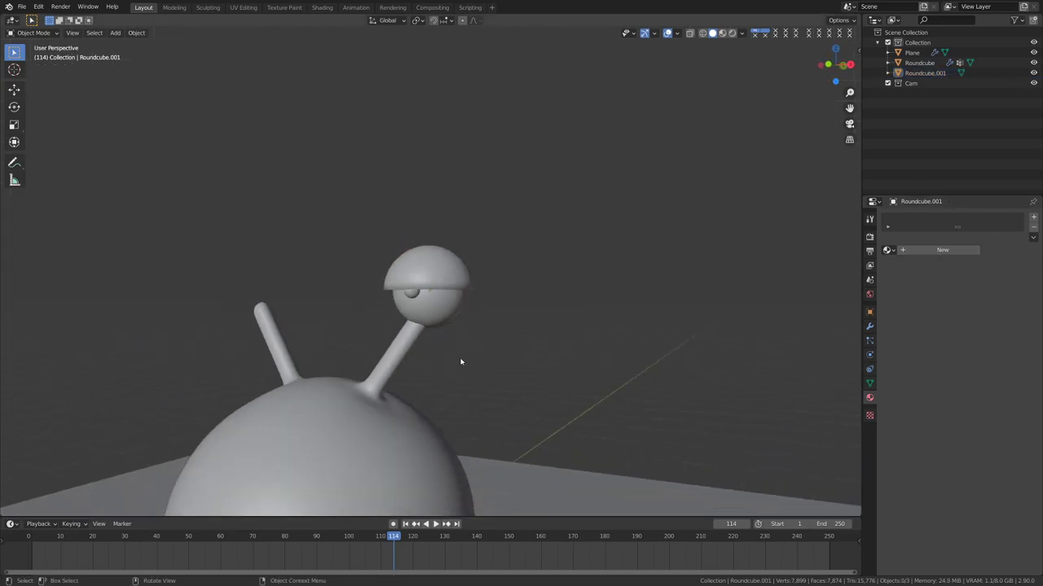
{"action": "scroll", "coordinate": [458, 363], "scroll_direction": "up", "scroll_amount": 2}
{"action": "middle_click_drag", "start_coordinate": [371, 341], "coordinate": [440, 389]}
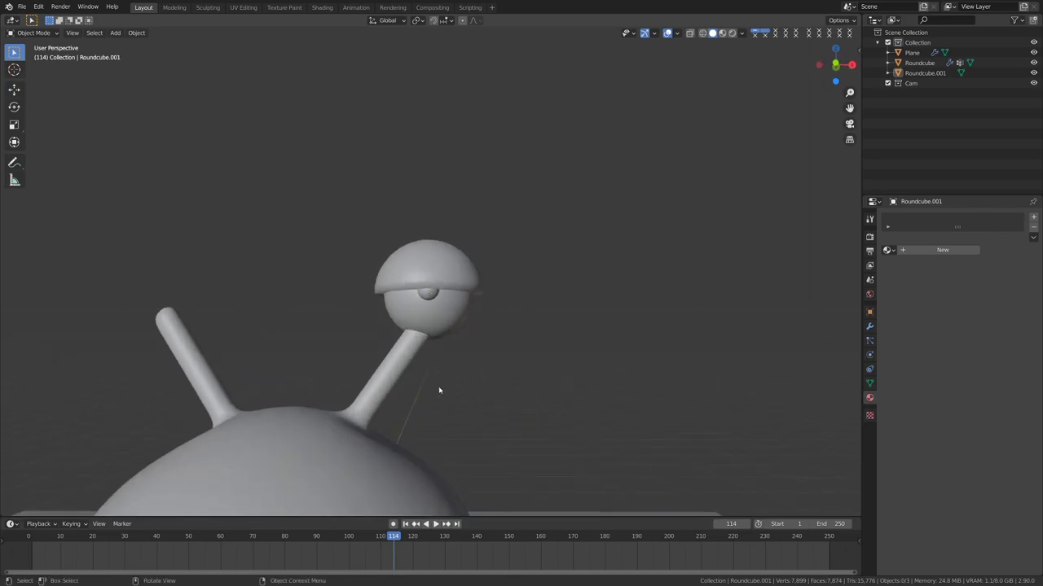
{"action": "key", "text": "KP_1"}
{"action": "scroll", "coordinate": [440, 390], "scroll_direction": "down", "scroll_amount": 3}
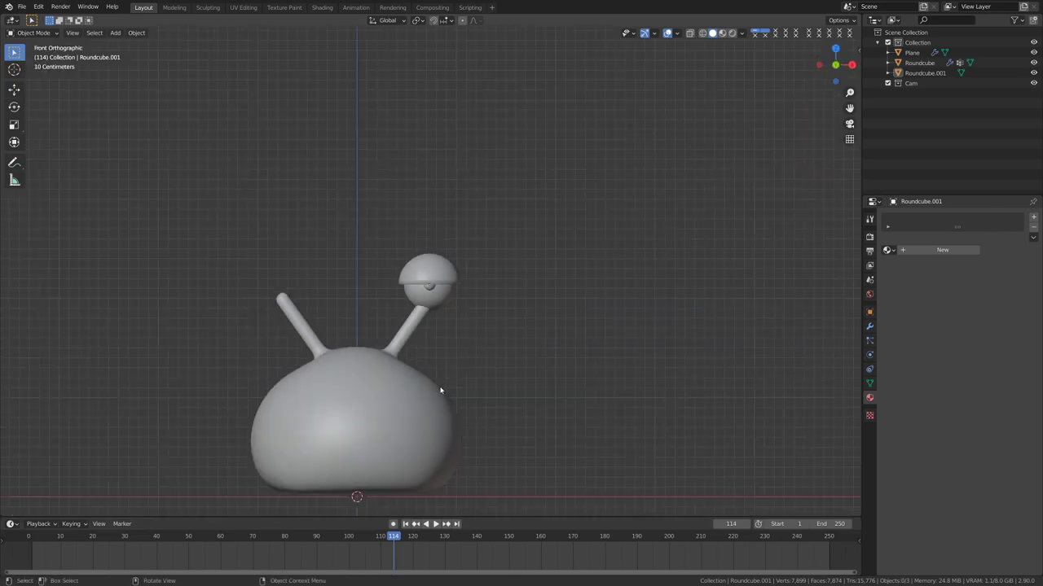
{"action": "left_click", "coordinate": [438, 291]}
{"action": "scroll", "coordinate": [430, 312], "scroll_direction": "up", "scroll_amount": 2}
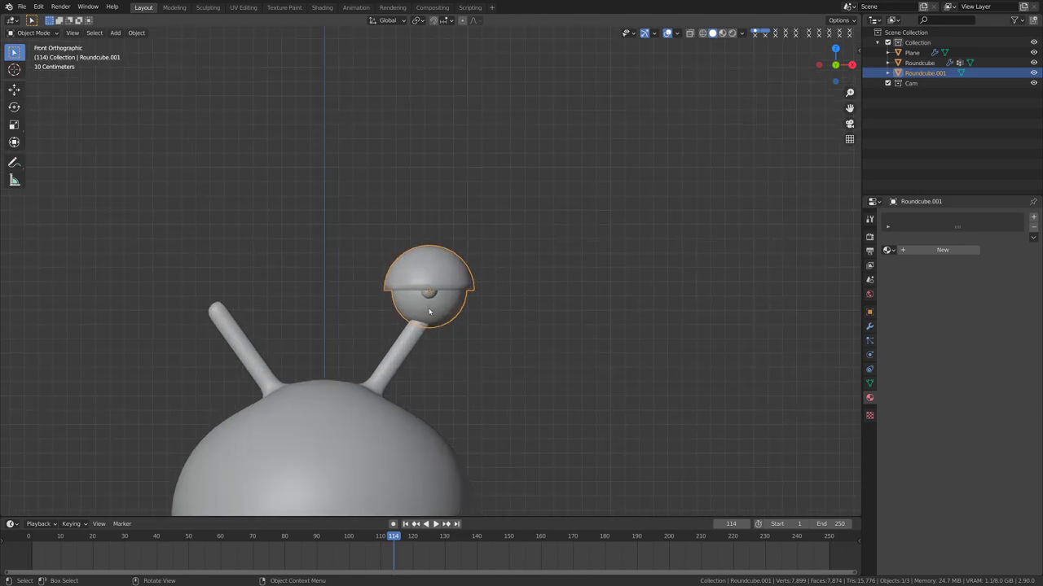
At frame 1, move the eye up to the right antenna tip.
{"action": "left_click", "coordinate": [409, 348], "text": "shift"}
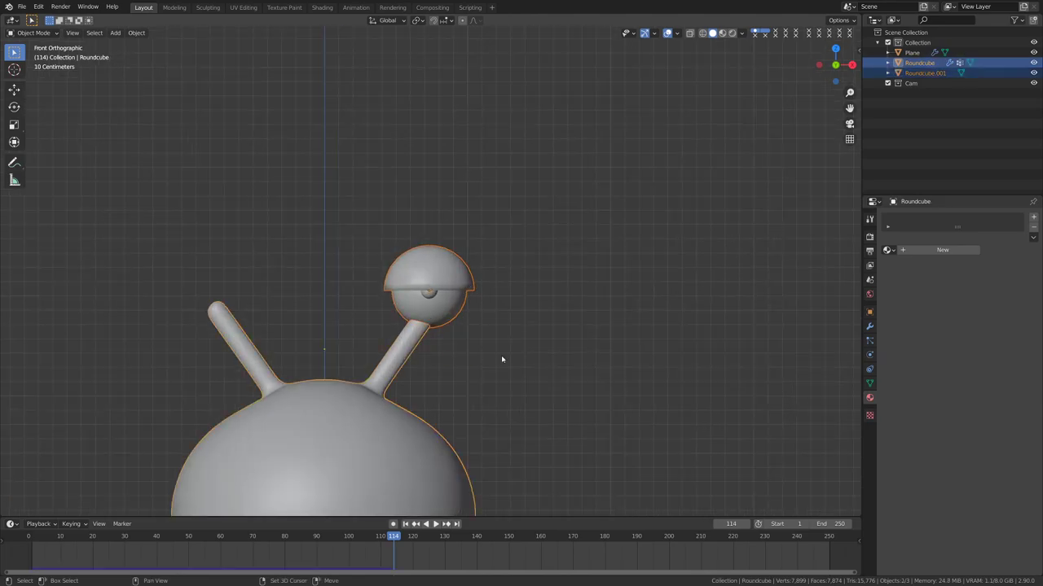
{"action": "left_click", "coordinate": [405, 524]}
{"action": "left_click", "coordinate": [424, 377]}
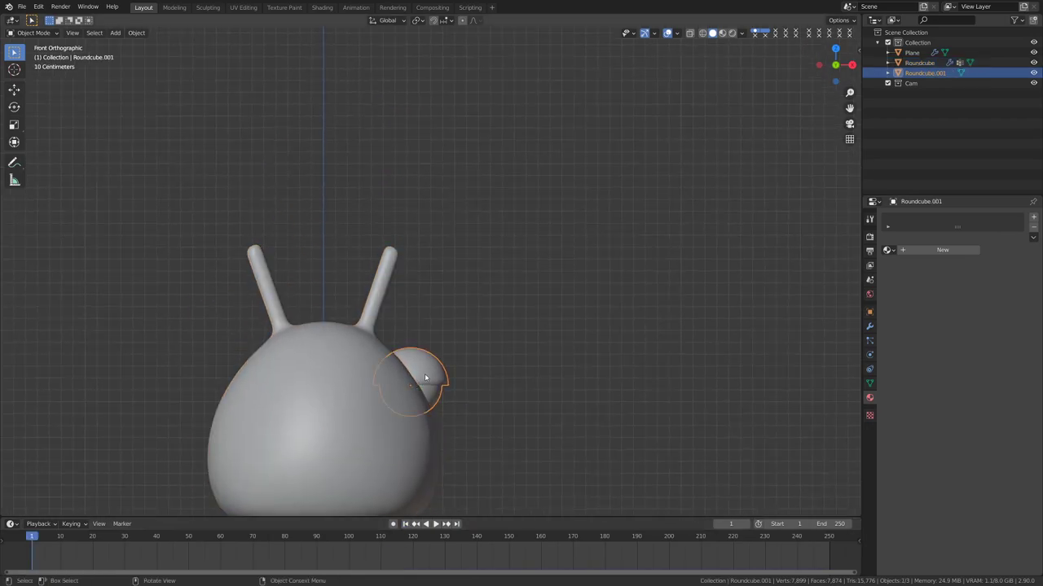
{"action": "key", "text": "g"}
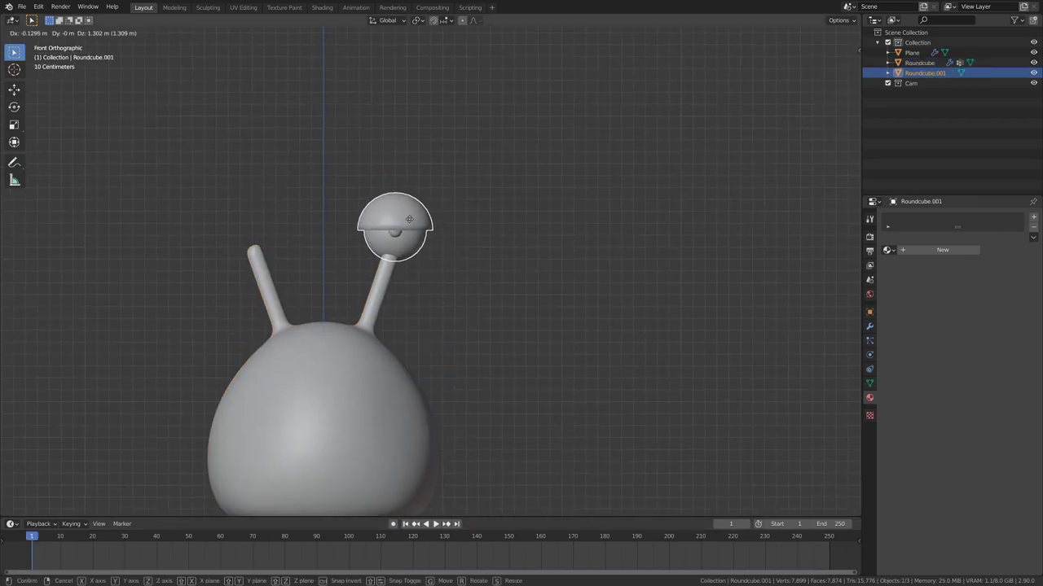
{"action": "left_click", "coordinate": [408, 218]}
Select the eye, then the body as active, and enter Edit Mode on the body.
{"action": "left_click", "coordinate": [424, 265]}
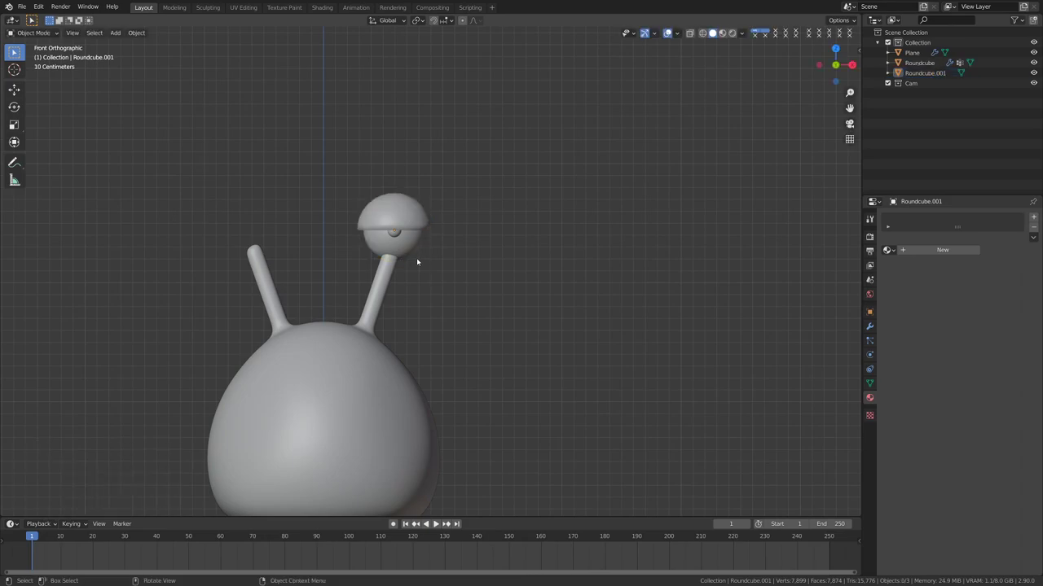
{"action": "left_click", "coordinate": [407, 249]}
{"action": "left_click", "coordinate": [380, 298], "text": "shift"}
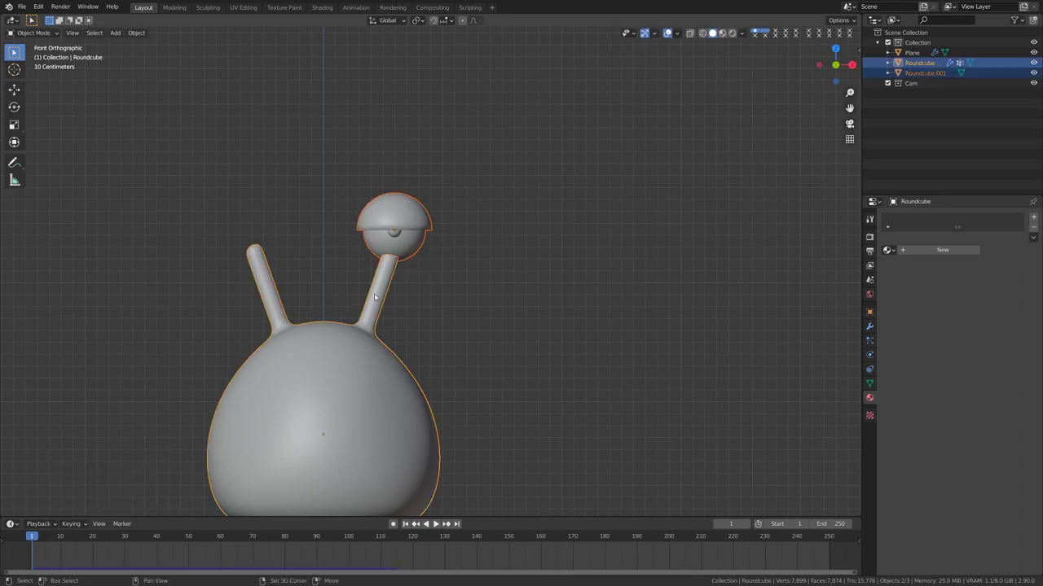
{"action": "key", "text": "ctrl+Tab"}
{"action": "left_click", "coordinate": [498, 300]}
With X-ray on, pick the antenna's tip vertex and make it the eye's vertex parent.
{"action": "scroll", "coordinate": [440, 285], "scroll_direction": "up", "scroll_amount": 4}
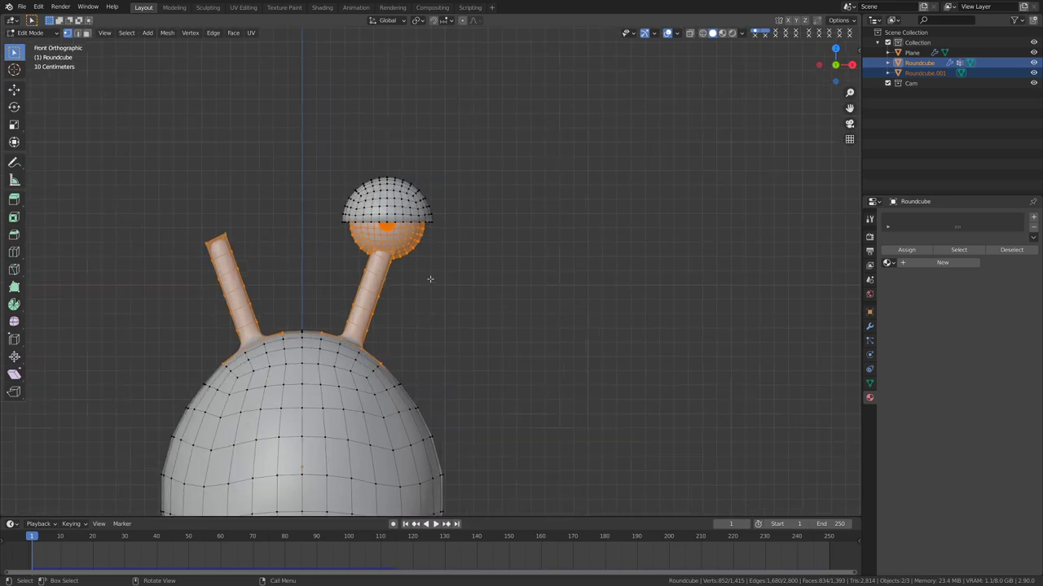
{"action": "key", "text": "alt+a"}
{"action": "scroll", "coordinate": [380, 330], "scroll_direction": "up", "scroll_amount": 2}
{"action": "key", "text": "alt+z"}
{"action": "scroll", "coordinate": [326, 318], "scroll_direction": "up", "scroll_amount": 4}
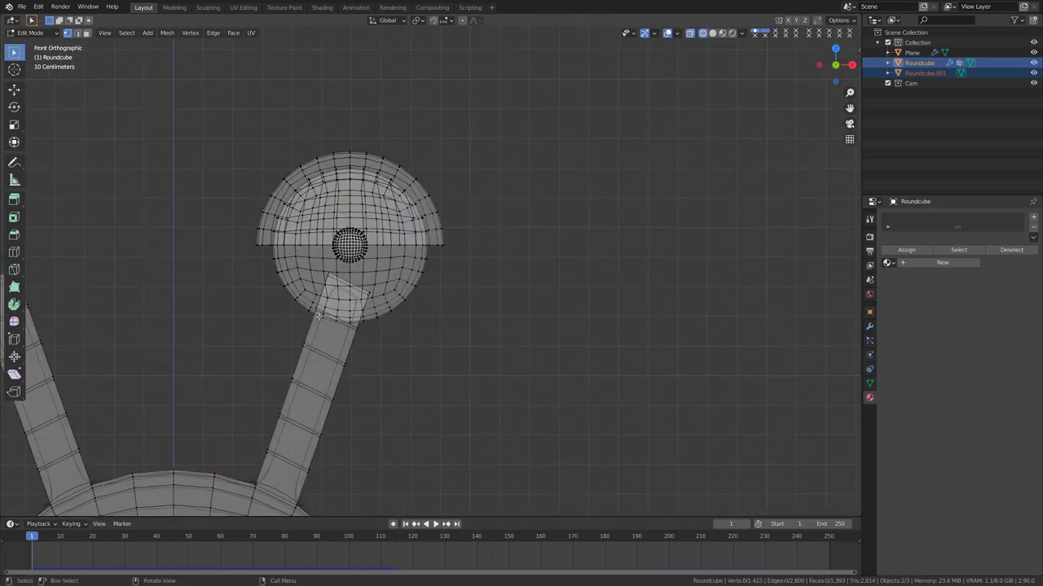
{"action": "left_click", "coordinate": [303, 316]}
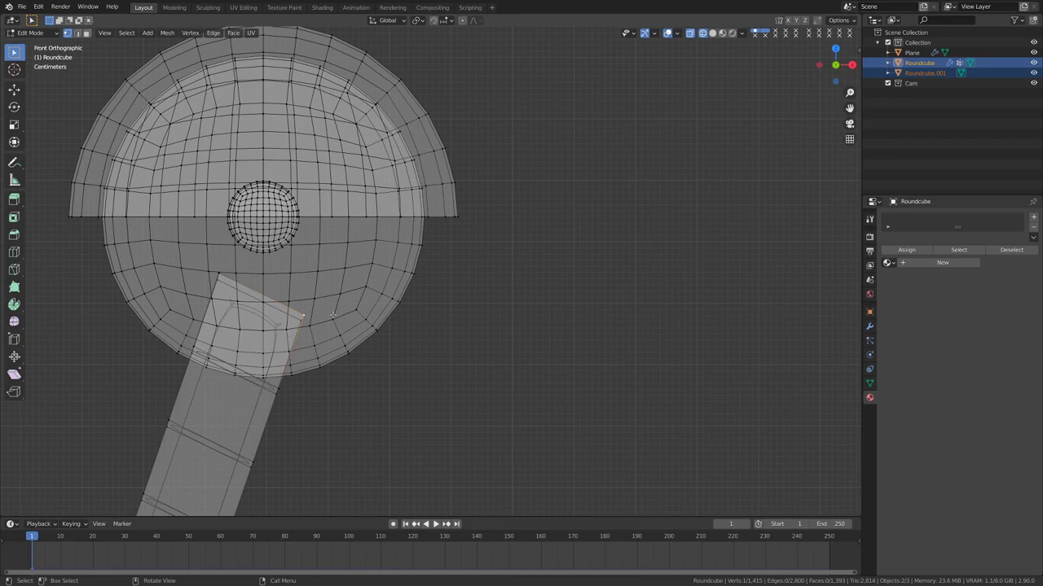
{"action": "key", "text": "ctrl+p"}
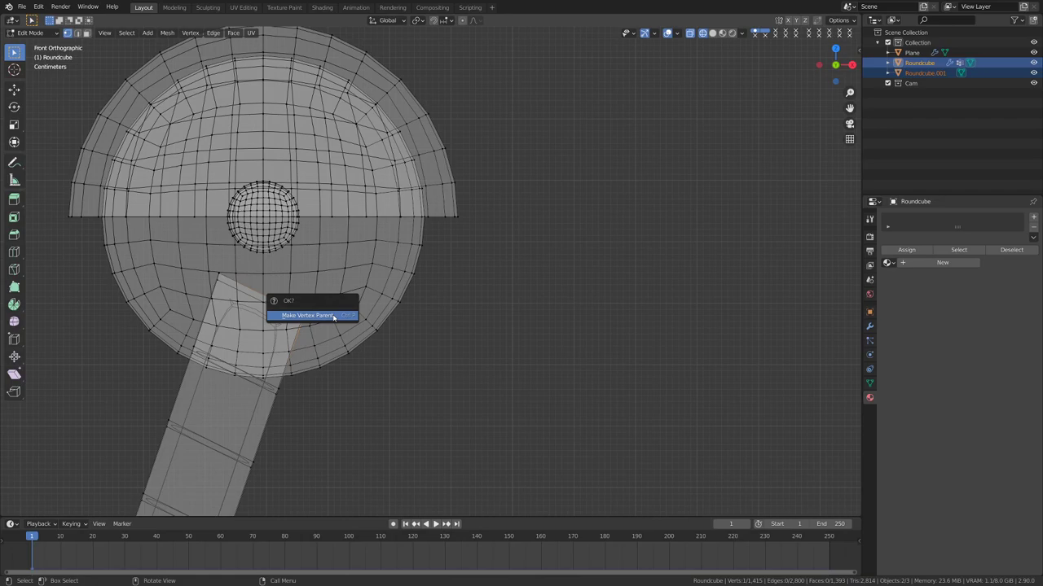
{"action": "left_click", "coordinate": [321, 316]}
Leave Edit Mode, restore solid shading, and play the animation to test the eye following.
{"action": "key", "text": "alt+a"}
{"action": "right_click", "coordinate": [331, 319], "text": "shift"}
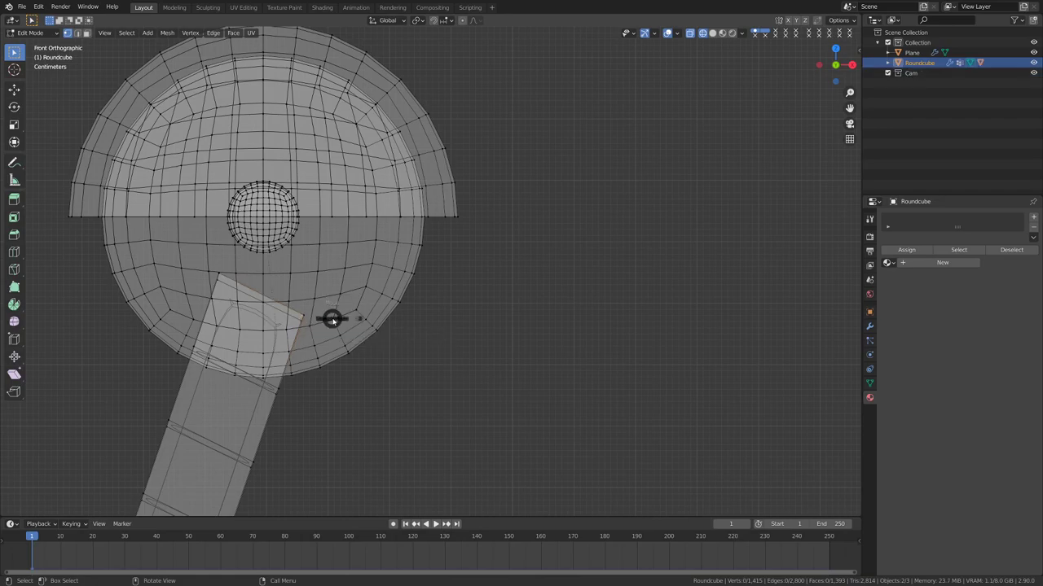
{"action": "key", "text": "Tab"}
{"action": "scroll", "coordinate": [277, 320], "scroll_direction": "down", "scroll_amount": 8}
{"action": "key", "text": "alt+a"}
{"action": "middle_click_drag", "start_coordinate": [358, 396], "coordinate": [391, 334], "text": "shift"}
{"action": "key", "text": "z"}
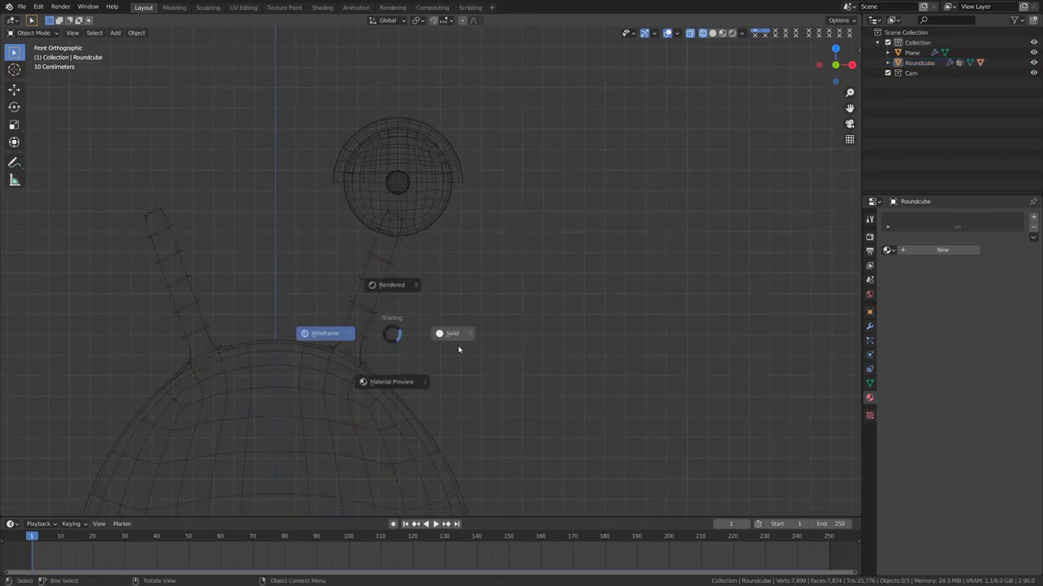
{"action": "left_click", "coordinate": [458, 349]}
{"action": "scroll", "coordinate": [430, 367], "scroll_direction": "down", "scroll_amount": 5}
{"action": "left_click", "coordinate": [435, 524]}
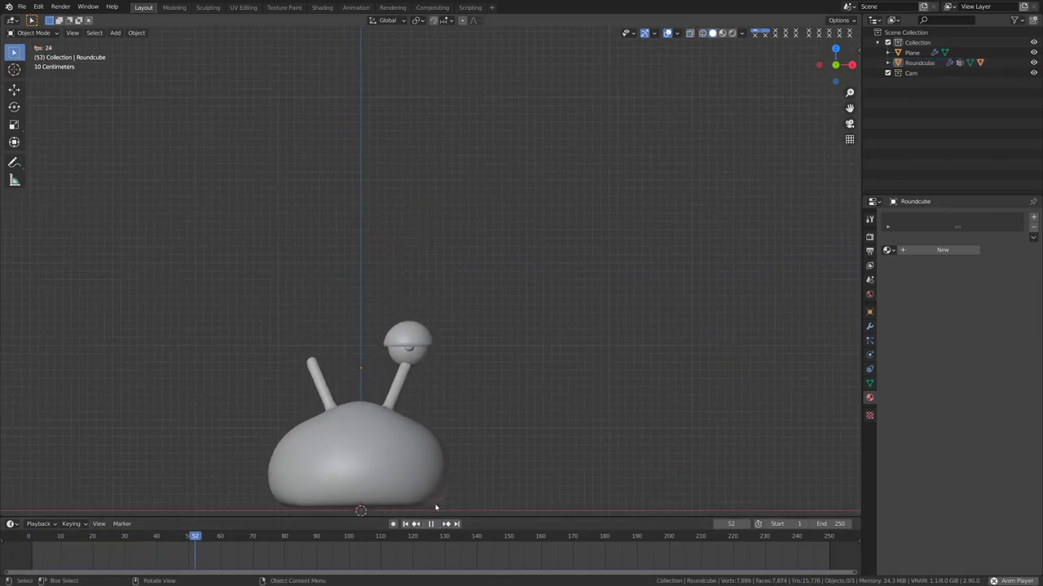
Stop playback and orbit around the finished green transmissive slime in the rendered view.
{"action": "key", "text": "space"}
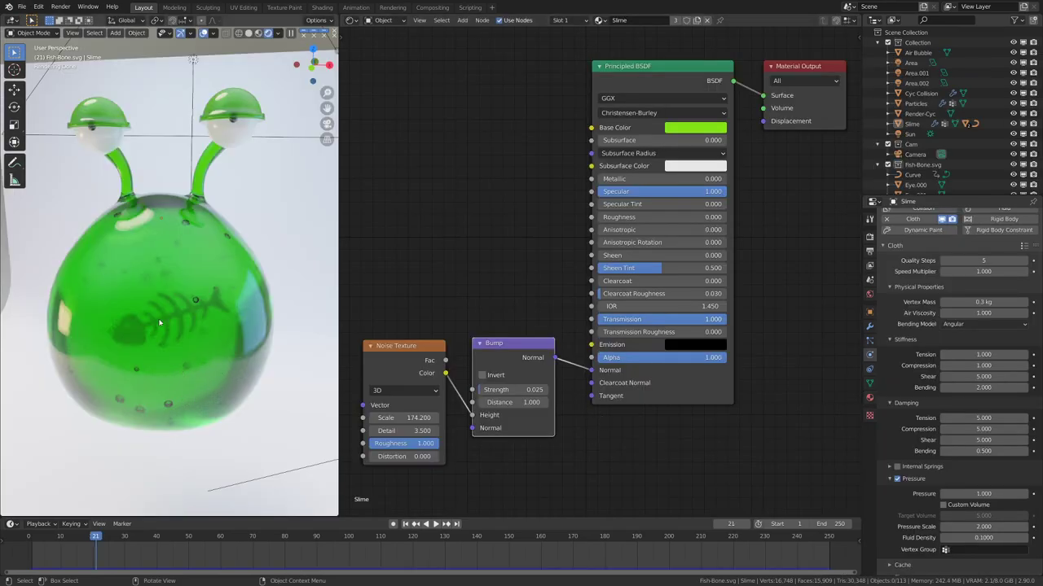
{"action": "middle_click_drag", "start_coordinate": [174, 379], "coordinate": [214, 361]}
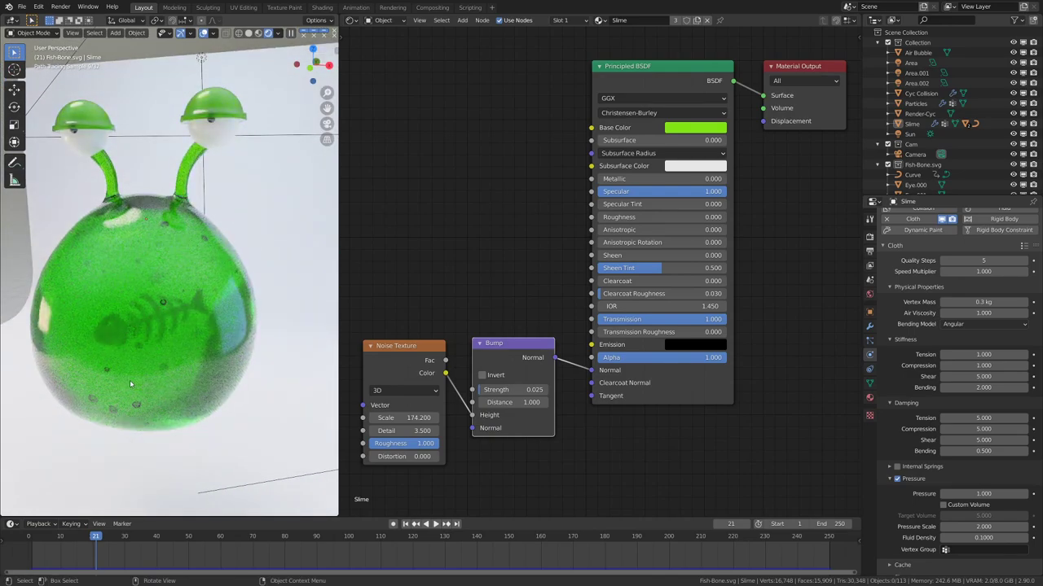
{"action": "middle_click_drag", "start_coordinate": [131, 384], "coordinate": [134, 363]}
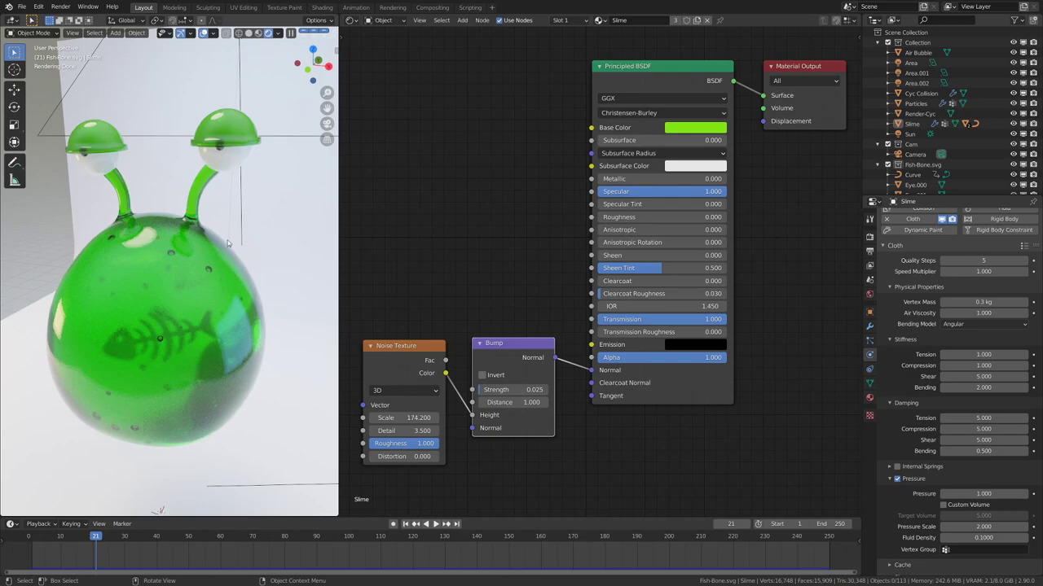
{"action": "left_click", "coordinate": [673, 131]}
{"action": "left_click", "coordinate": [674, 131]}
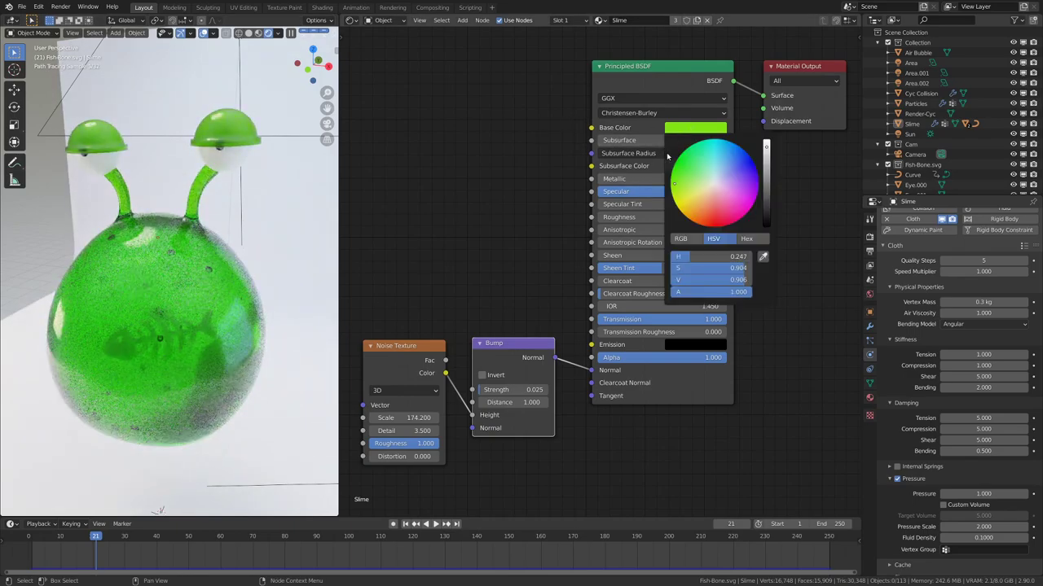
{"action": "left_click_drag", "start_coordinate": [675, 188], "coordinate": [718, 148]}
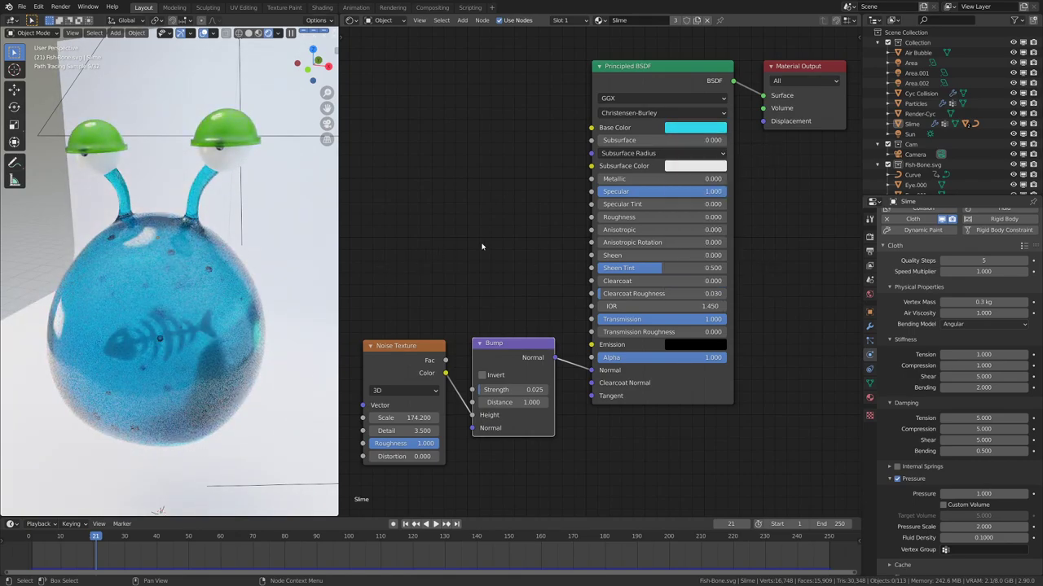
{"action": "key", "text": "ctrl+z"}
{"action": "middle_click_drag", "start_coordinate": [163, 309], "coordinate": [112, 269]}
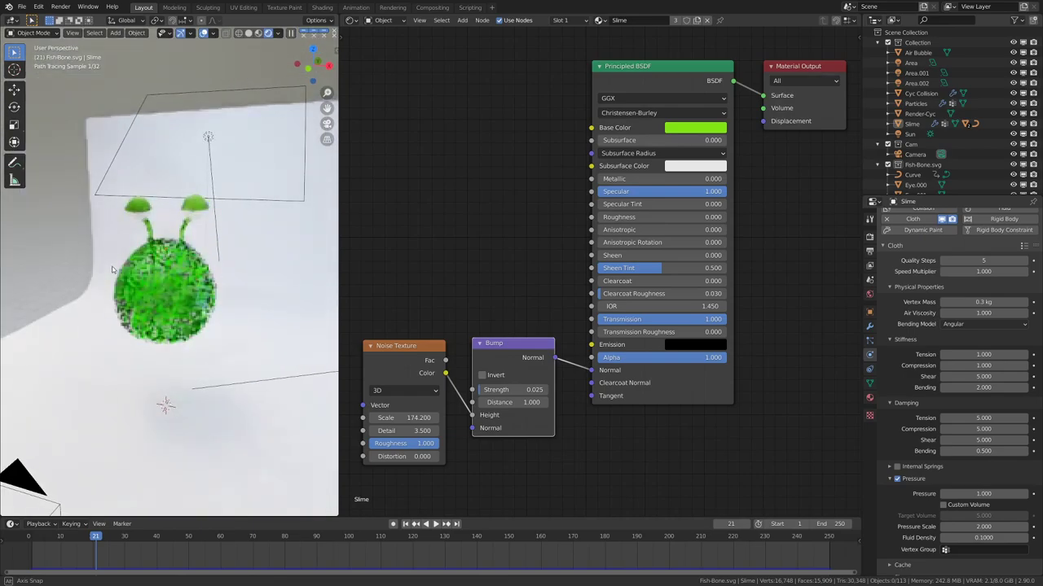